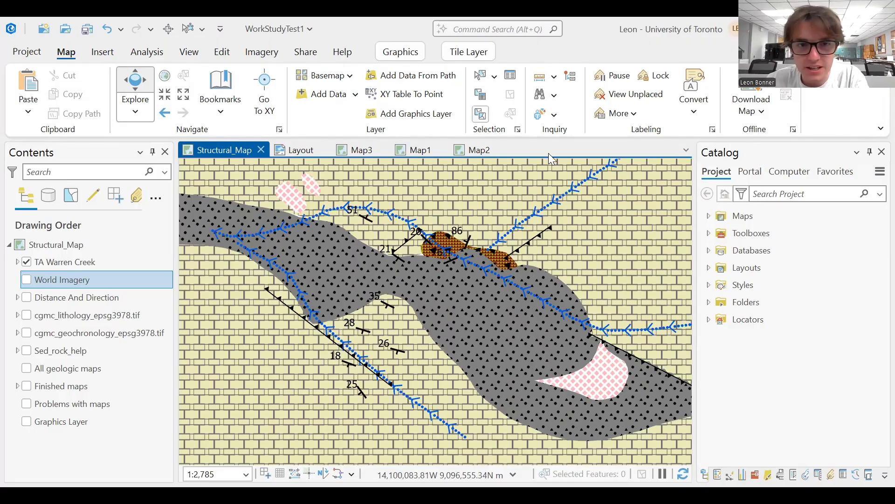
pyautogui.scroll(-2, 515, 340)
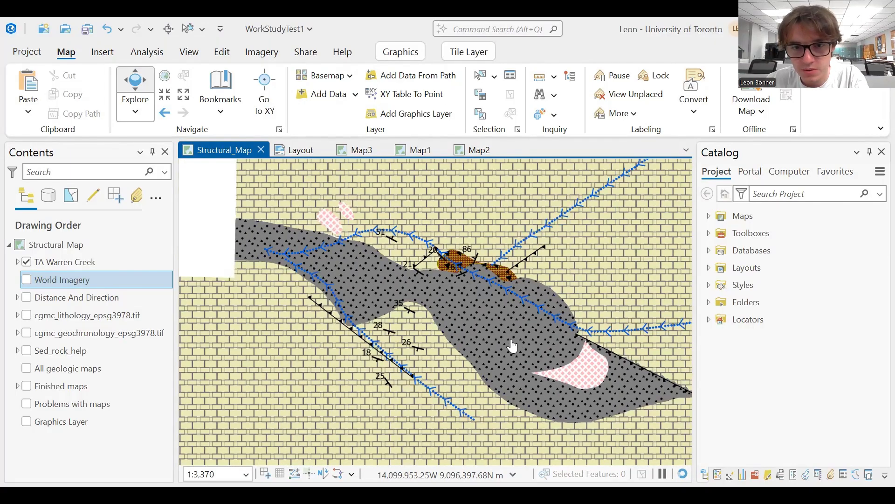
pyautogui.scroll(-2, 485, 359)
pyautogui.scroll(-1, 465, 355)
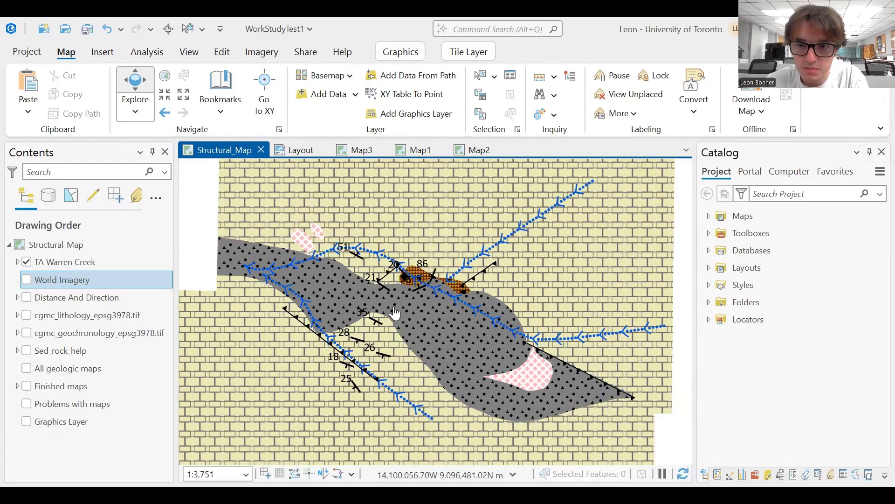
pyautogui.moveTo(425, 329); pyautogui.dragTo(442, 336)
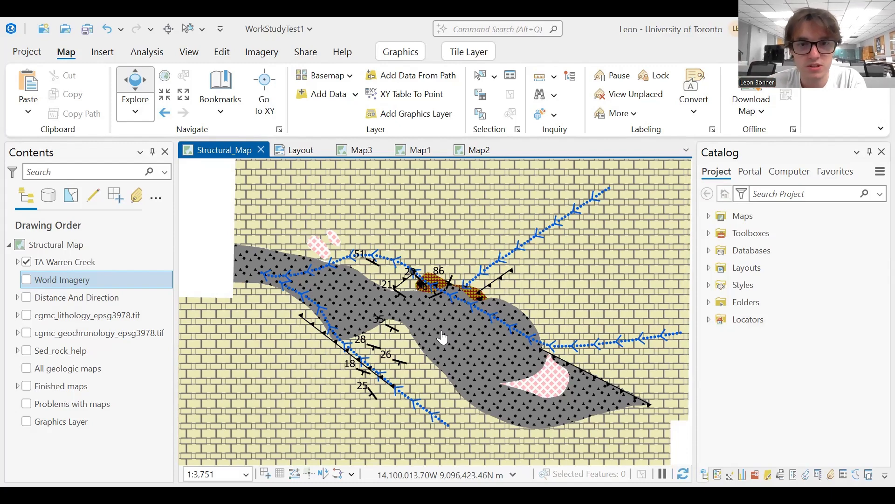
pyautogui.click(103, 56)
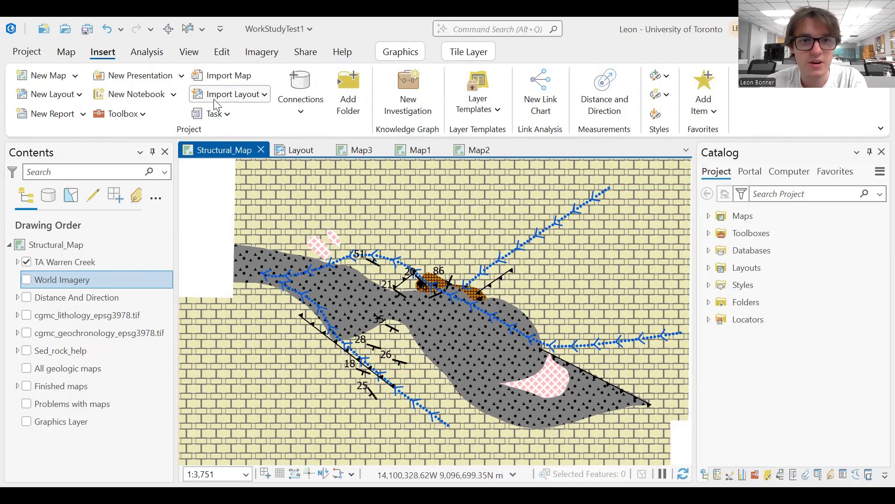
pyautogui.click(259, 98)
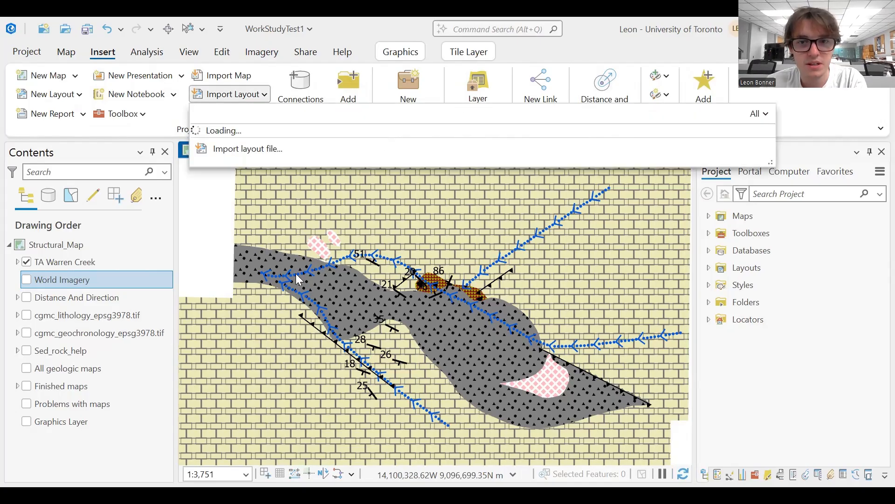
pyautogui.scroll(-3, 369, 253)
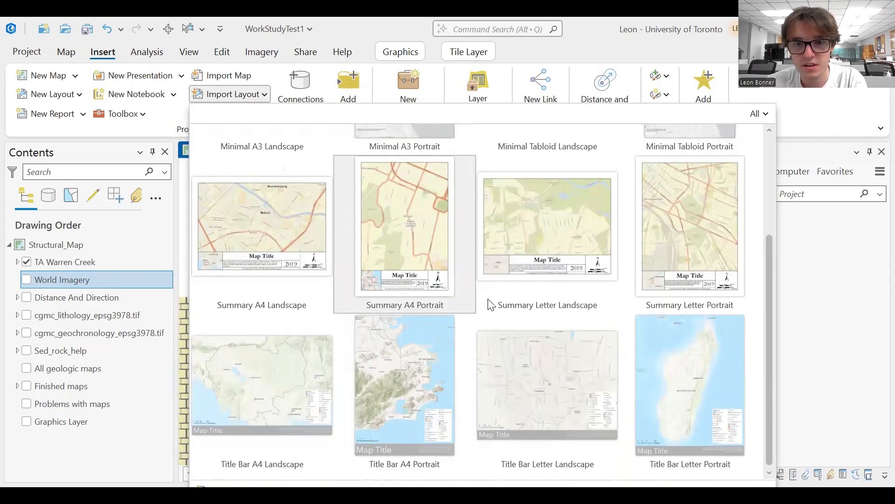
pyautogui.scroll(3, 525, 260)
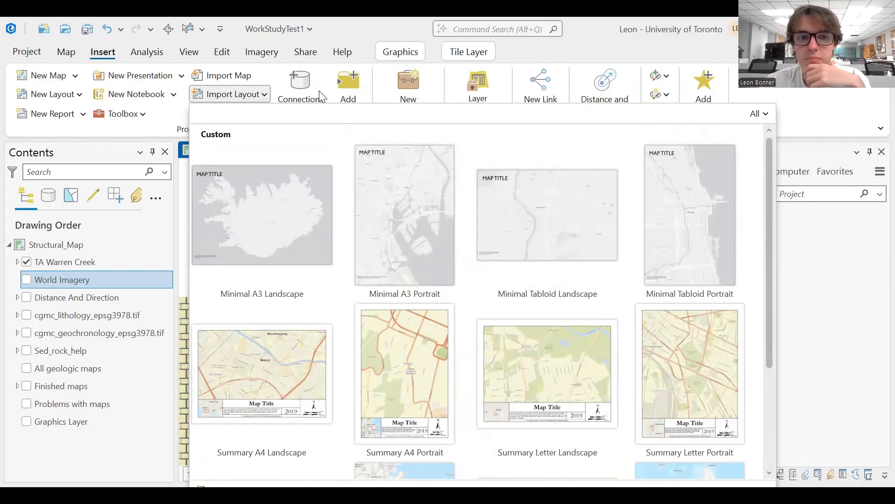
pyautogui.click(263, 96)
pyautogui.click(79, 96)
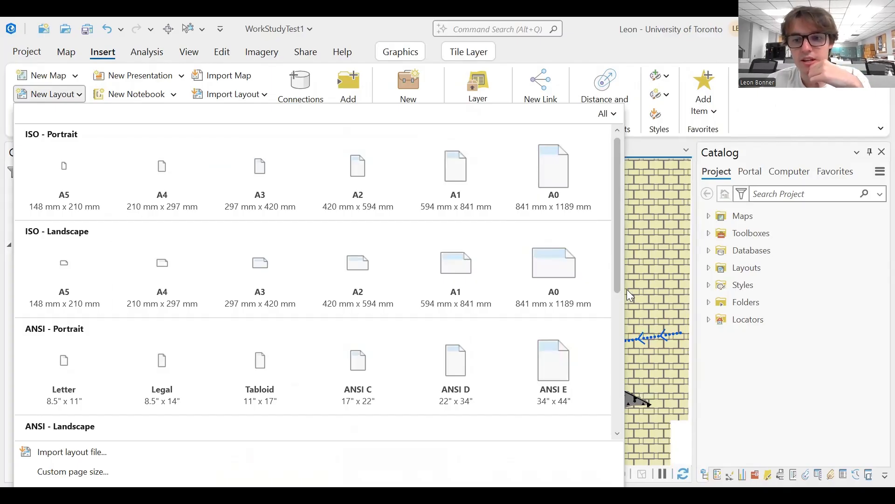
pyautogui.click(656, 296)
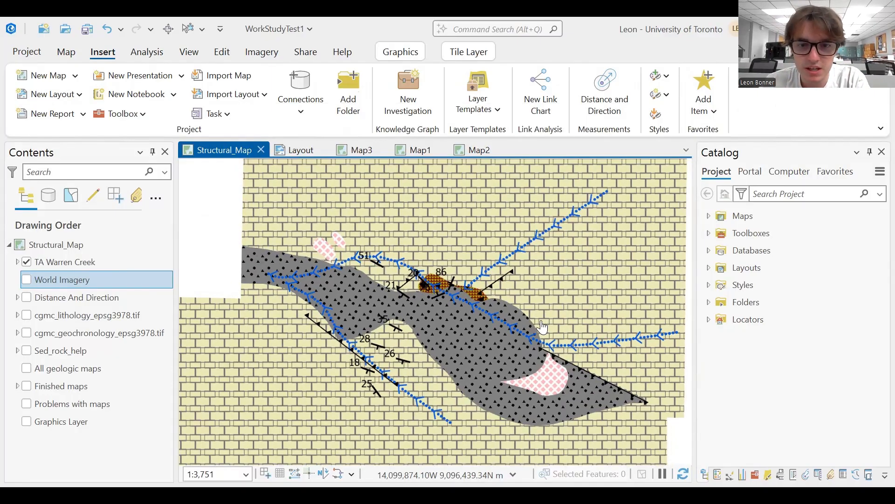
pyautogui.scroll(-1, 546, 326)
pyautogui.scroll(1, 427, 316)
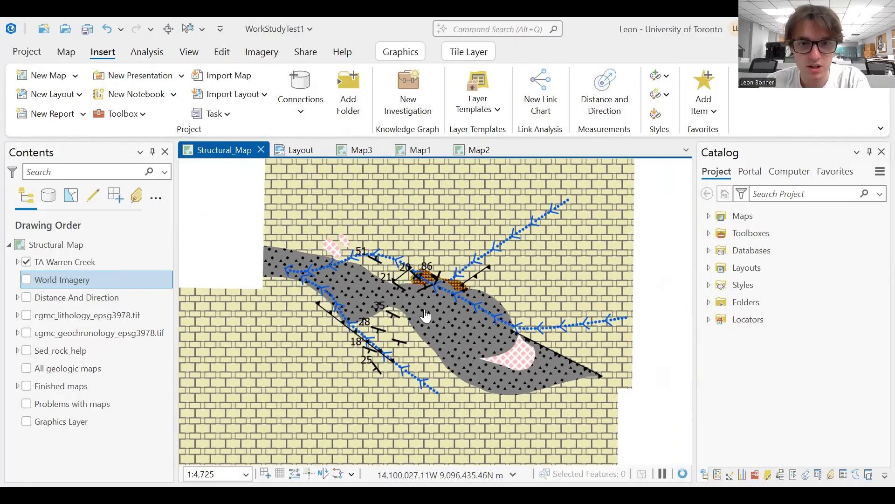
pyautogui.scroll(-3, 426, 315)
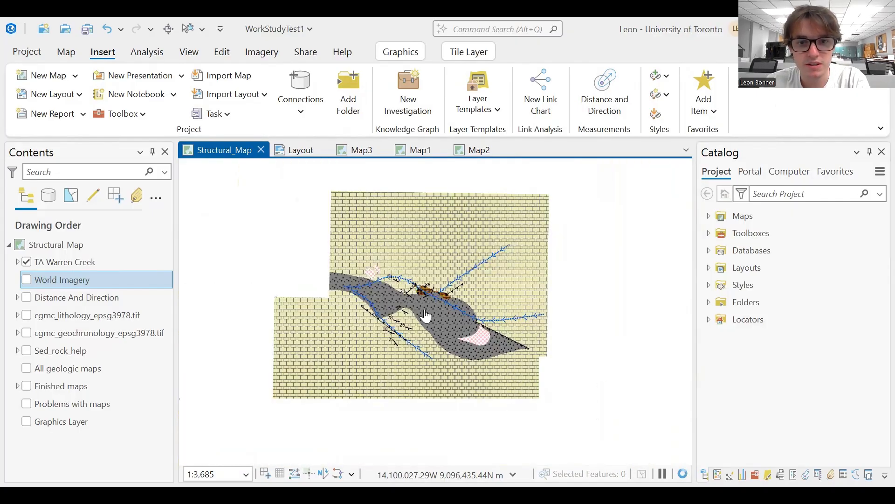
pyautogui.scroll(3, 426, 316)
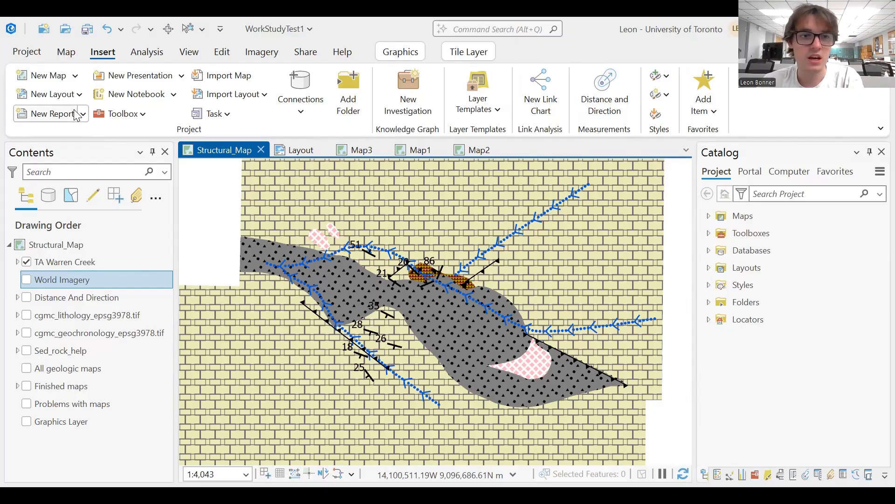
# - Create a blank ISO A4 landscape layout and place its tab directly after the Structural_Map tab
pyautogui.click(78, 95)
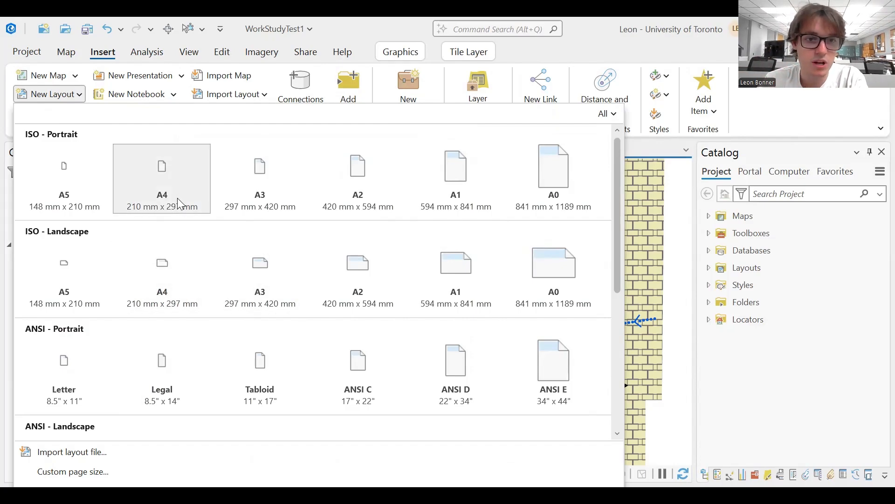
pyautogui.click(165, 259)
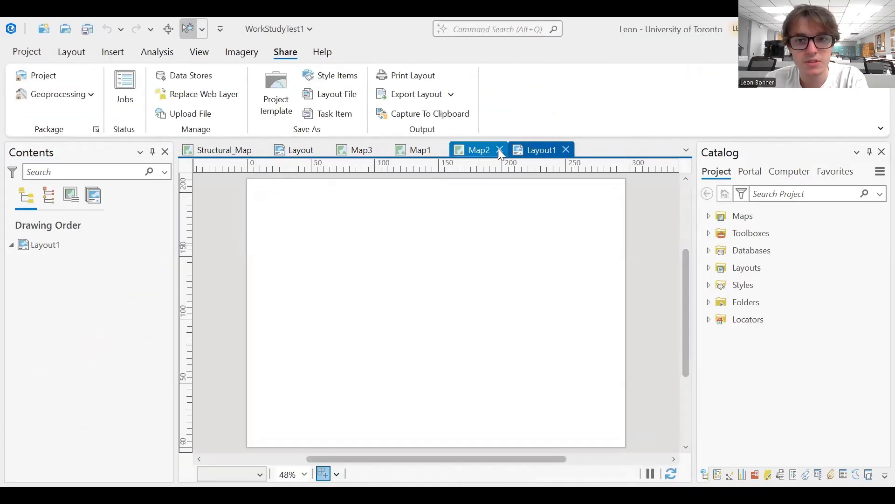
pyautogui.moveTo(525, 151); pyautogui.dragTo(287, 150)
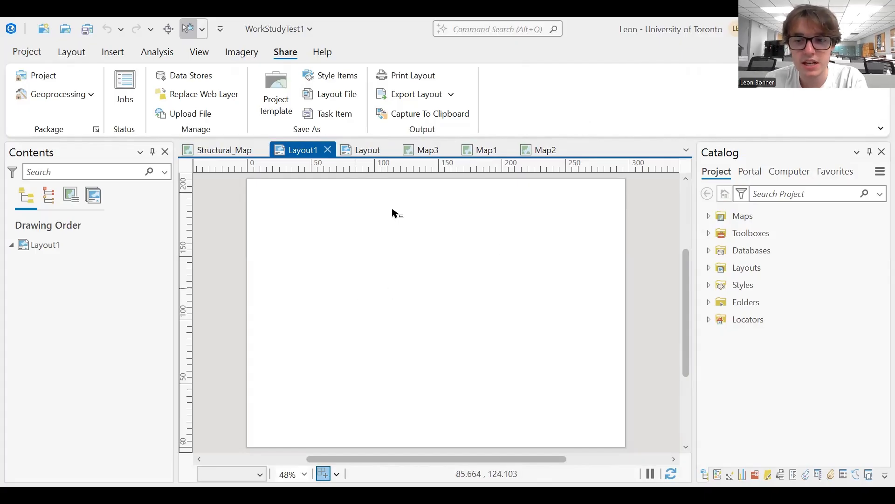
pyautogui.click(114, 52)
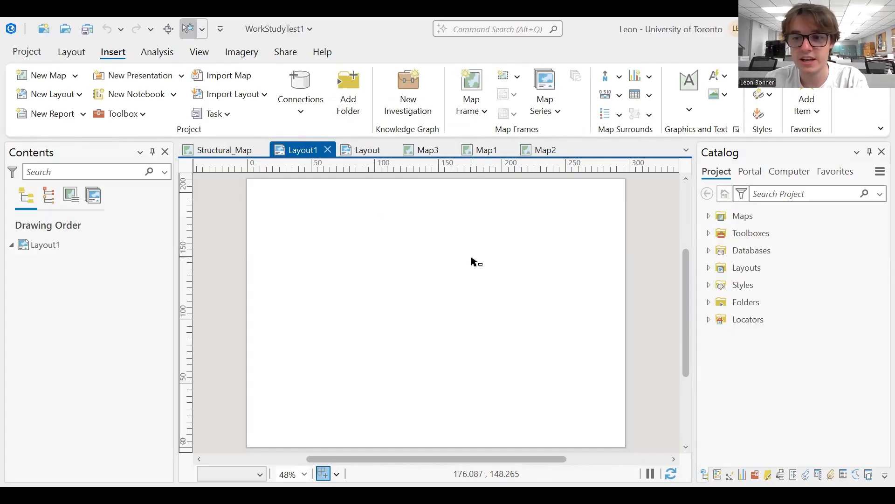
pyautogui.click(216, 150)
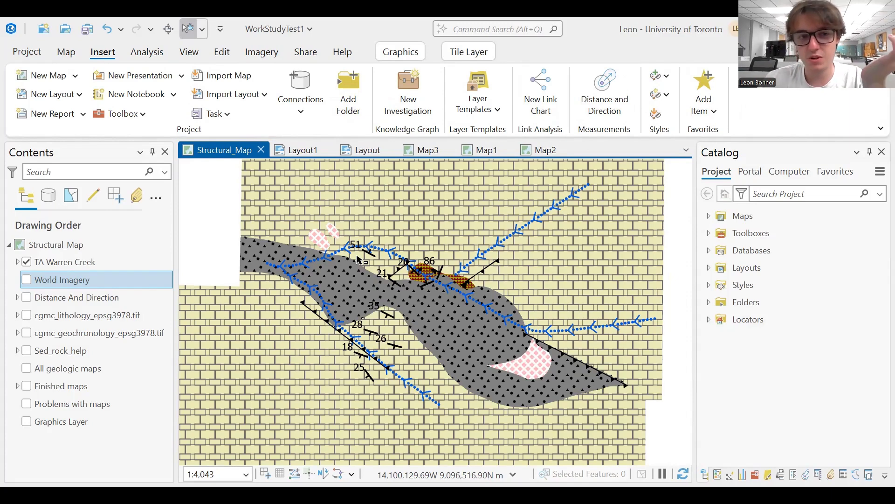
pyautogui.click(290, 149)
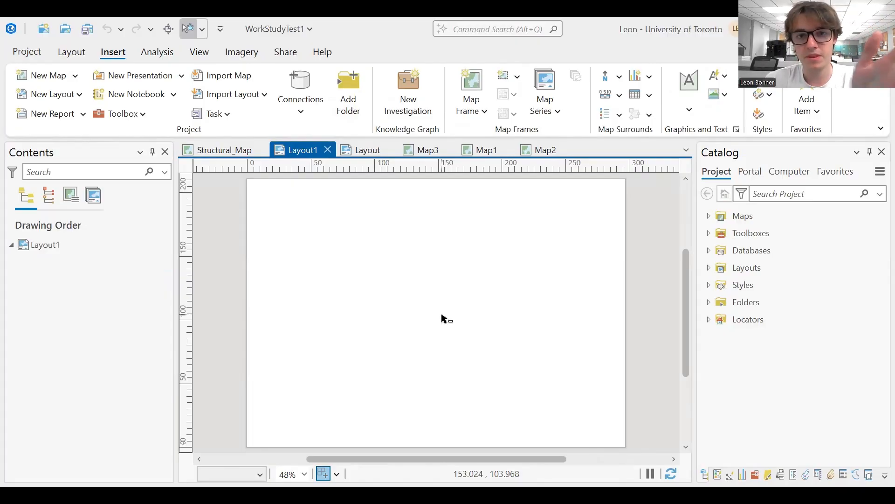
pyautogui.click(485, 112)
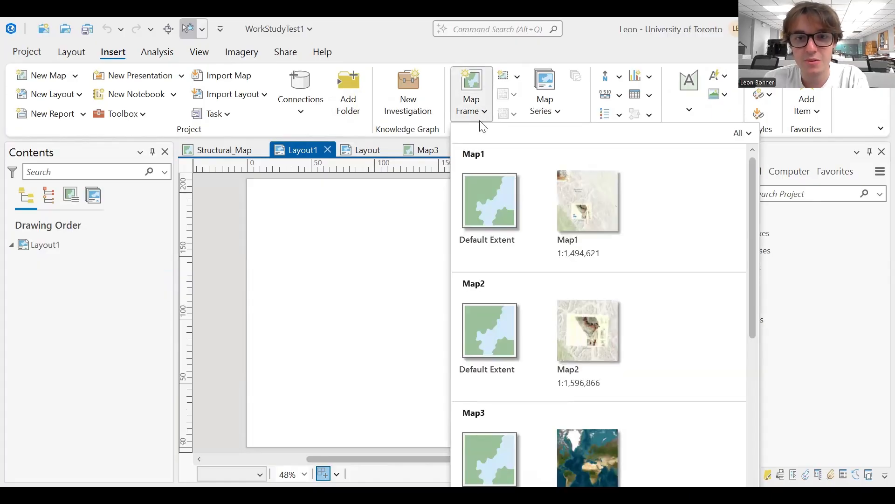
pyautogui.click(484, 115)
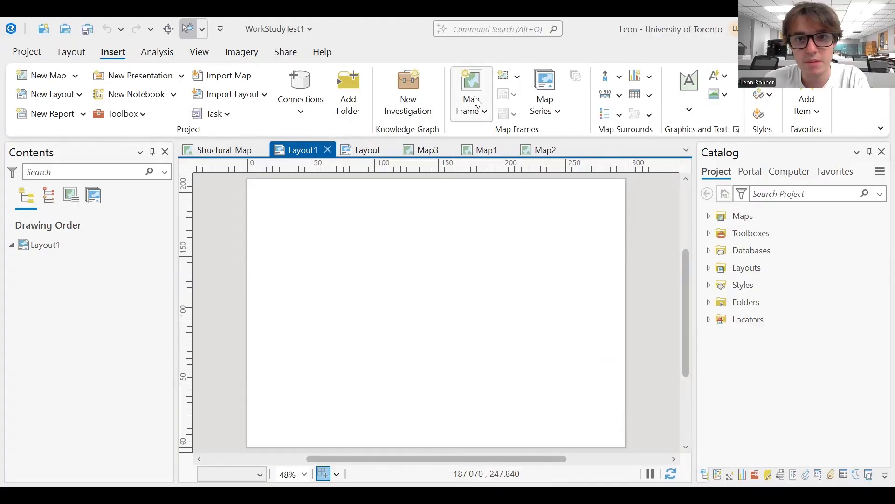
pyautogui.click(480, 111)
pyautogui.scroll(-3, 512, 301)
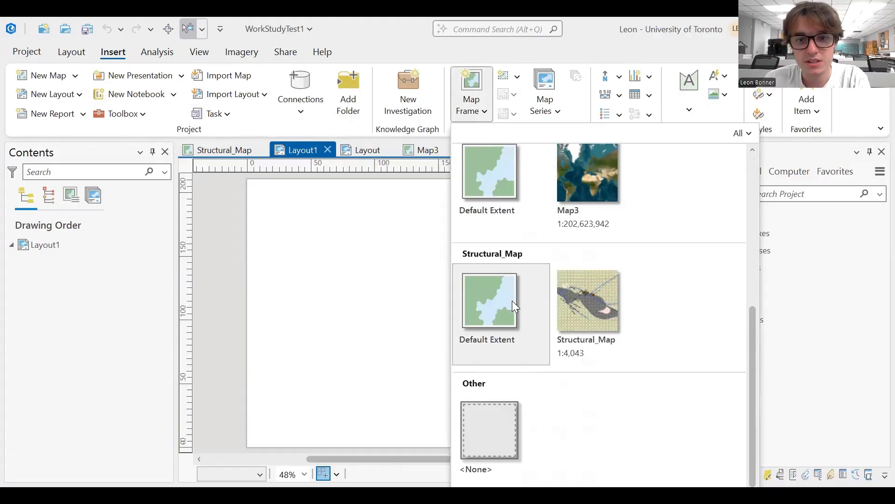
pyautogui.scroll(3, 512, 300)
pyautogui.click(481, 110)
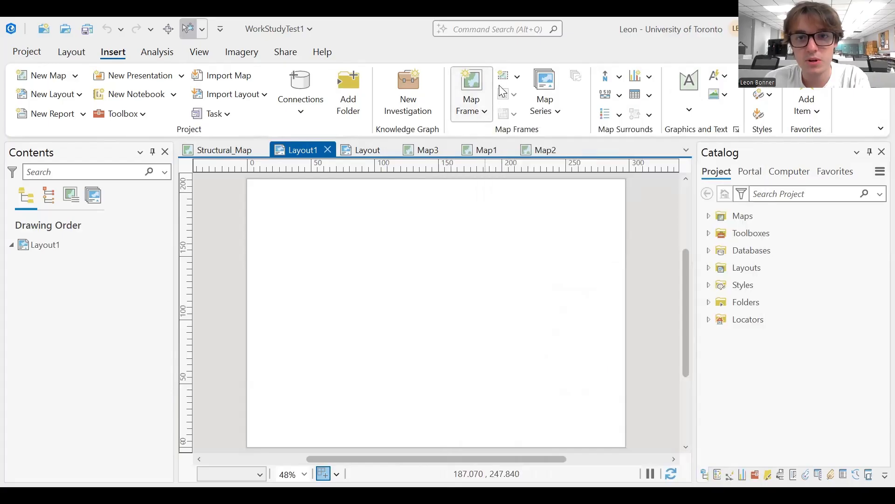
pyautogui.click(516, 77)
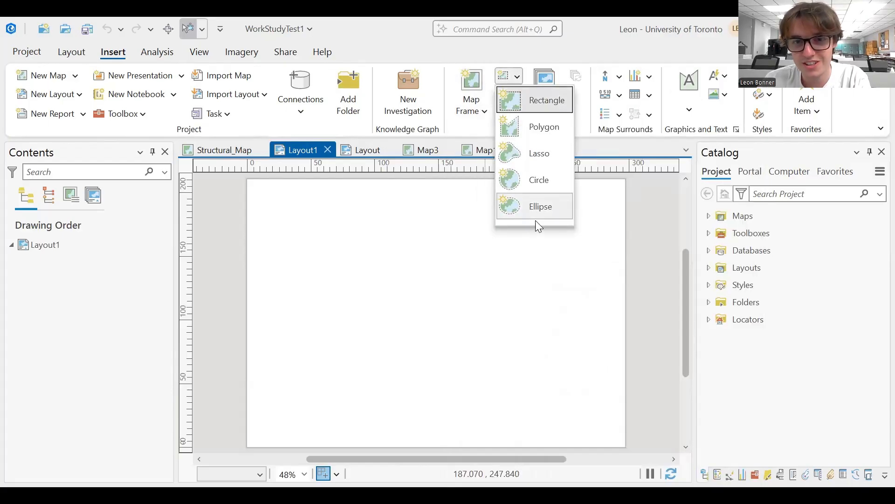
pyautogui.click(516, 73)
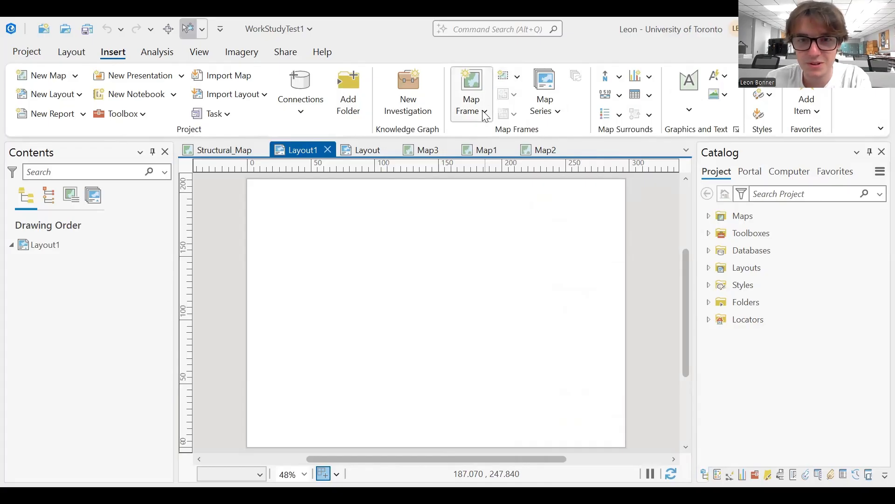
# - Insert a rectangular map frame of Map1 at its default extent, spanning most of the layout page's width
pyautogui.click(485, 112)
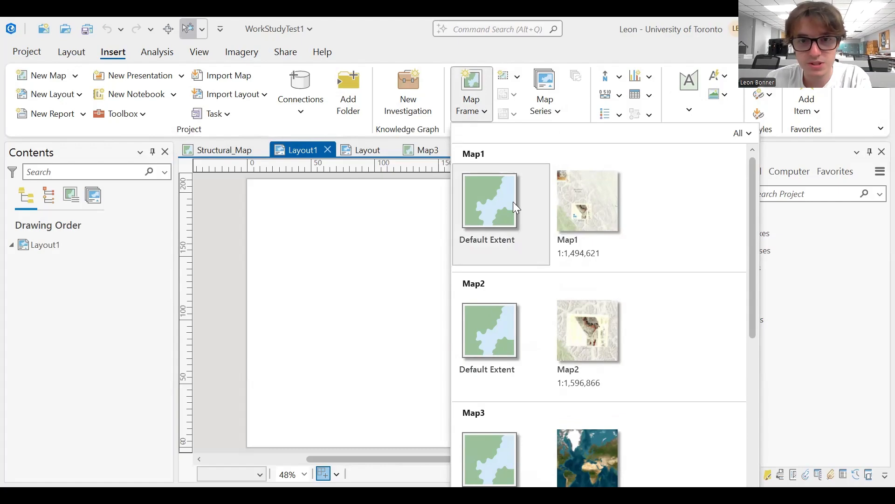
pyautogui.click(493, 208)
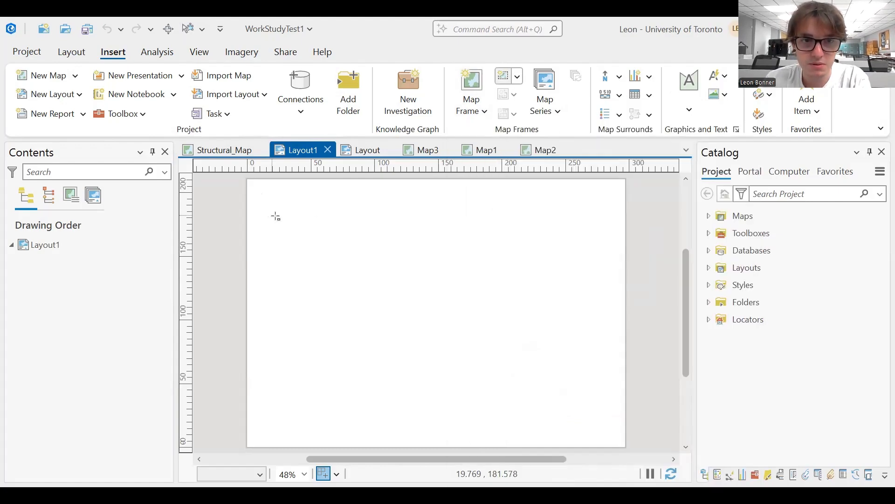
pyautogui.moveTo(271, 222); pyautogui.dragTo(609, 391)
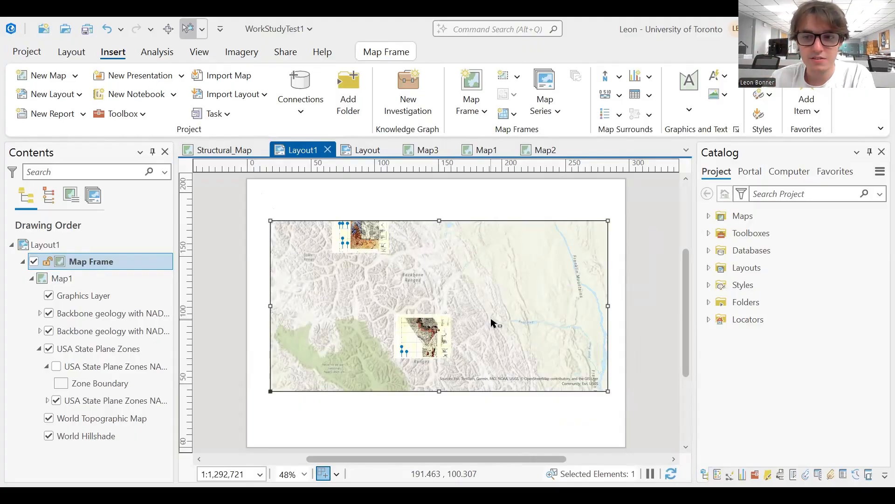
# - Set the new map frame's source map to Structural_Map in its element properties
pyautogui.click(91, 263)
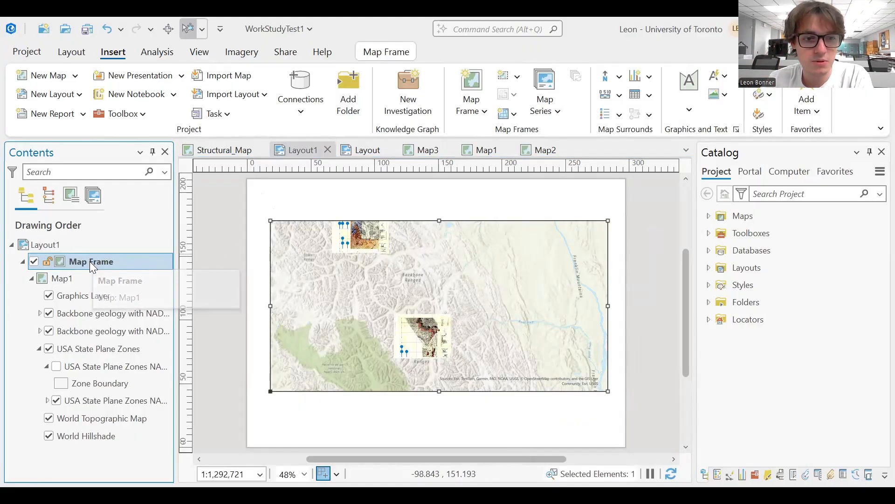
pyautogui.doubleClick(89, 262)
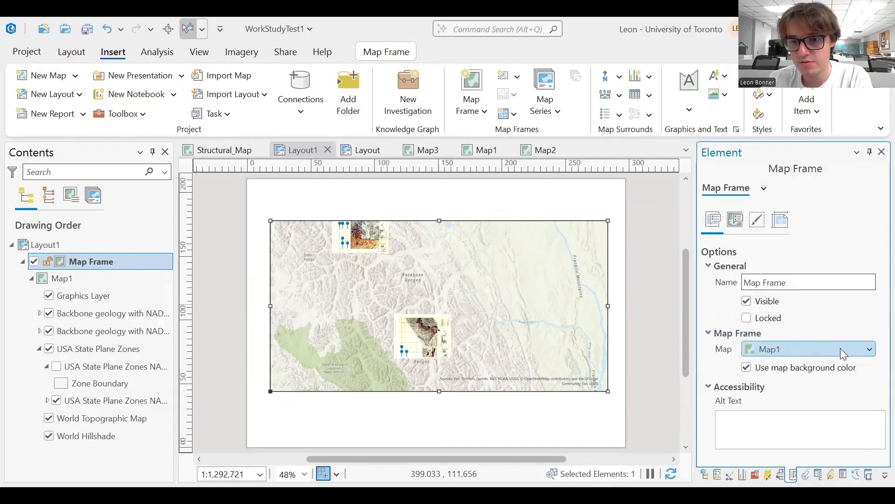
pyautogui.click(857, 348)
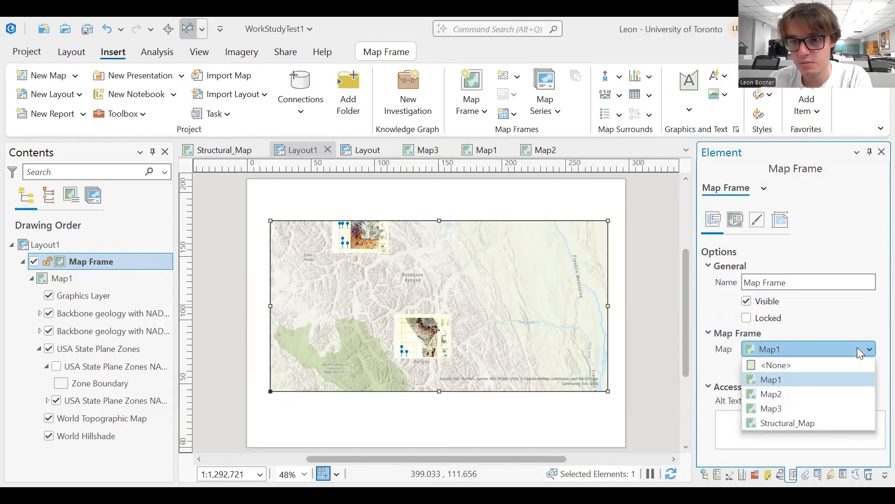
pyautogui.click(792, 422)
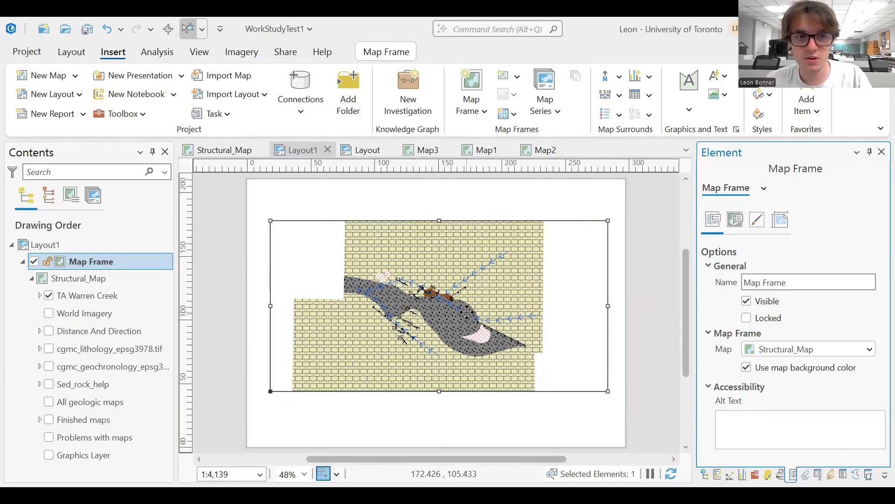
pyautogui.click(123, 264)
pyautogui.rightClick(123, 264)
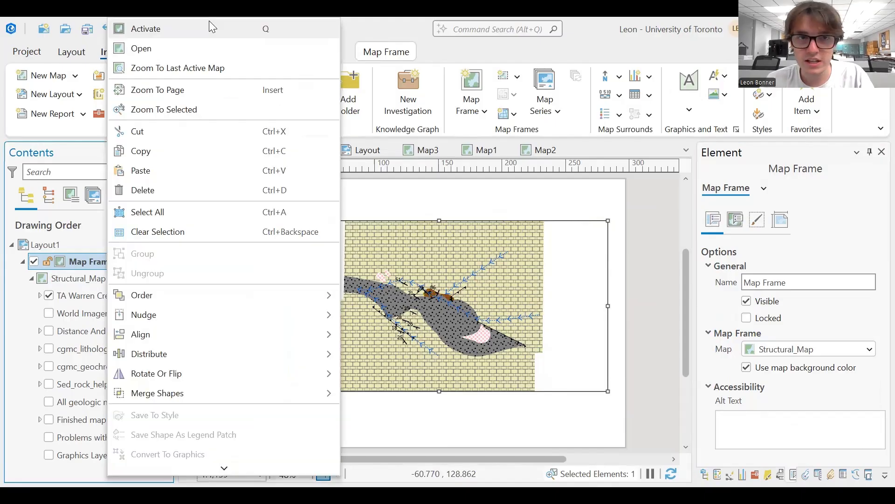
pyautogui.click(552, 247)
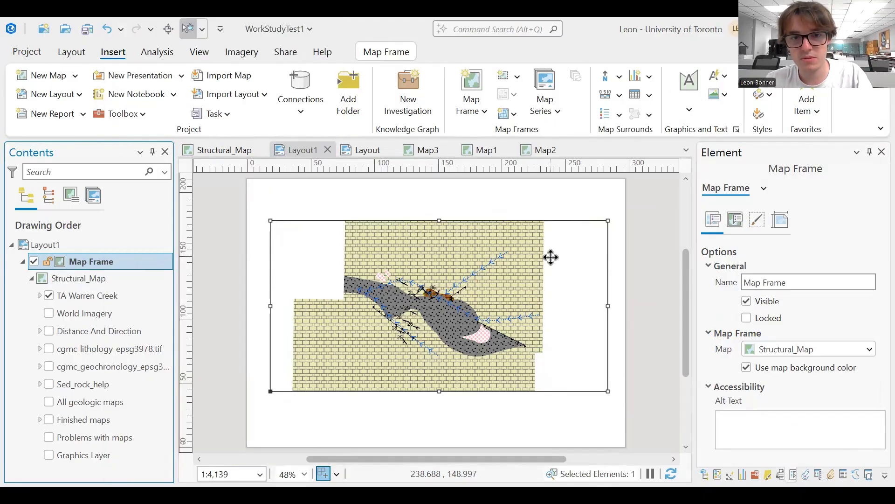
# - Activate the map frame and enlarge the map within it until the geologic units fill the frame
pyautogui.doubleClick(522, 279)
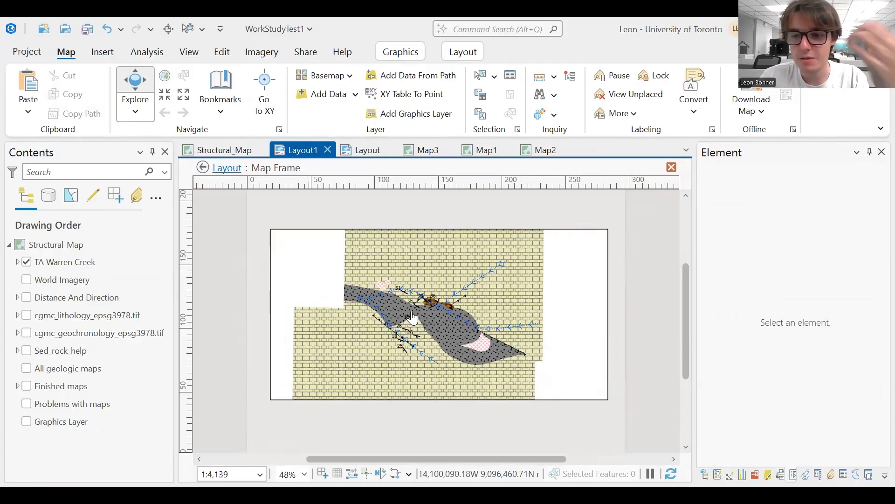
pyautogui.scroll(2, 413, 317)
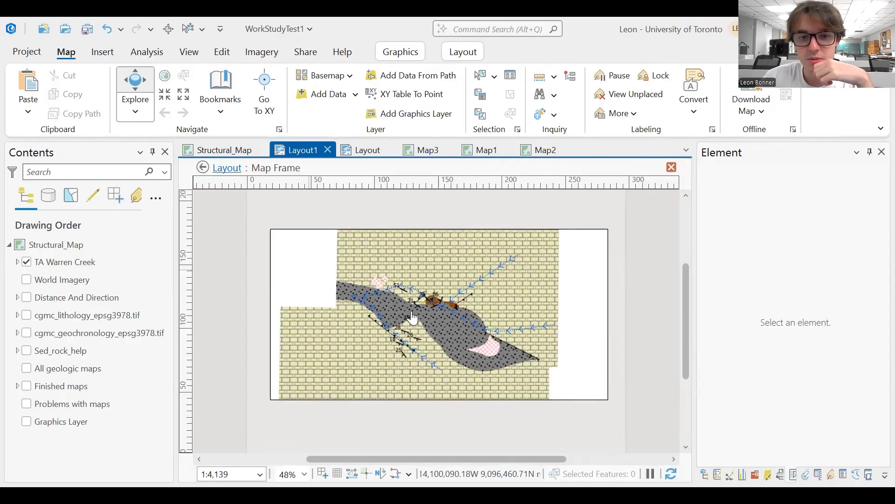
pyautogui.scroll(-3, 412, 317)
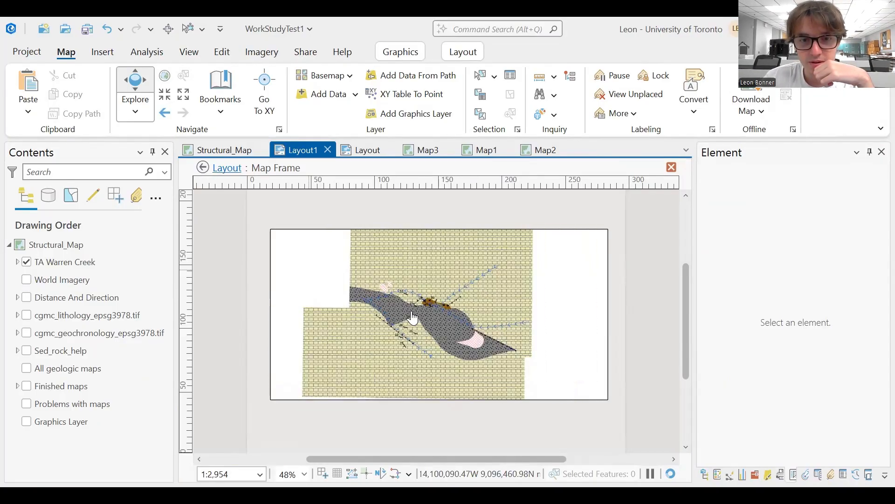
pyautogui.moveTo(492, 296); pyautogui.dragTo(442, 266)
pyautogui.scroll(5, 467, 288)
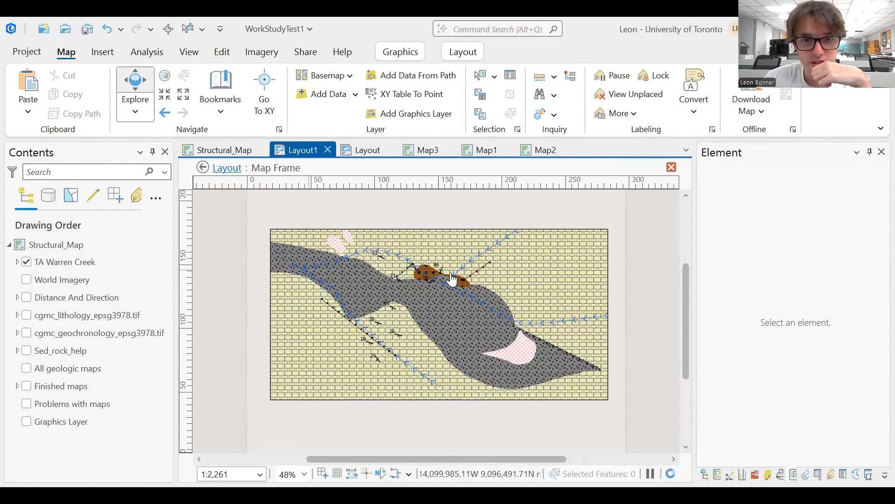
pyautogui.scroll(1, 454, 281)
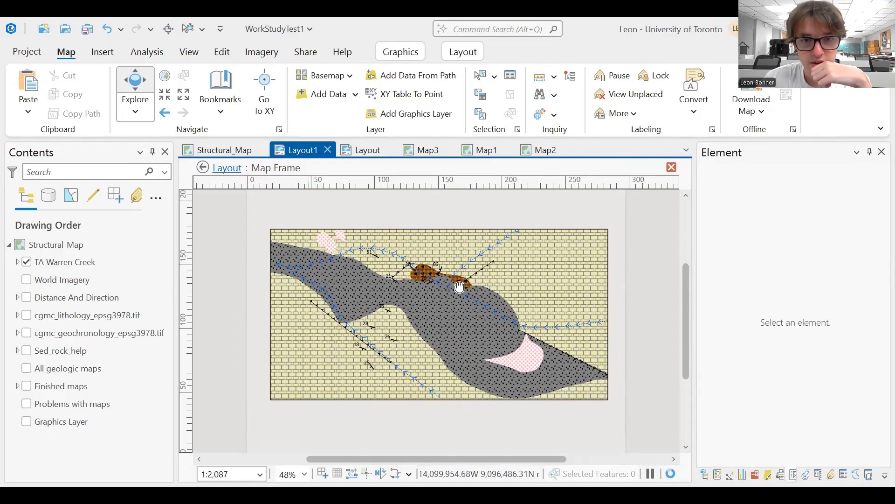
# - Fine-tune the map inside the frame to a scale of 1:2,172 with the grey unit centred, and return to the layout with nothing selected
pyautogui.scroll(-1, 461, 292)
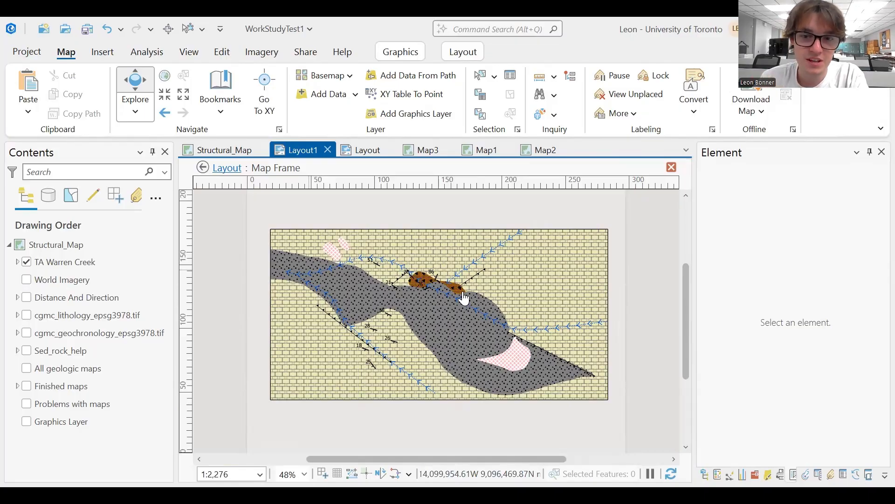
pyautogui.scroll(-1, 459, 300)
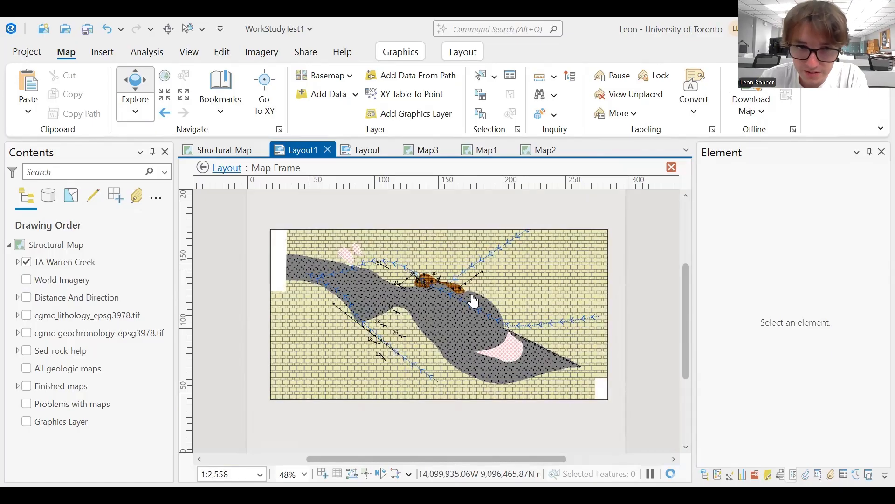
pyautogui.moveTo(454, 304); pyautogui.dragTo(469, 309)
pyautogui.scroll(1, 469, 310)
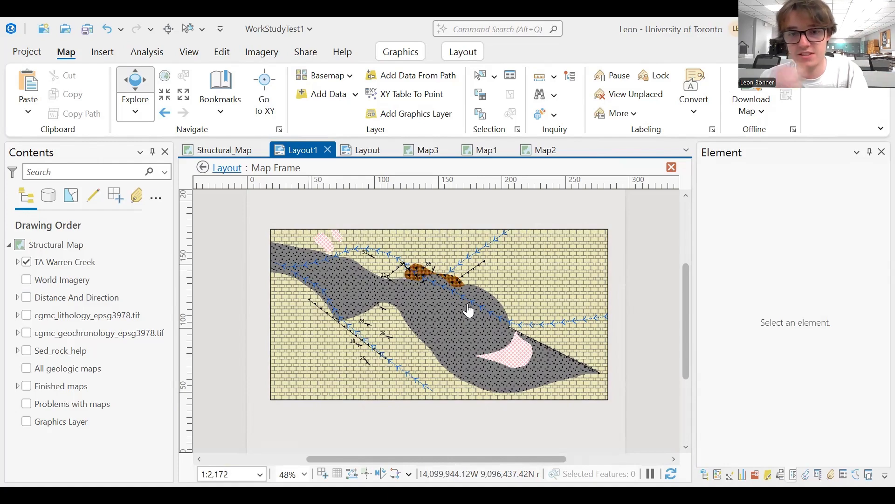
pyautogui.moveTo(468, 309)
pyautogui.mouseDown()
pyautogui.moveTo(477, 312)
pyautogui.moveTo(462, 316)
pyautogui.mouseUp()
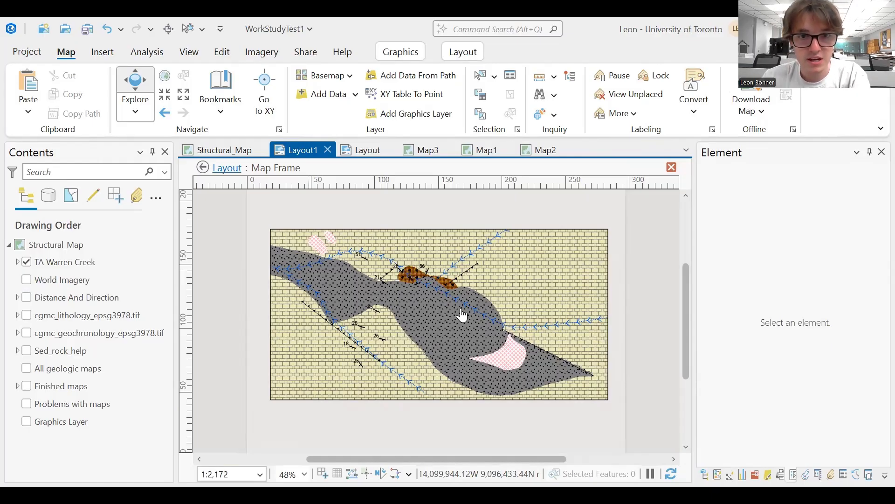
pyautogui.moveTo(462, 315); pyautogui.dragTo(458, 316)
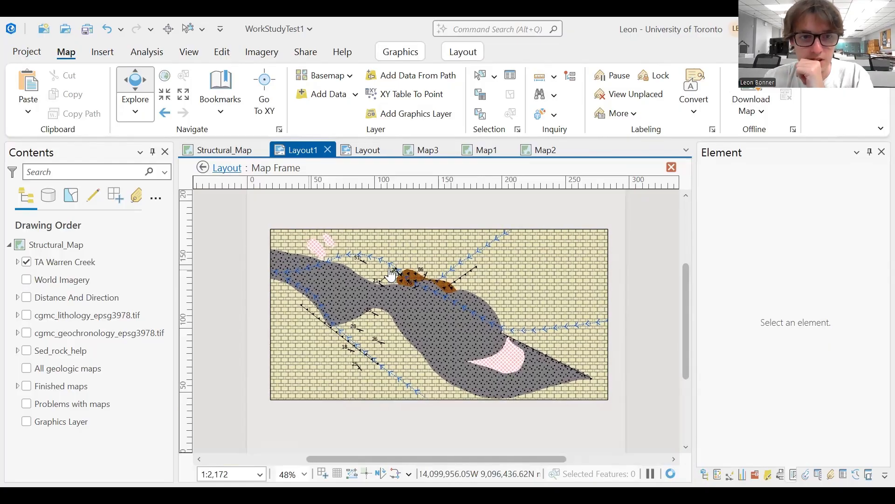
pyautogui.click(204, 167)
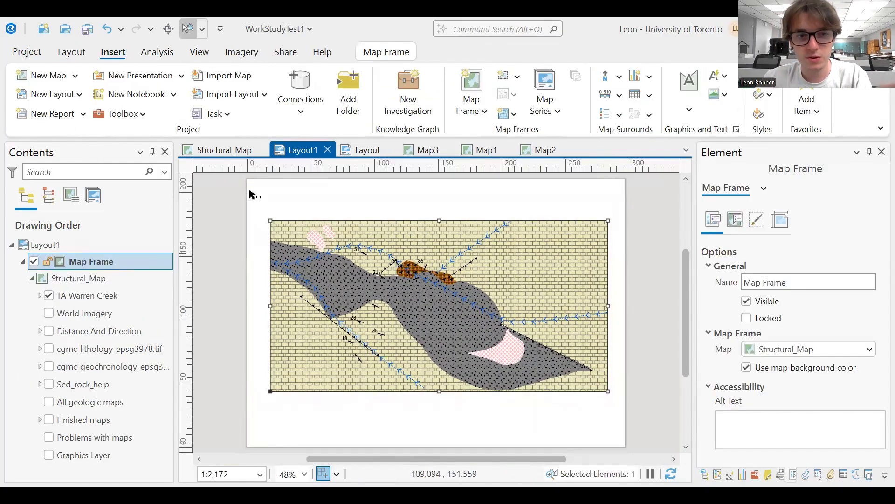
pyautogui.click(418, 205)
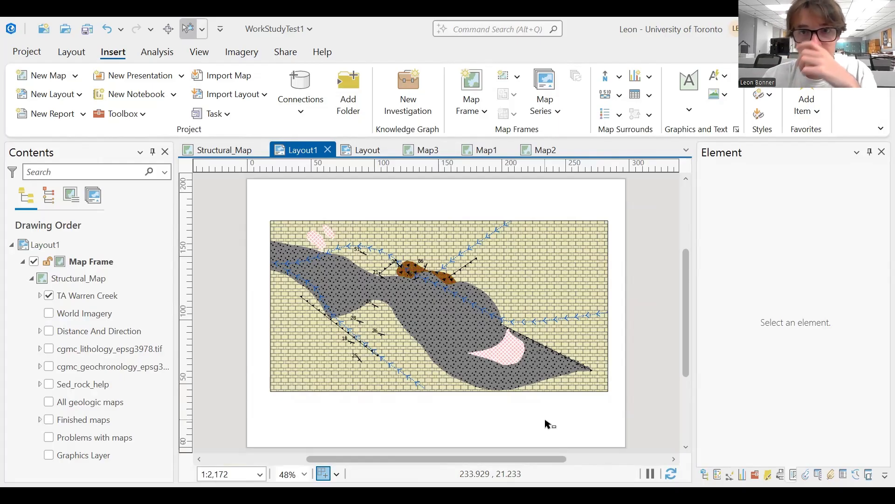
pyautogui.click(620, 95)
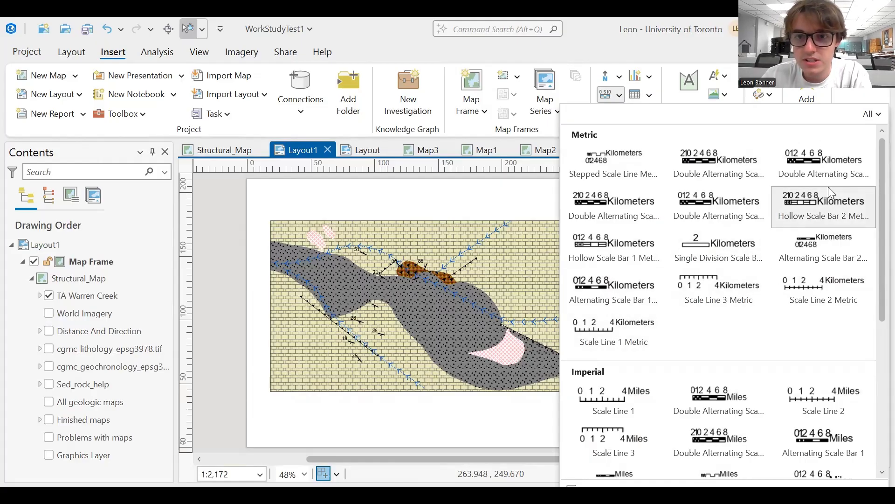
pyautogui.click(617, 101)
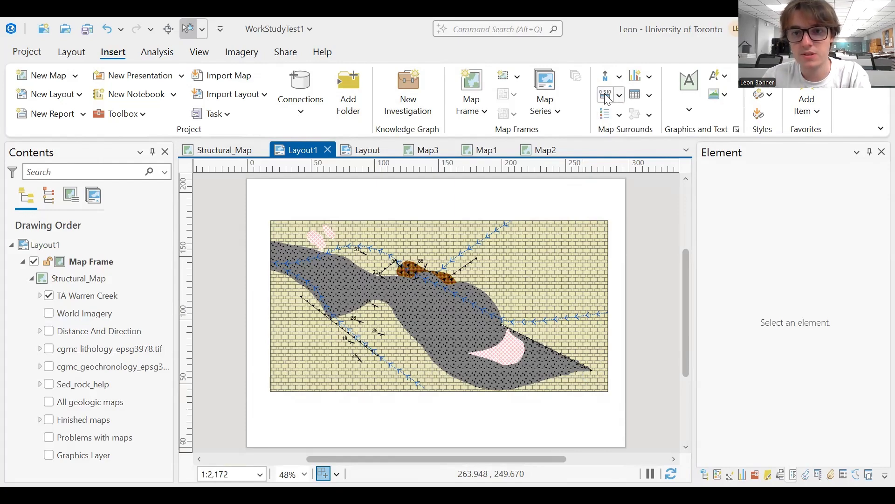
pyautogui.click(619, 98)
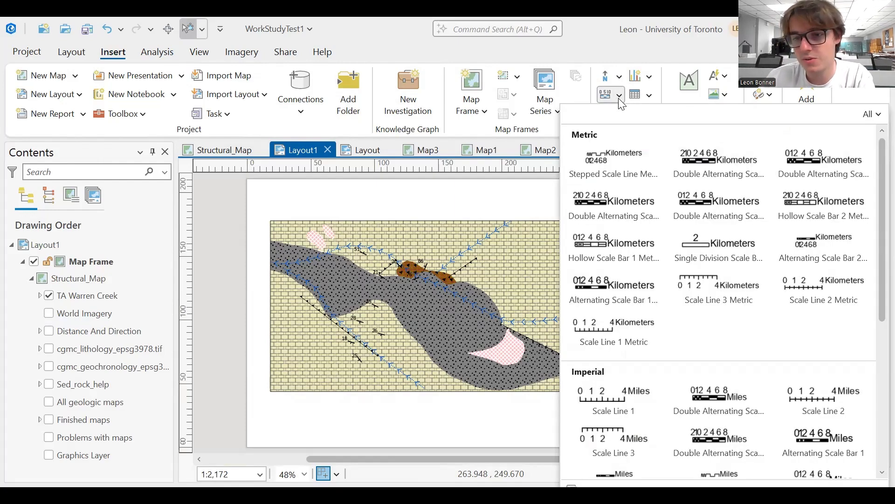
pyautogui.click(619, 92)
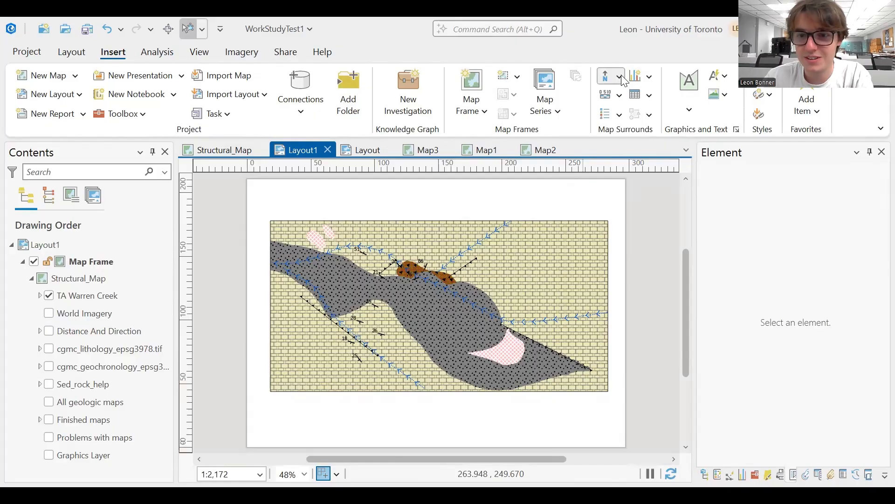
# - Insert a Scale Line 2 Metric scale bar about 80 mm wide just below the map frame's lower-right corner
pyautogui.click(619, 96)
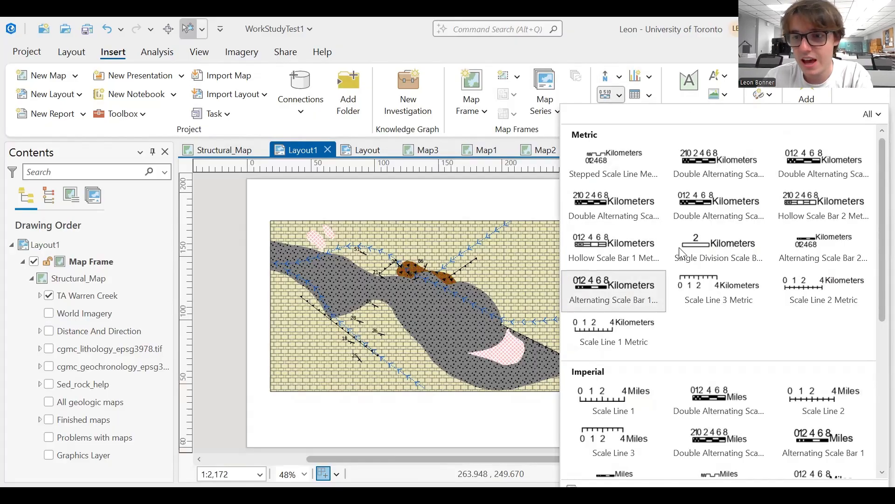
pyautogui.scroll(-5, 688, 307)
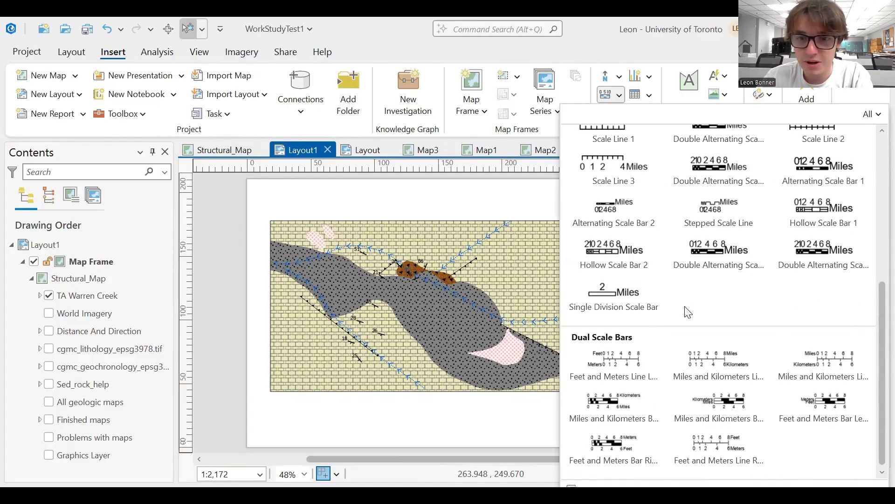
pyautogui.scroll(1, 652, 294)
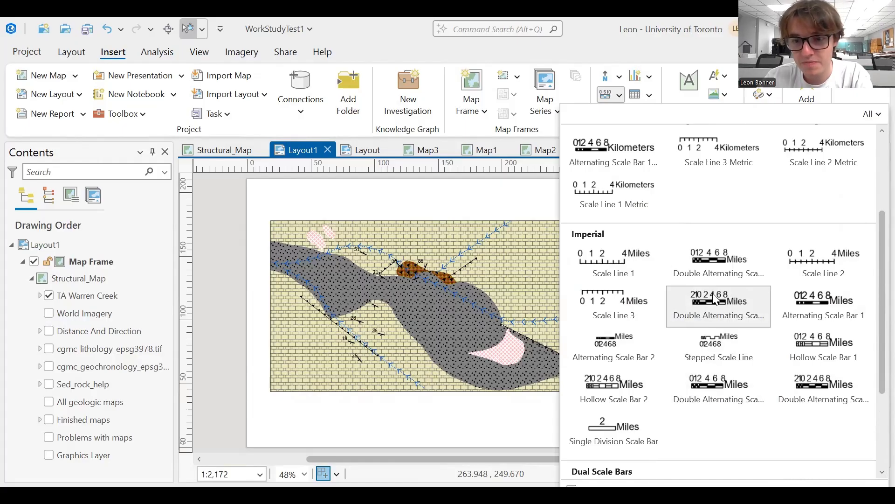
pyautogui.scroll(-2, 647, 399)
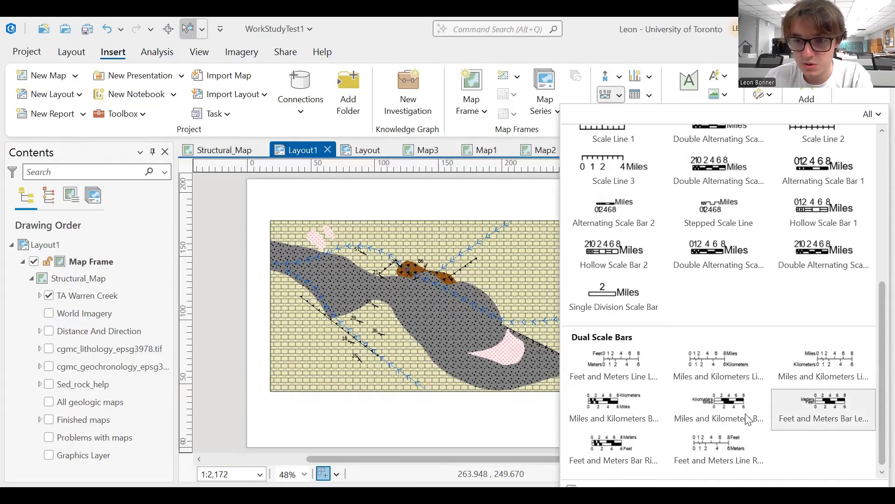
pyautogui.scroll(4, 680, 273)
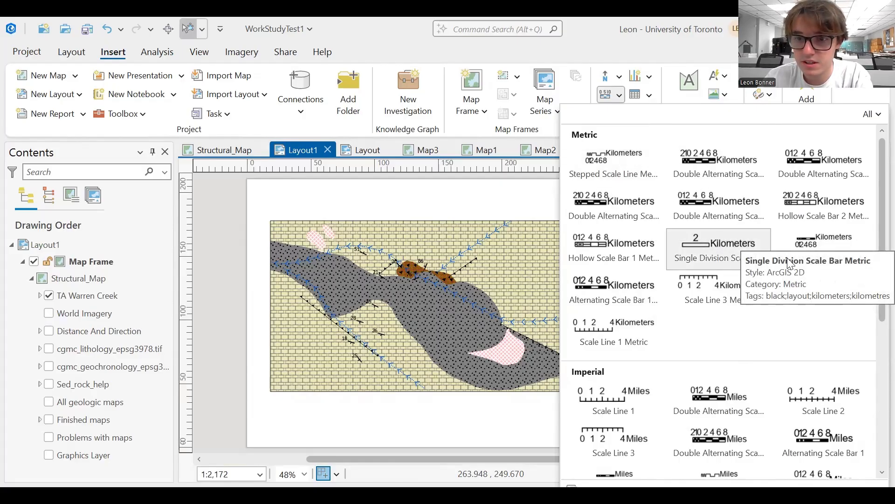
pyautogui.click(812, 286)
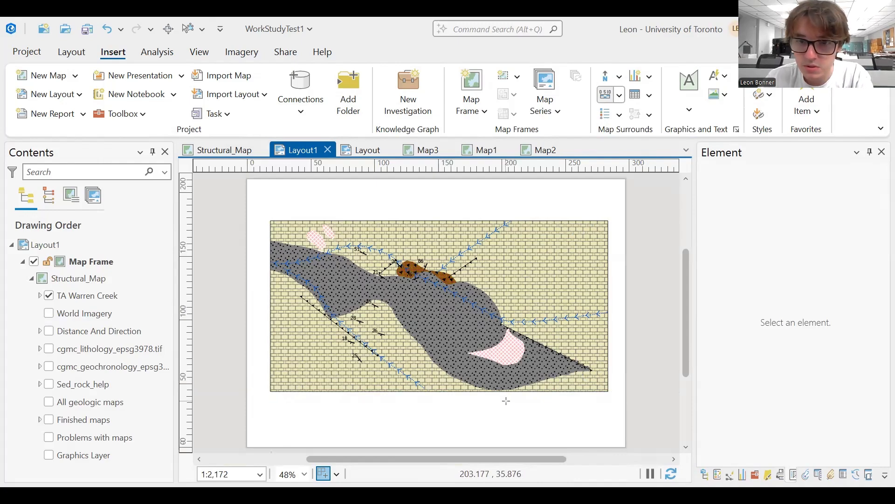
pyautogui.moveTo(506, 401); pyautogui.dragTo(608, 426)
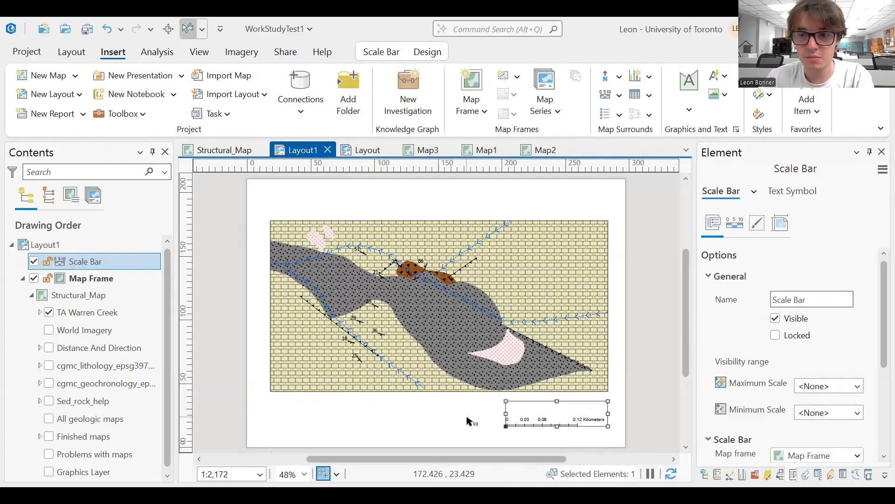
# - Link the scale bar to Map Frame in its element properties
pyautogui.scroll(-3, 788, 370)
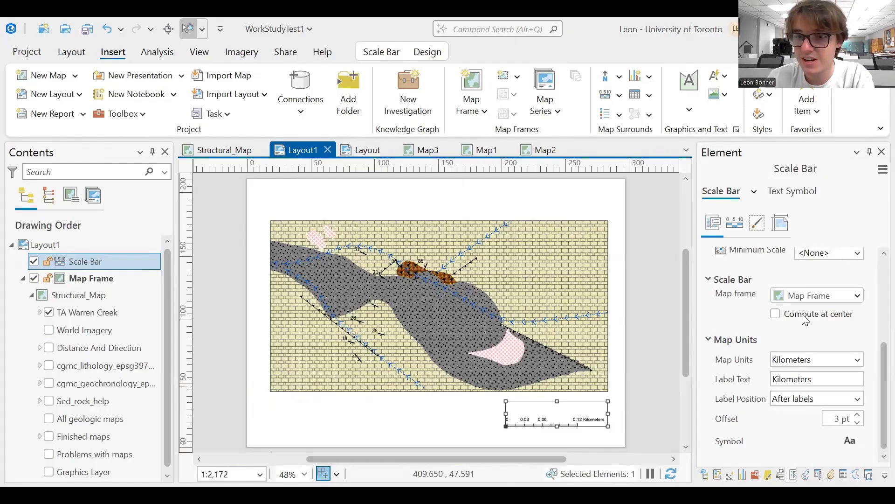
pyautogui.click(92, 277)
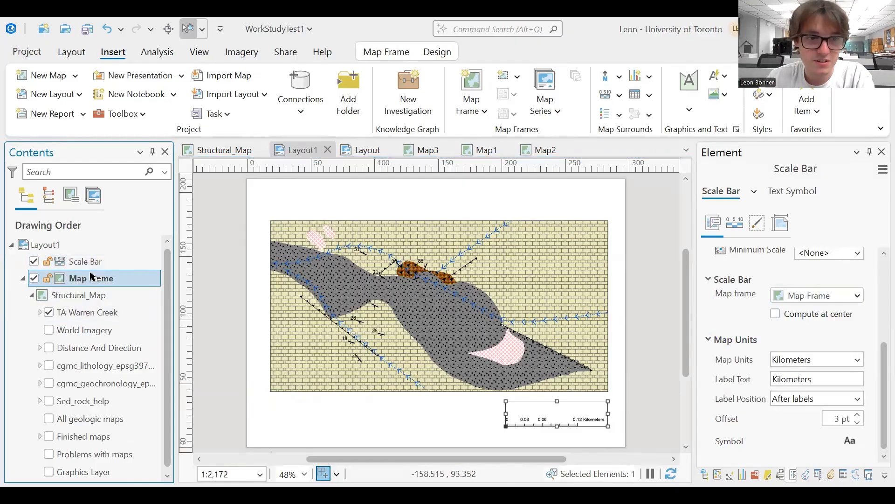
pyautogui.click(108, 263)
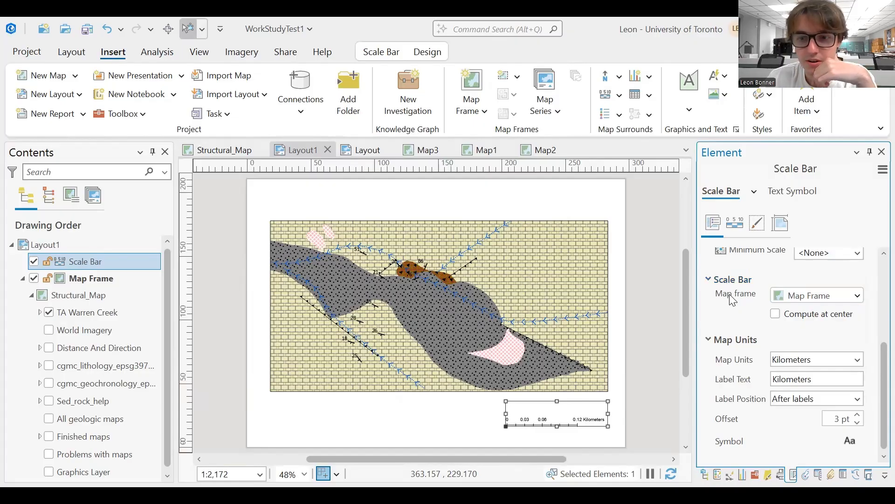
pyautogui.click(858, 296)
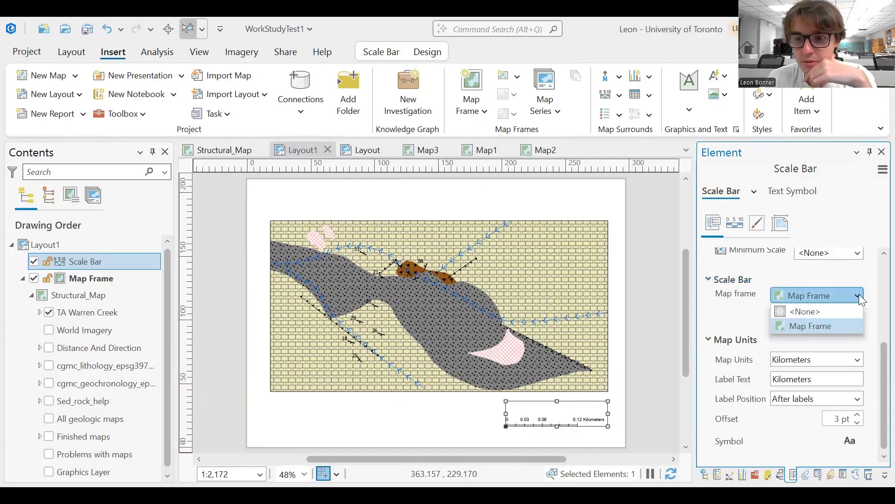
pyautogui.click(819, 327)
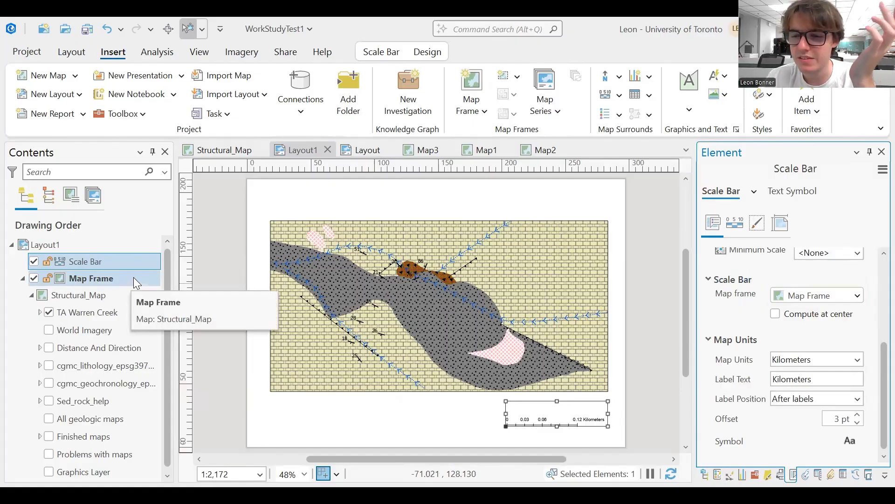
# - Rename the layout's map frame element as Main Map and select the scale bar again
pyautogui.click(118, 277)
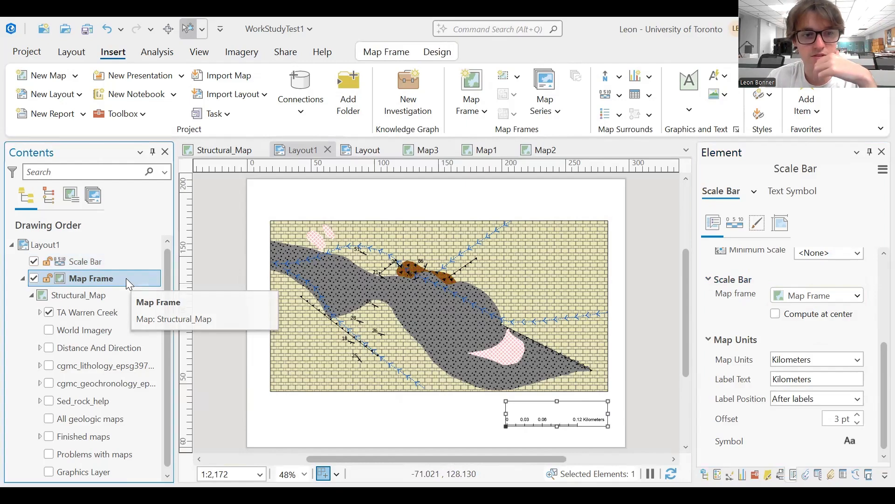
pyautogui.click(121, 278)
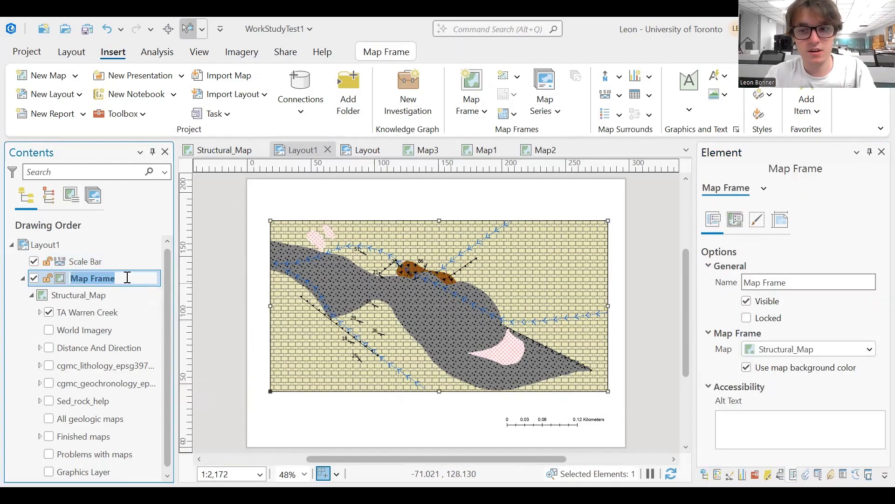
pyautogui.write('Main')
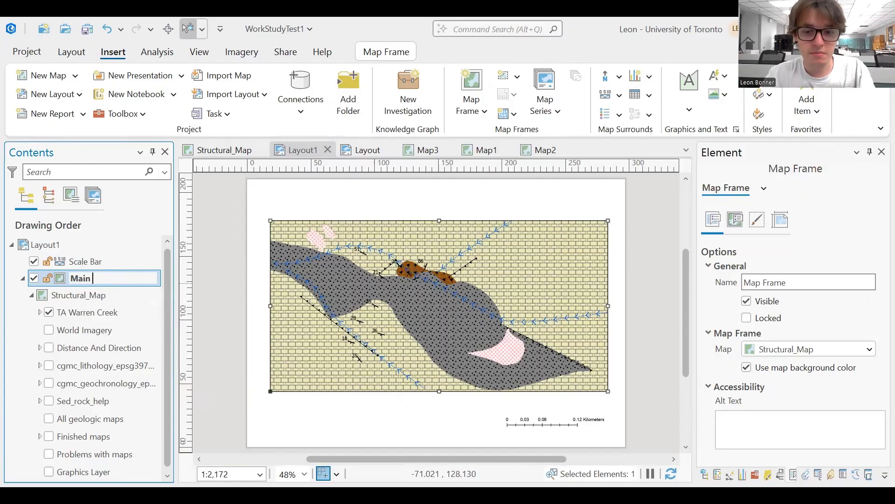
pyautogui.write(' Map')
pyautogui.press('Return')
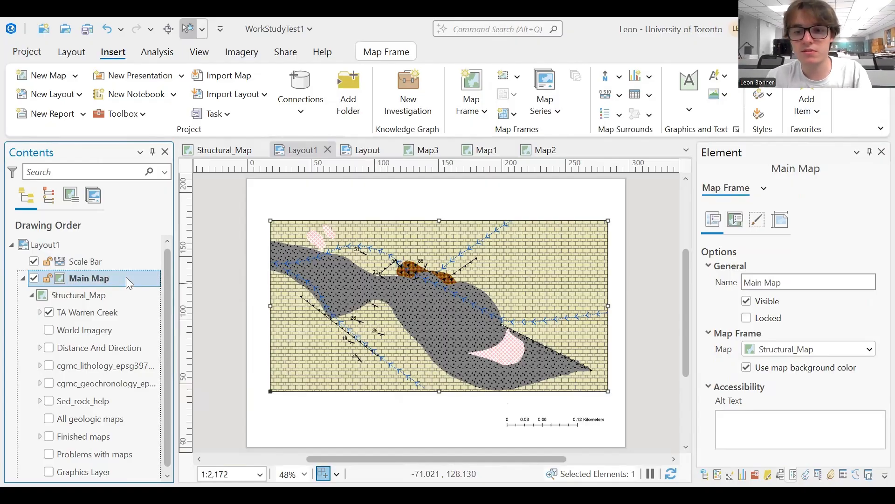
pyautogui.click(116, 259)
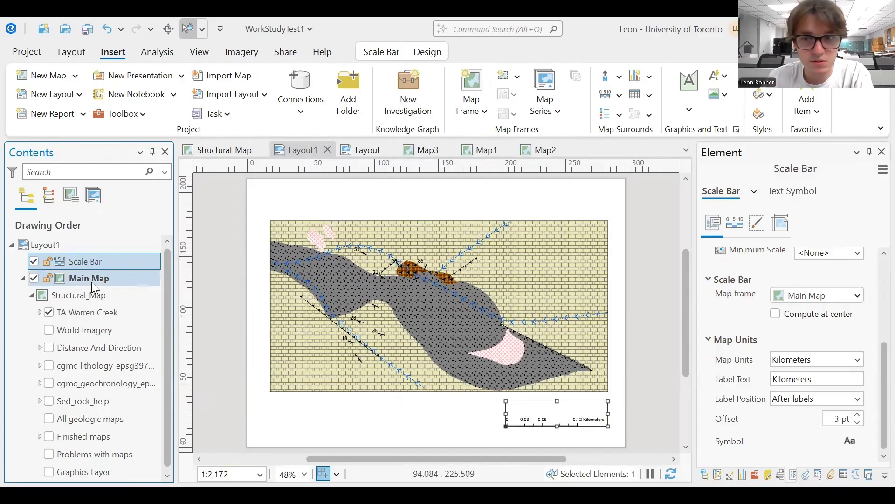
# - Choose Main Map as the map frame linked to the scale bar
pyautogui.click(842, 297)
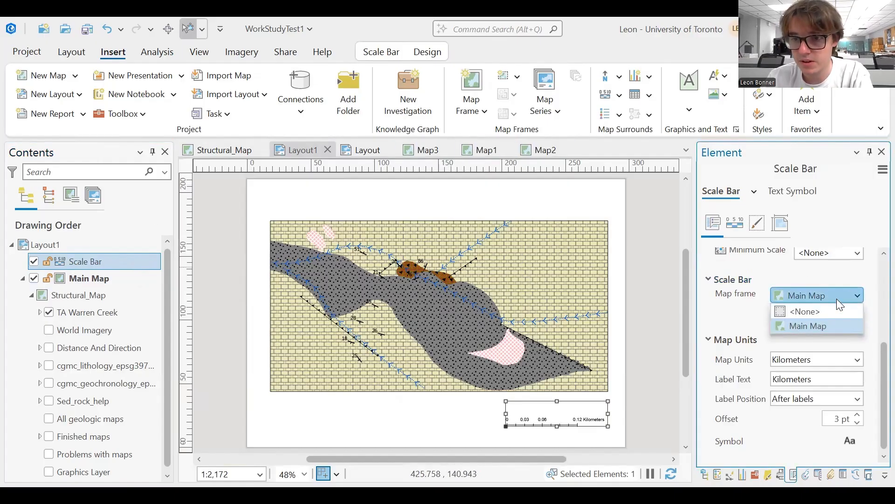
pyautogui.click(814, 328)
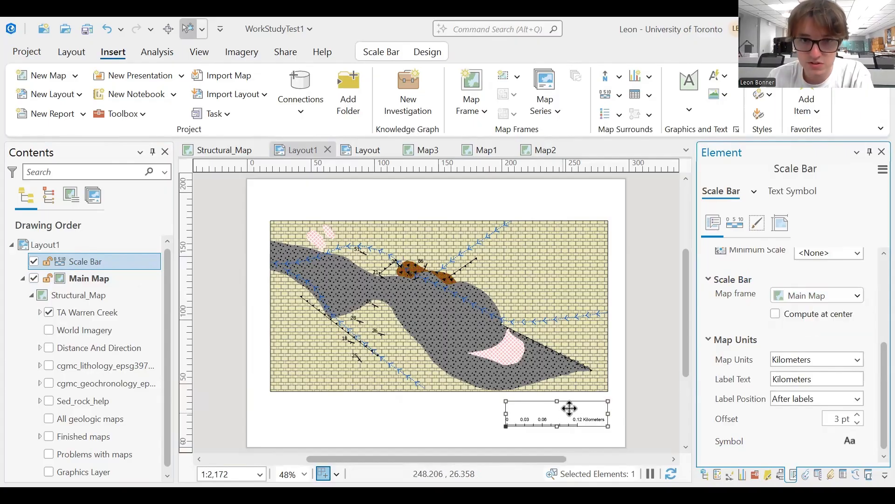
# - Activate the Main Map frame, reduce the map inside it to a scale of 1:2,866, and return to the layout
pyautogui.click(562, 289)
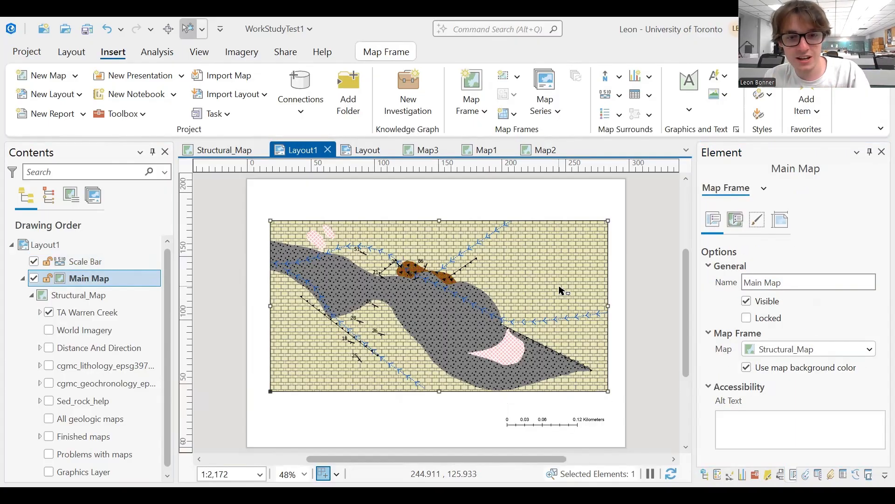
pyautogui.doubleClick(563, 289)
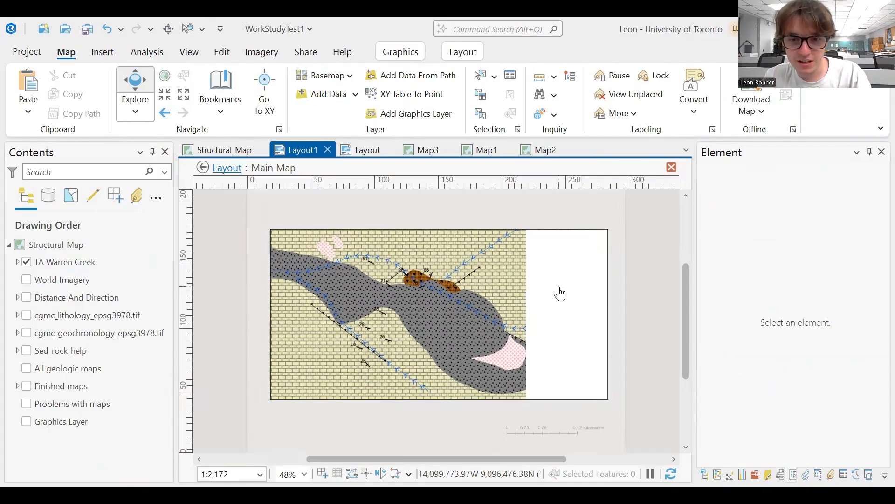
pyautogui.scroll(-2, 559, 292)
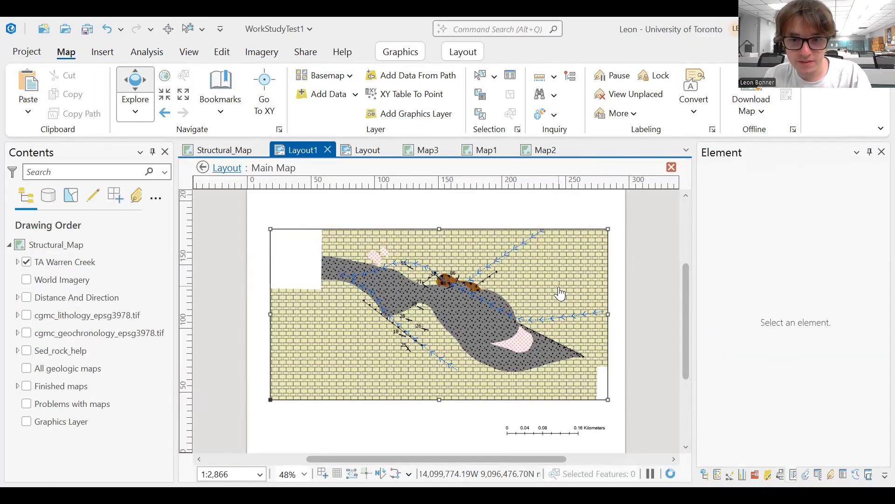
pyautogui.press('Escape')
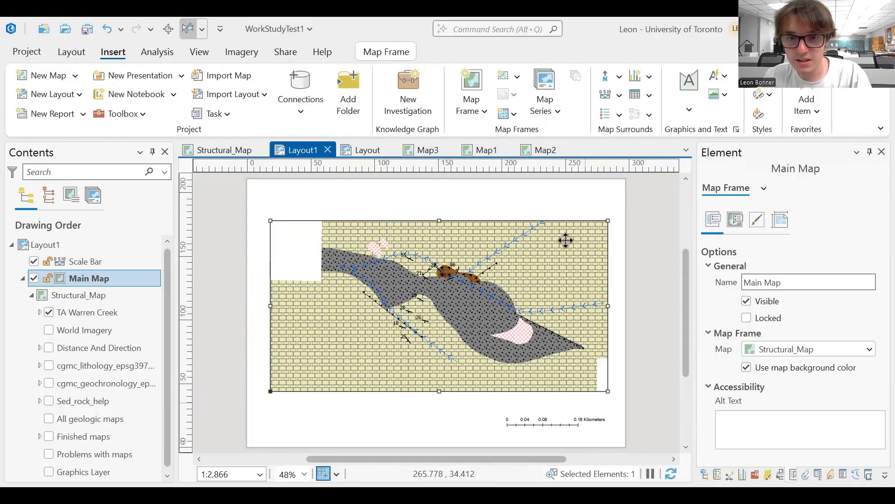
# - Reframe the map inside Main Map at 1:2,050 so the grey unit fills the frame's width, and return to the layout with nothing selected
pyautogui.doubleClick(541, 290)
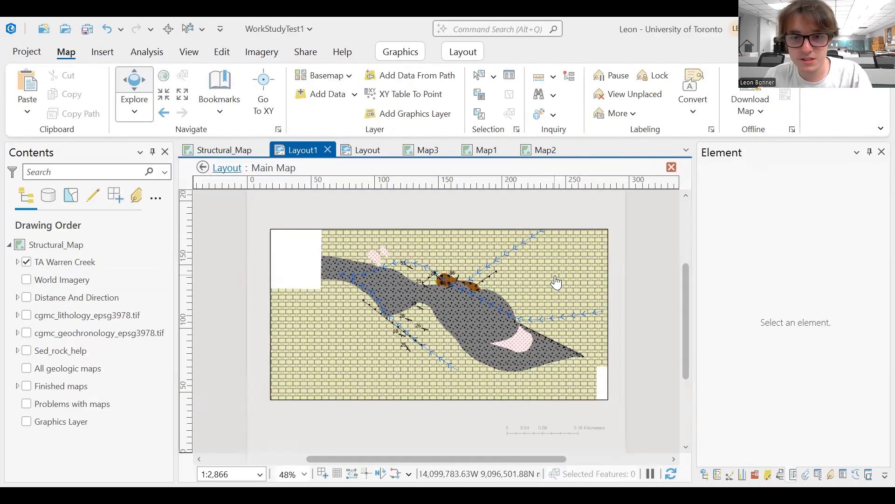
pyautogui.scroll(2, 555, 280)
pyautogui.moveTo(515, 309); pyautogui.dragTo(535, 293)
pyautogui.scroll(-1, 525, 297)
pyautogui.scroll(1, 526, 298)
pyautogui.scroll(-1, 535, 293)
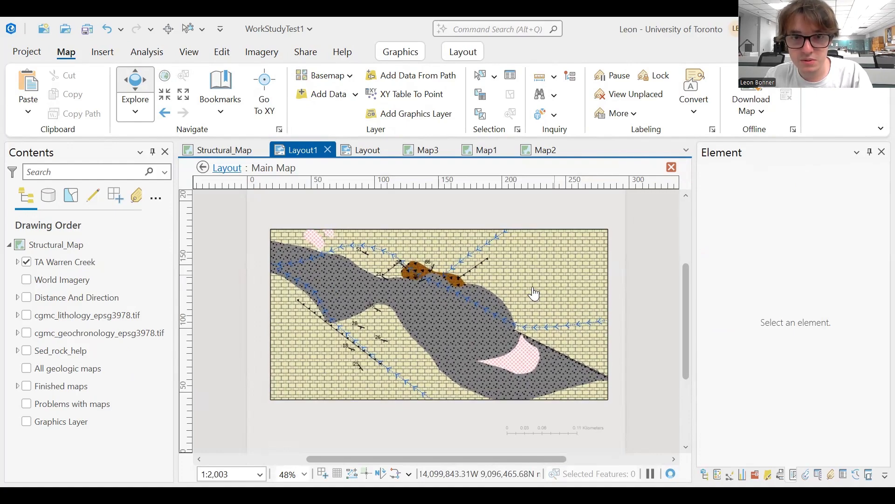
pyautogui.click(617, 414)
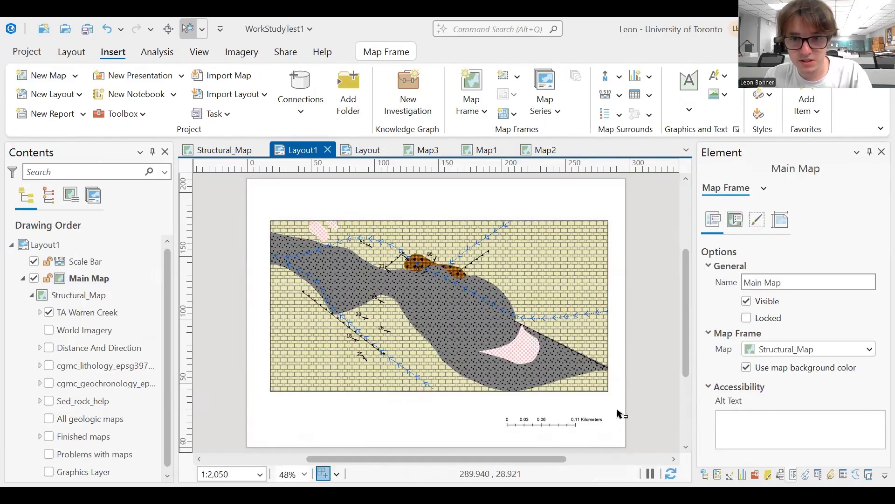
# - Shift the scale bar about 5 mm to the right so its unit label ends at the map frame's right edge, and deselect it
pyautogui.click(571, 421)
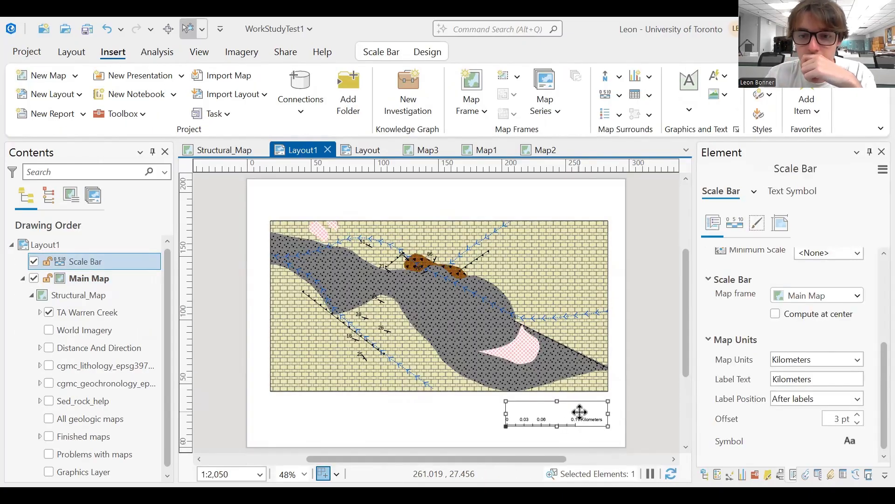
pyautogui.moveTo(579, 412); pyautogui.dragTo(585, 412)
pyautogui.click(591, 208)
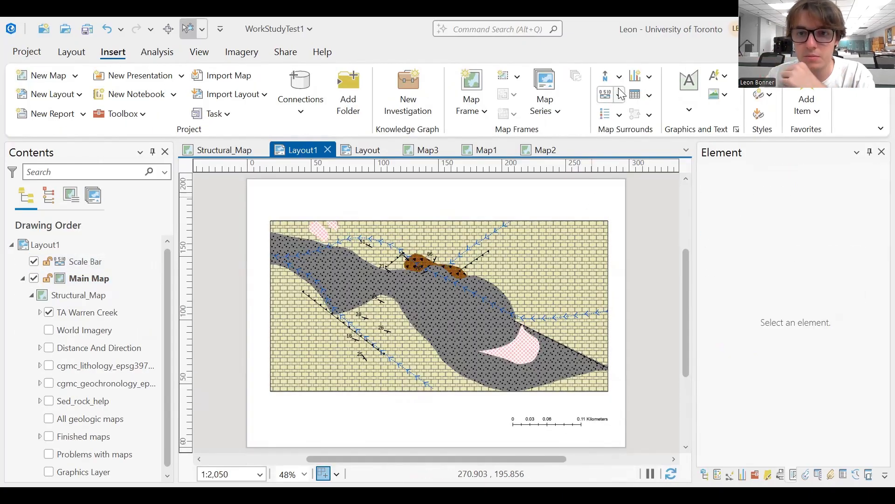
# - Insert the outlined ArcGIS north arrow with the N beneath it, about 30 mm tall, below the map frame just left of the scale bar
pyautogui.click(618, 76)
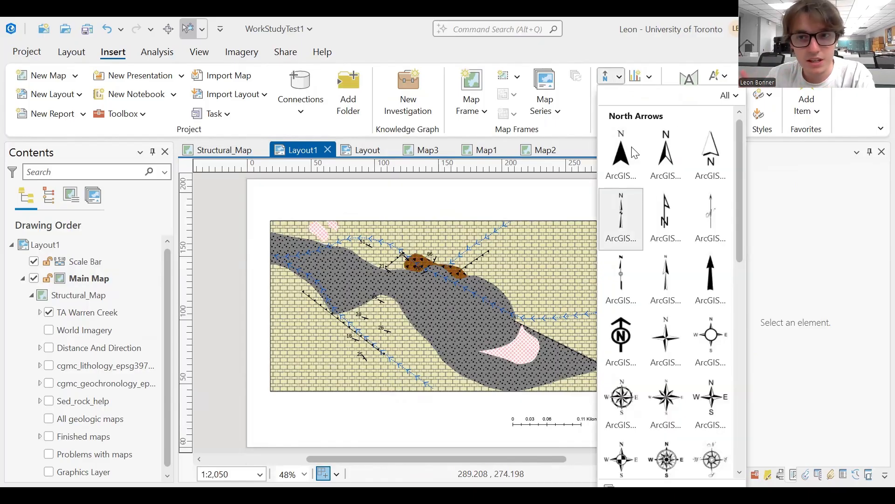
pyautogui.click(621, 80)
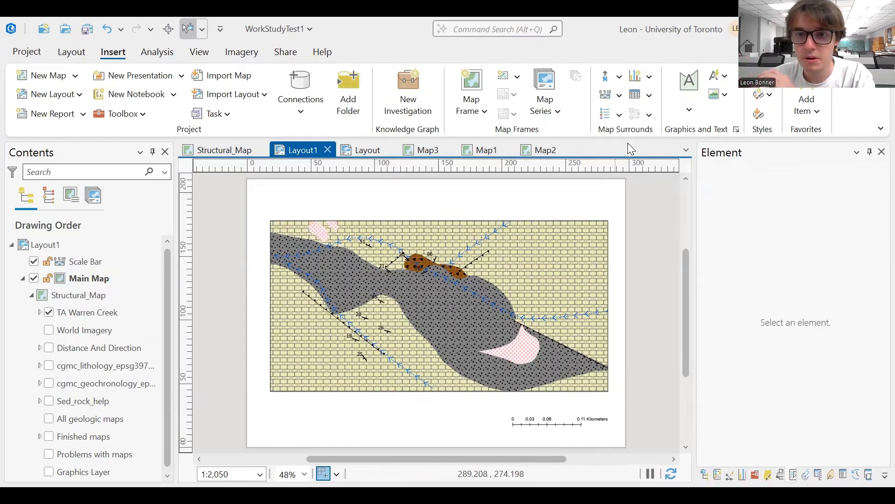
pyautogui.click(621, 76)
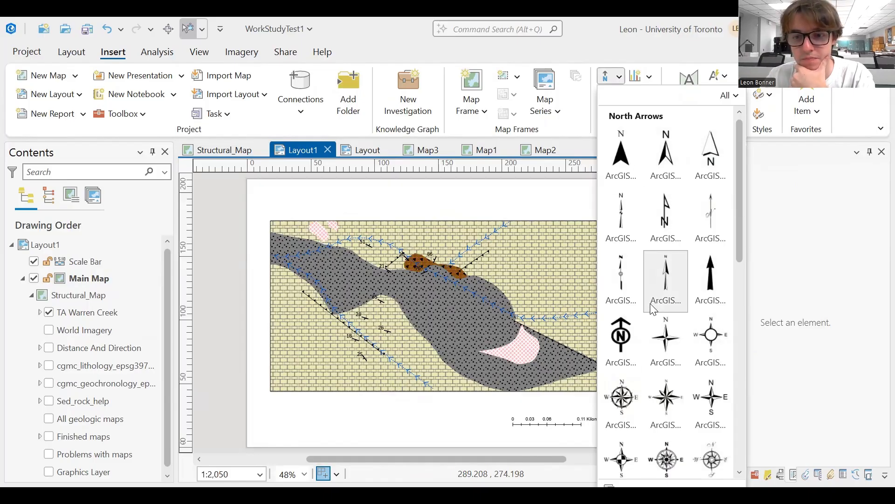
pyautogui.scroll(-10, 654, 304)
pyautogui.scroll(2, 653, 305)
pyautogui.scroll(-2, 651, 308)
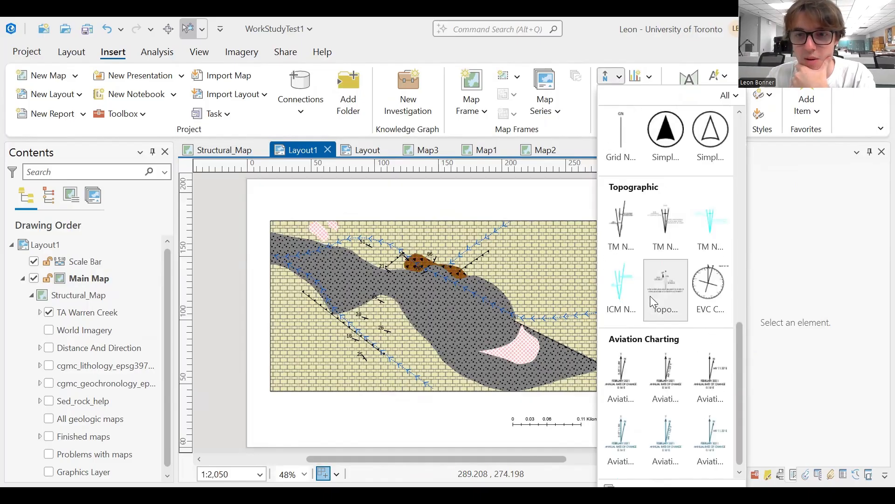
pyautogui.scroll(5, 660, 204)
pyautogui.scroll(-3, 660, 205)
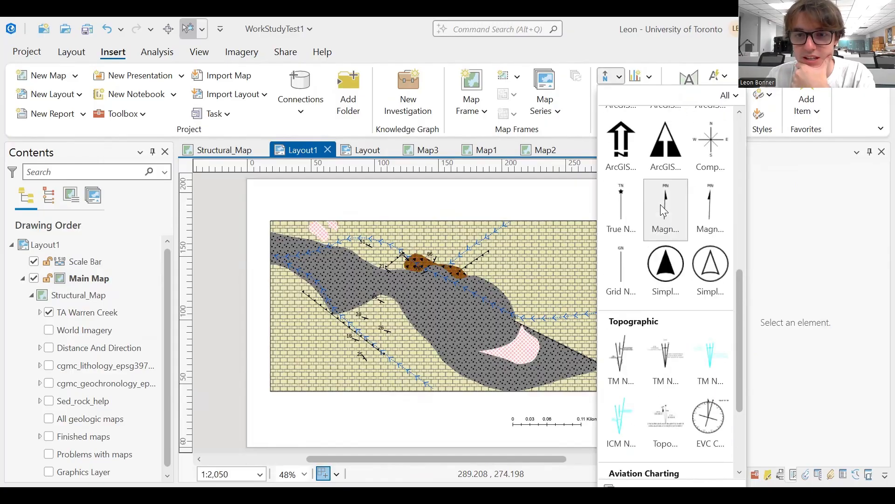
pyautogui.scroll(-3, 660, 204)
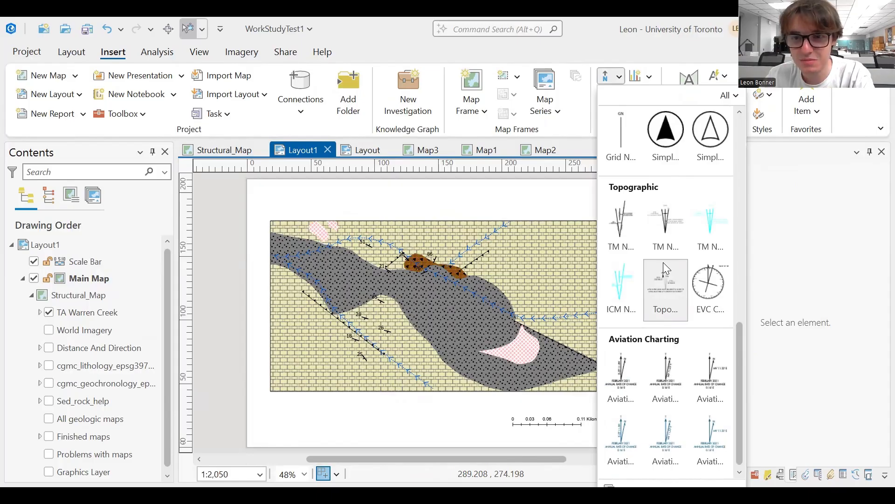
pyautogui.scroll(5, 663, 262)
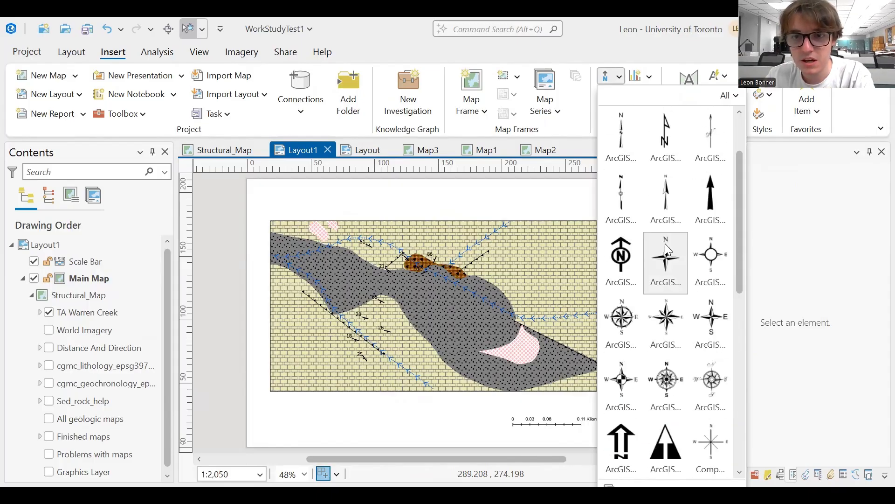
pyautogui.scroll(-6, 665, 254)
pyautogui.scroll(3, 672, 252)
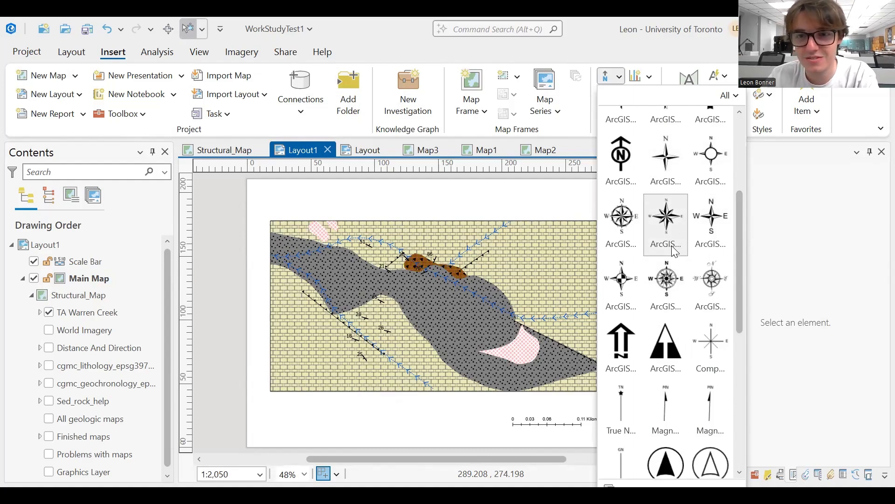
pyautogui.scroll(5, 675, 250)
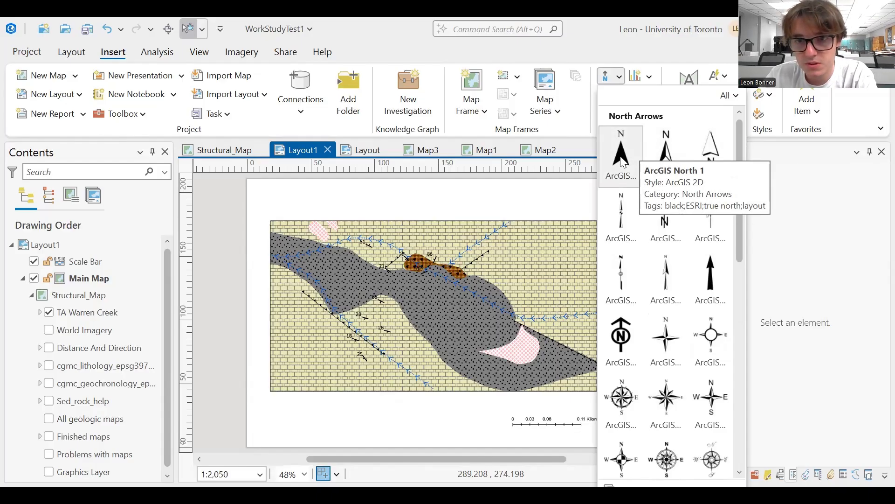
pyautogui.click(709, 157)
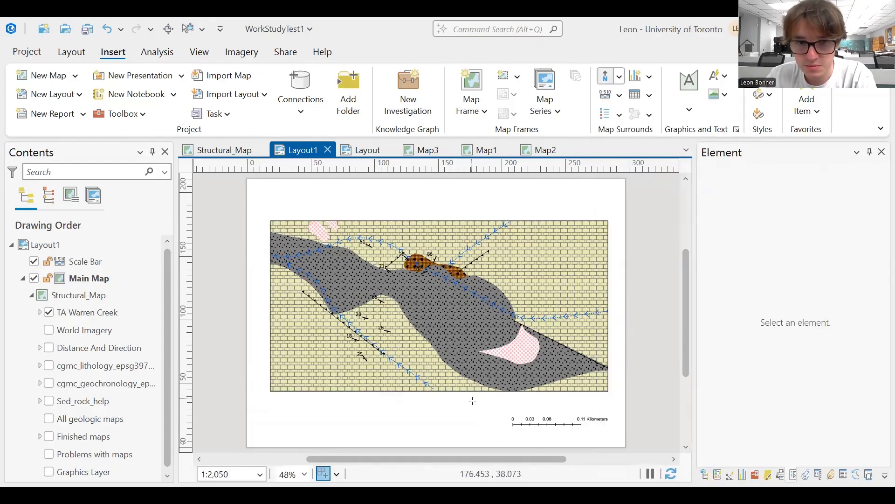
pyautogui.moveTo(472, 401)
pyautogui.mouseDown()
pyautogui.moveTo(506, 443)
pyautogui.moveTo(496, 410)
pyautogui.mouseUp()
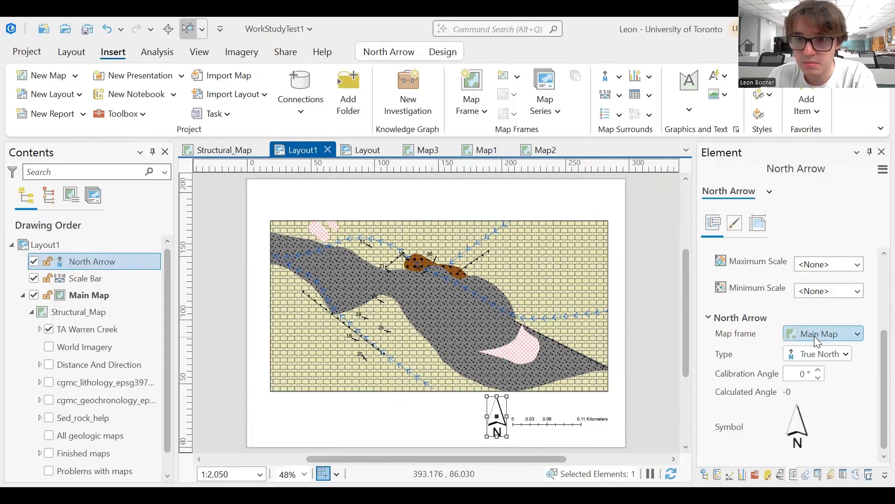
# - Check the north arrow's map frame and type options, keep Main Map and True North, and clear the selection
pyautogui.click(845, 332)
pyautogui.click(845, 333)
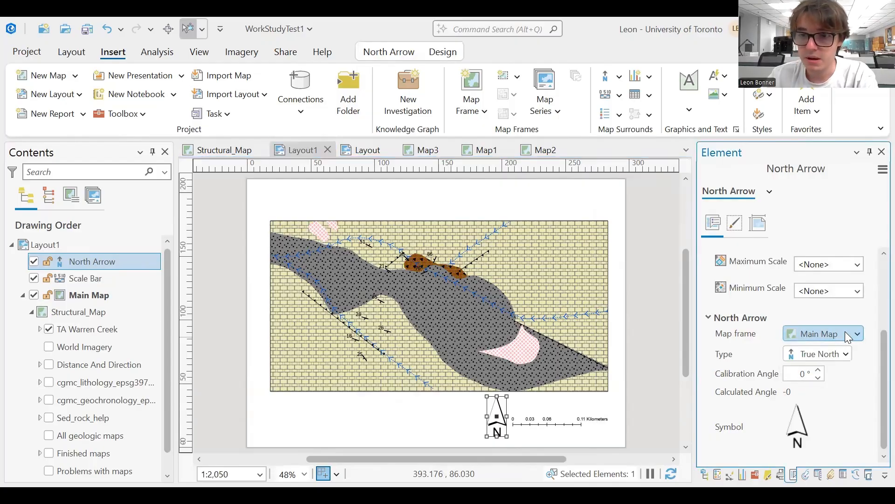
pyautogui.click(836, 355)
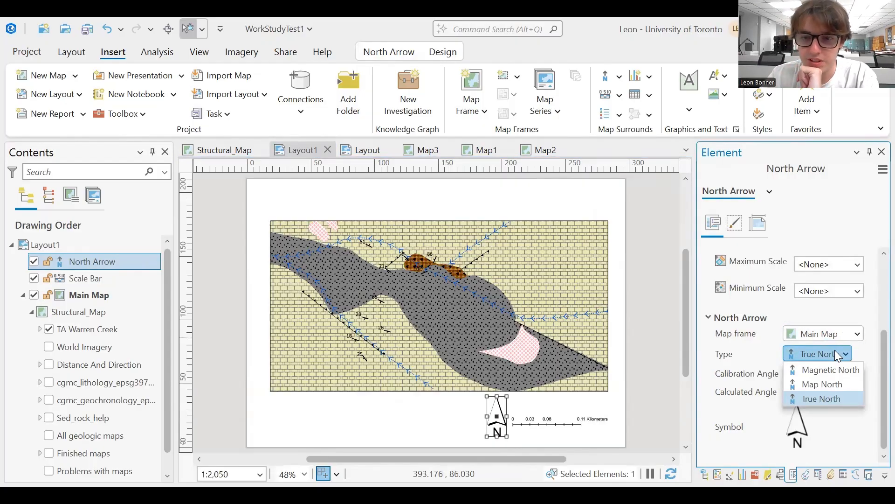
pyautogui.click(835, 351)
pyautogui.click(835, 350)
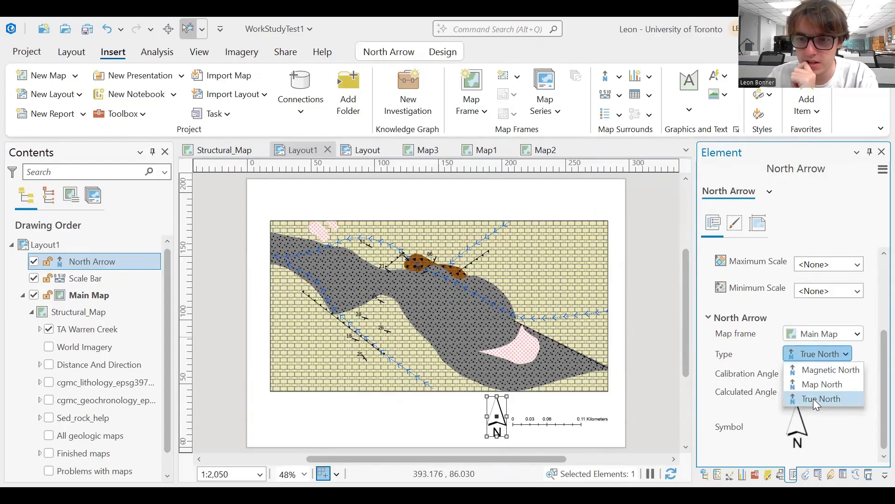
pyautogui.click(841, 350)
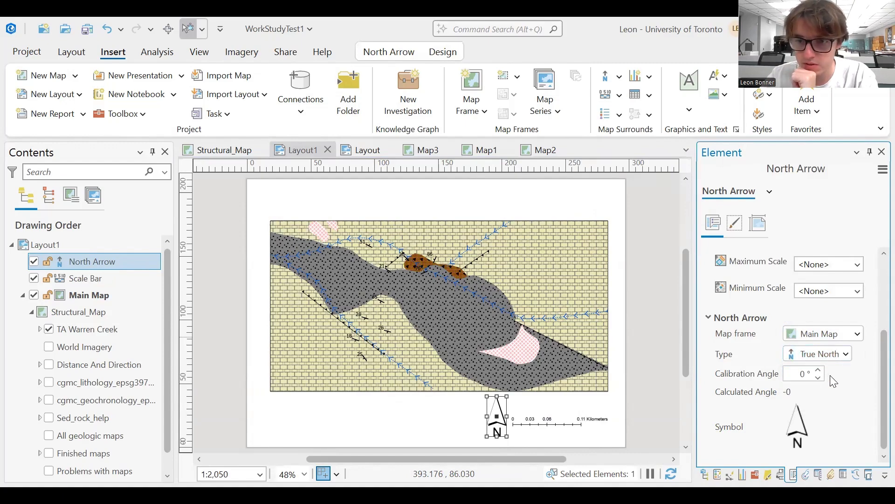
pyautogui.click(548, 402)
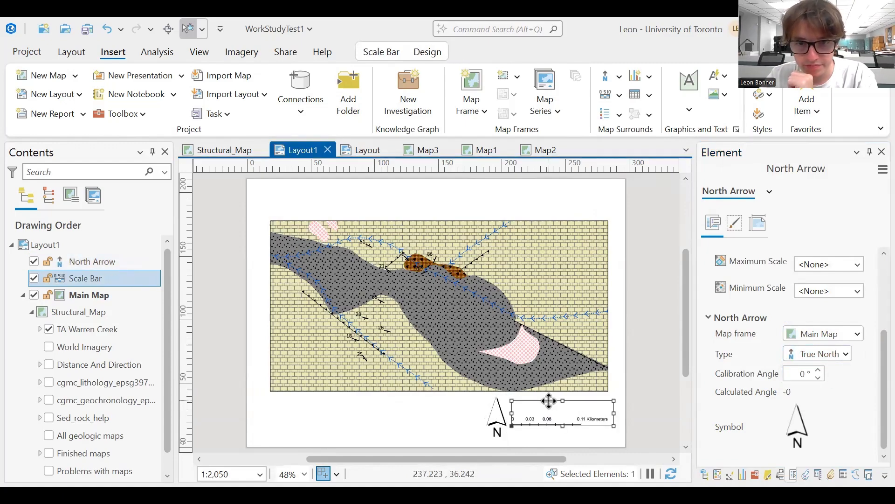
pyautogui.click(432, 408)
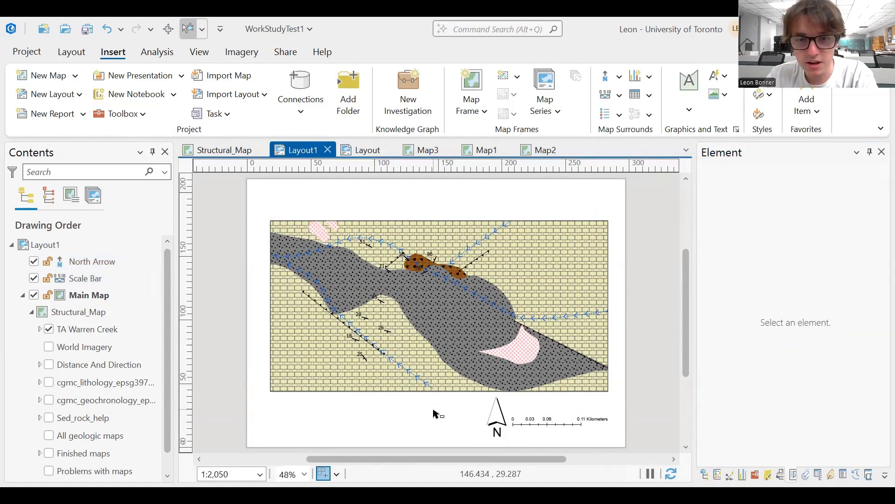
# - Insert a Legend 1 legend about 167 mm wide and 33 mm tall below the map frame, left of the north arrow, and deselect it
pyautogui.click(621, 115)
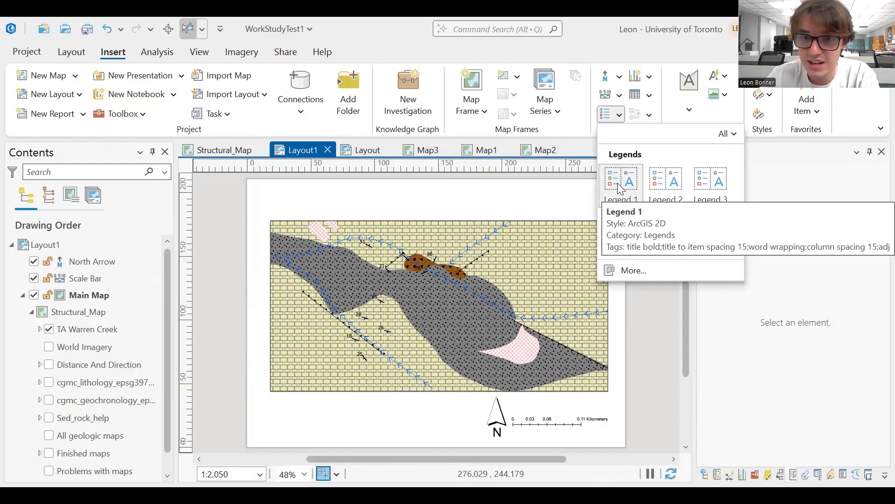
pyautogui.click(620, 188)
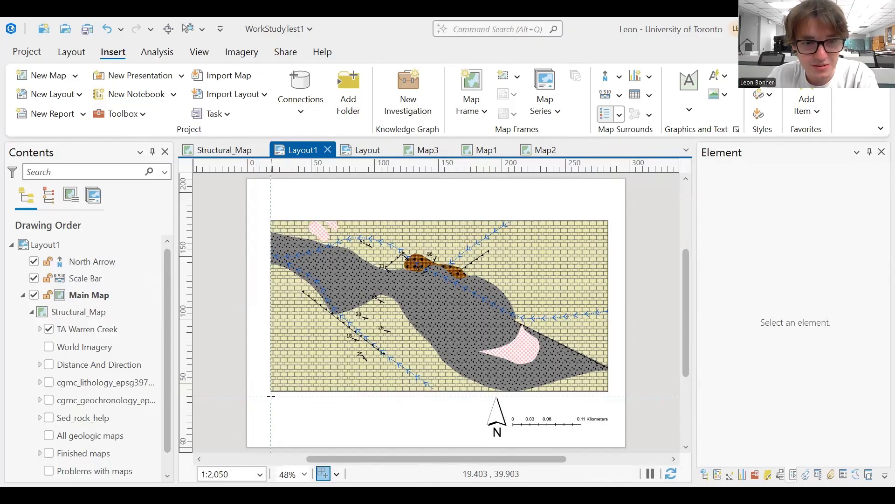
pyautogui.moveTo(289, 405); pyautogui.dragTo(482, 438)
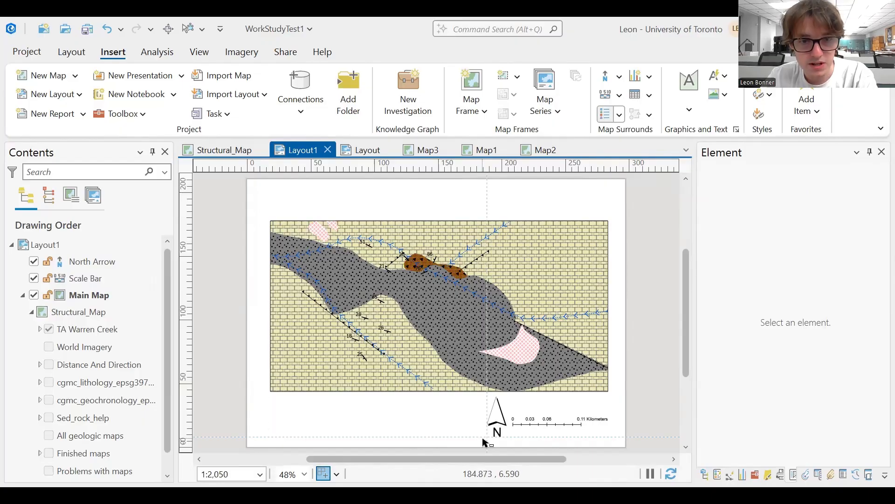
pyautogui.click(620, 402)
pyautogui.click(388, 427)
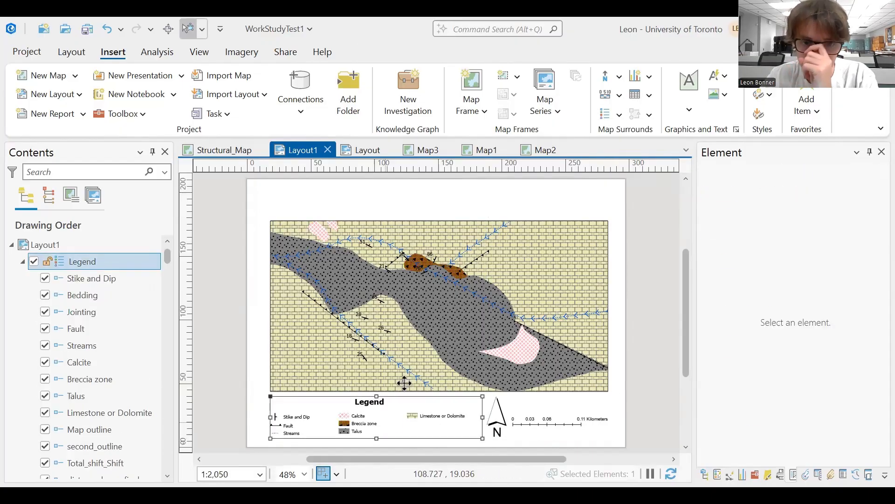
pyautogui.click(621, 366)
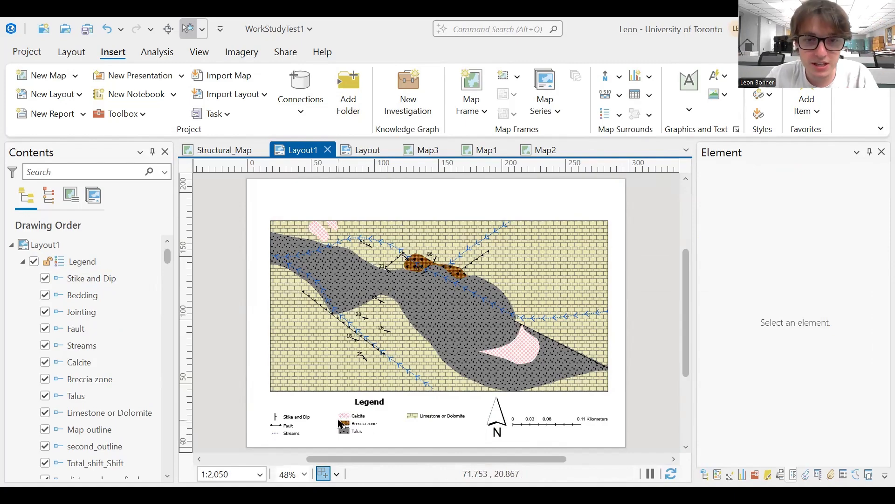
# - Inspect the inserted legend up close and collapse its item list in the drawing order
pyautogui.scroll(2, 339, 423)
pyautogui.scroll(2, 339, 424)
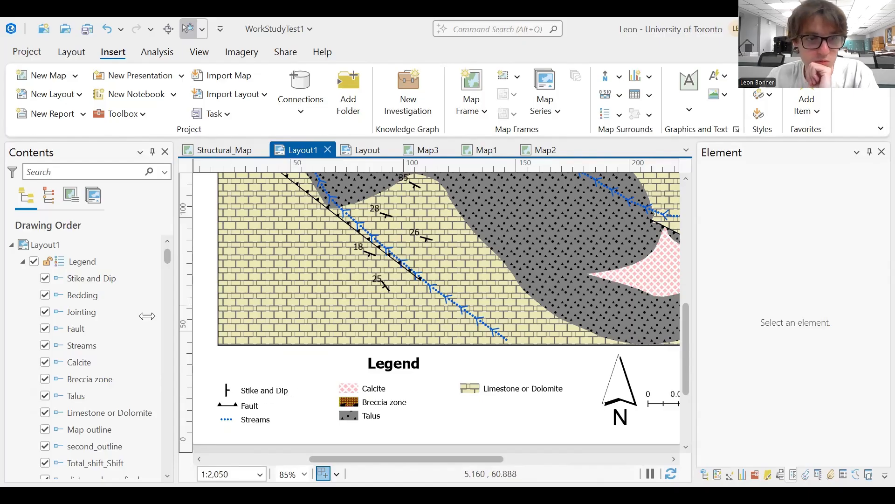
pyautogui.click(23, 262)
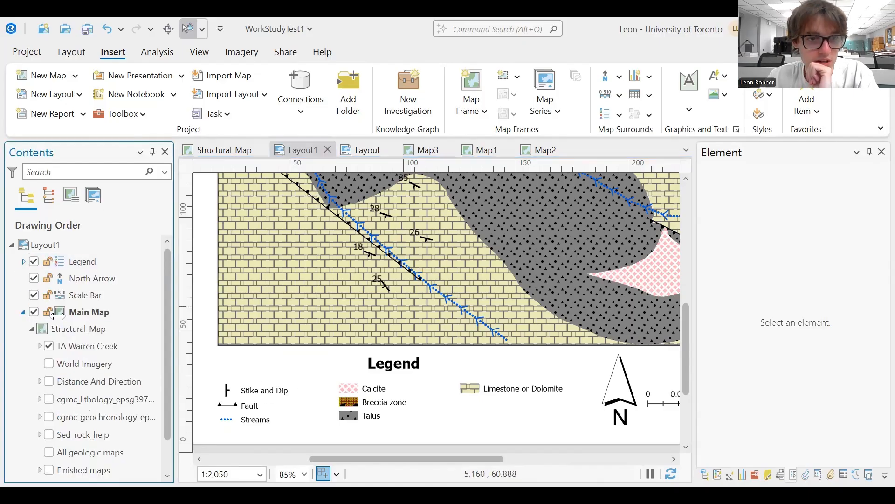
# - Expand the TA Warren Creek group in the drawing order and rename its Stike and Dip layer as "Stike and Dip1"
pyautogui.scroll(-2, 99, 380)
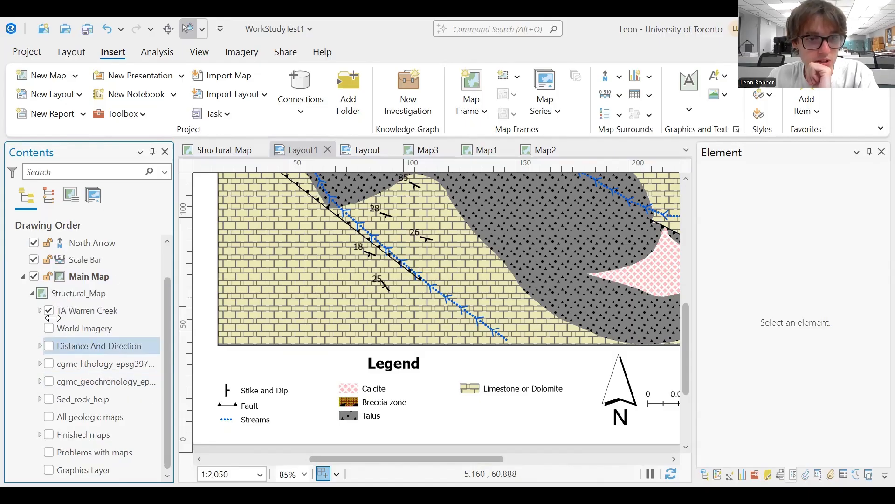
pyautogui.click(40, 310)
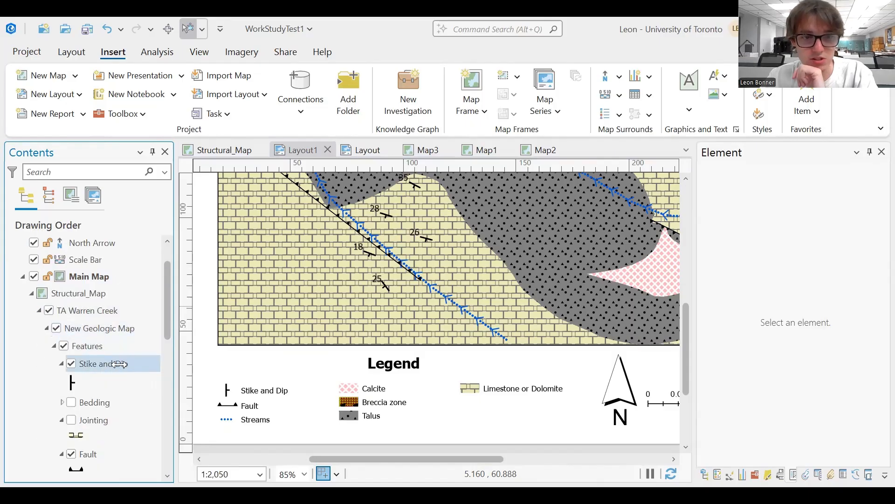
pyautogui.click(120, 363)
pyautogui.doubleClick(127, 362)
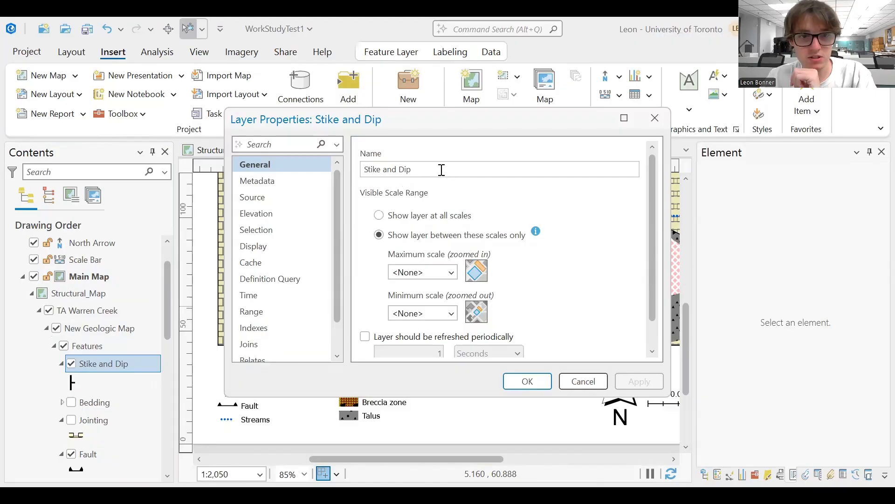
pyautogui.click(580, 383)
pyautogui.click(107, 359)
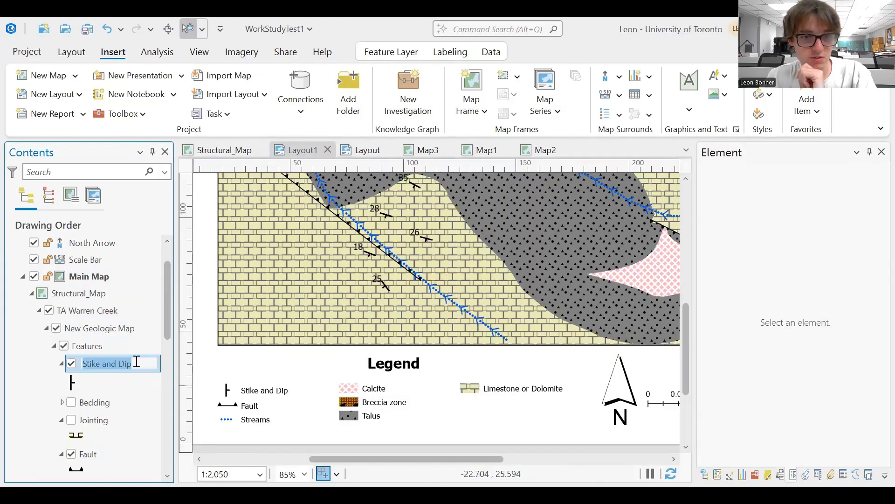
pyautogui.click(137, 362)
pyautogui.write('1')
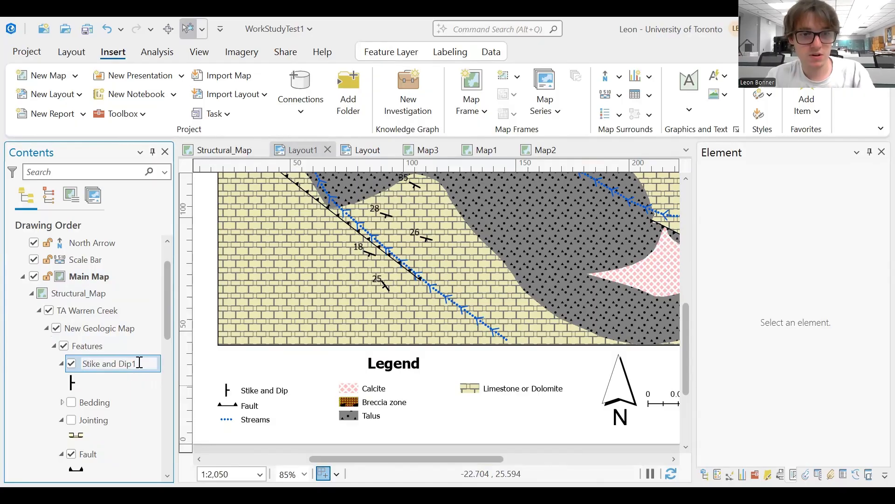
pyautogui.click(127, 384)
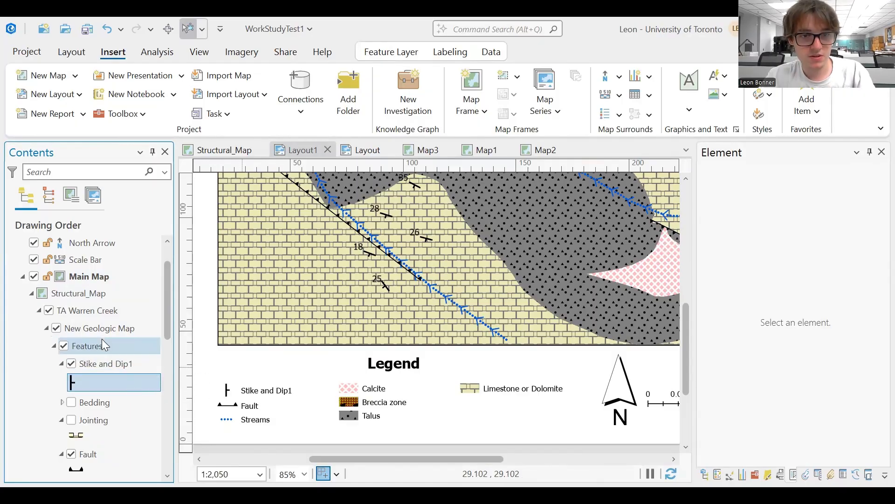
# - Restore the strike and dip layer's name to "Stike and Dip"
pyautogui.click(118, 365)
pyautogui.click(130, 363)
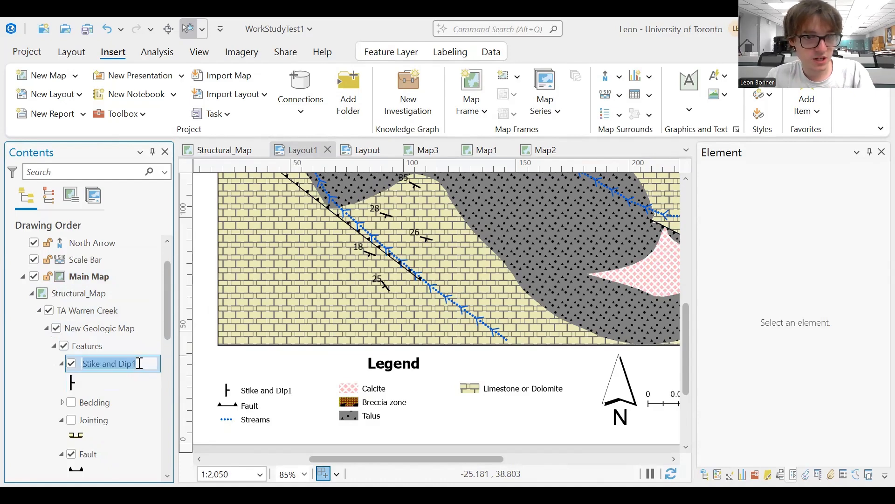
pyautogui.click(140, 363)
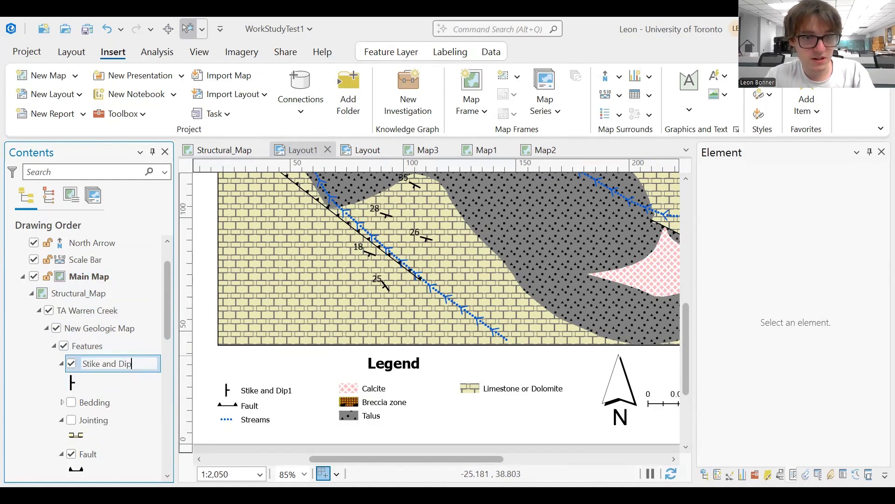
pyautogui.click(134, 404)
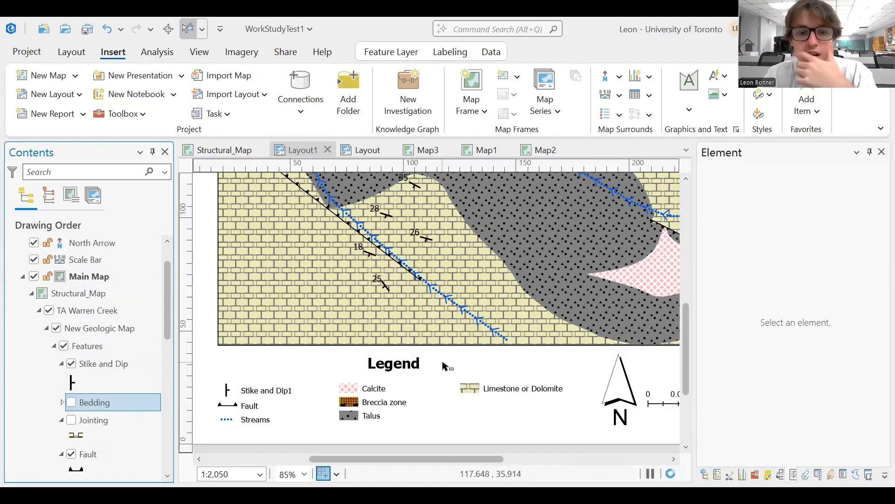
# - Examine the legend labels up close and review the arrangement of all elements on the whole layout page
pyautogui.scroll(-1, 445, 366)
pyautogui.scroll(-1, 383, 377)
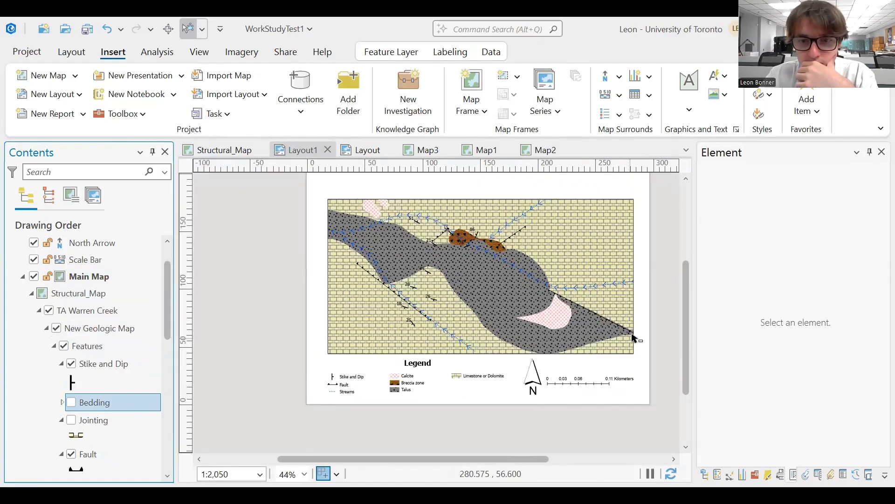
pyautogui.scroll(-1, 636, 336)
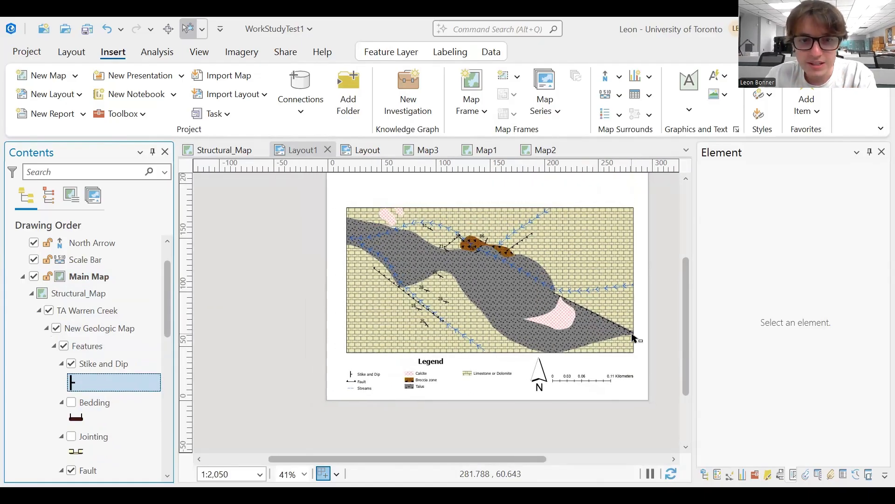
pyautogui.click(516, 419)
pyautogui.scroll(3, 496, 366)
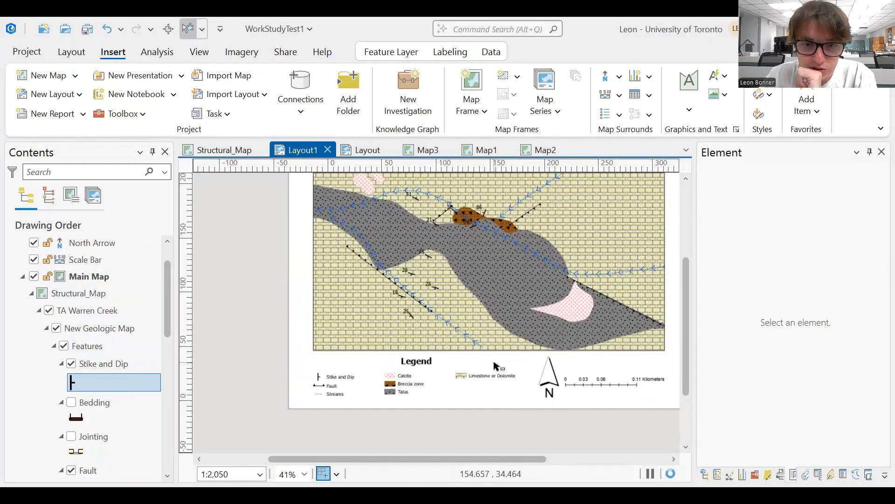
pyautogui.scroll(2, 495, 366)
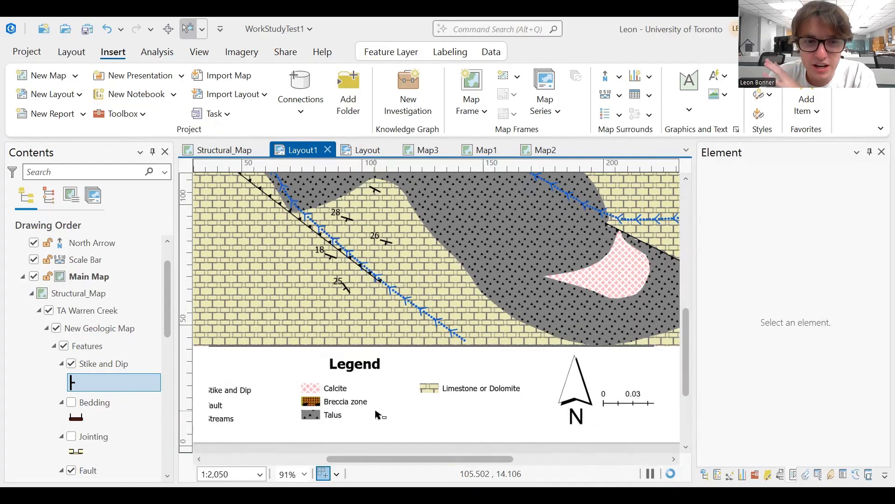
pyautogui.scroll(-2, 378, 413)
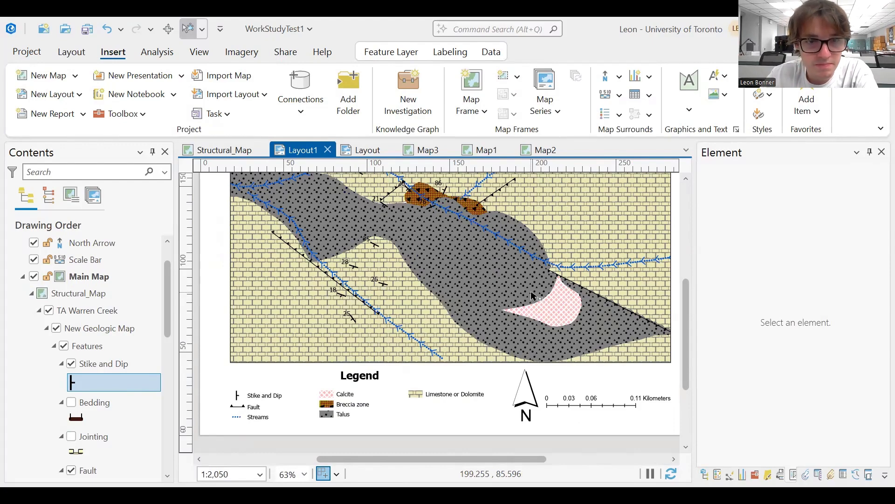
pyautogui.scroll(-2, 531, 296)
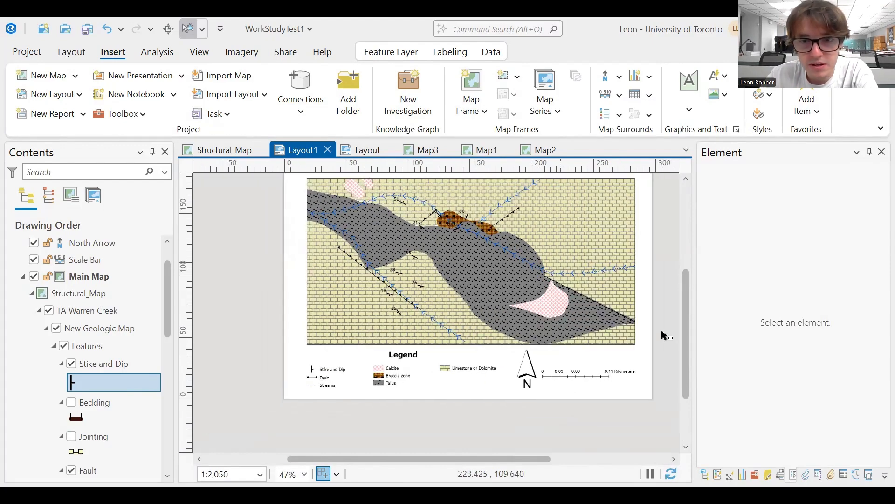
pyautogui.moveTo(688, 352); pyautogui.dragTo(688, 336)
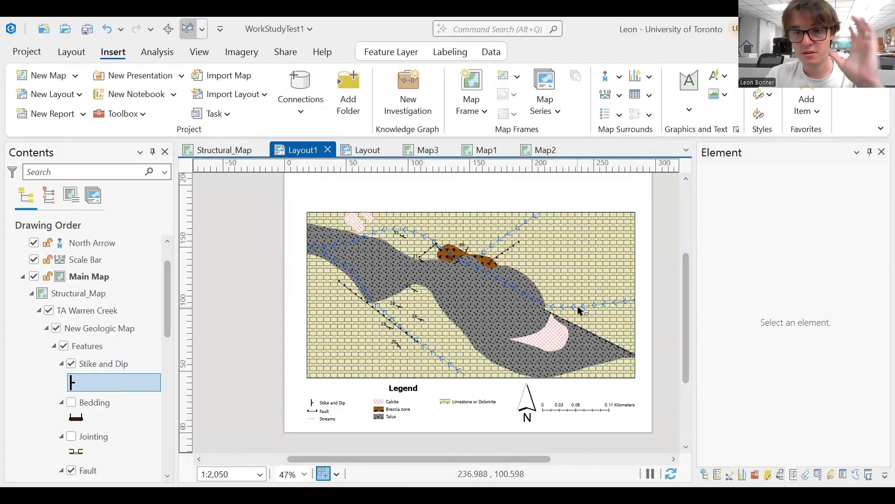
# - Review the scale bar and north arrow elements below the map frame, leaving nothing selected
pyautogui.click(531, 412)
pyautogui.click(575, 409)
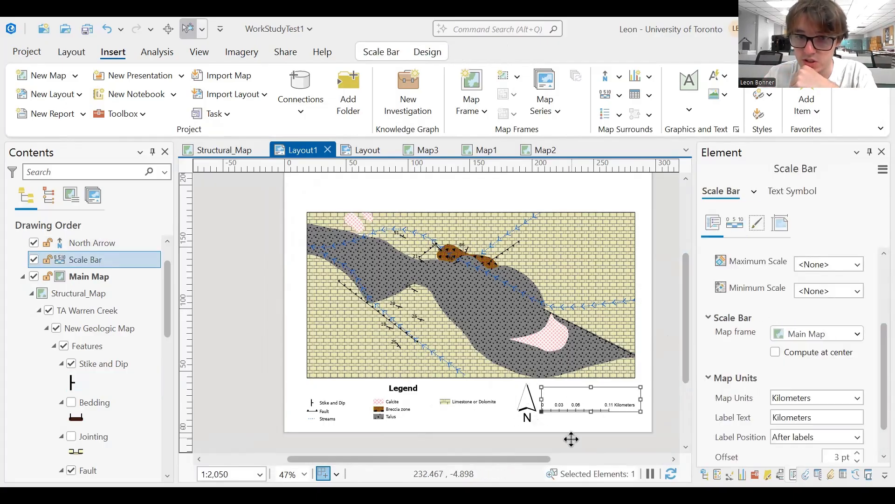
pyautogui.click(575, 438)
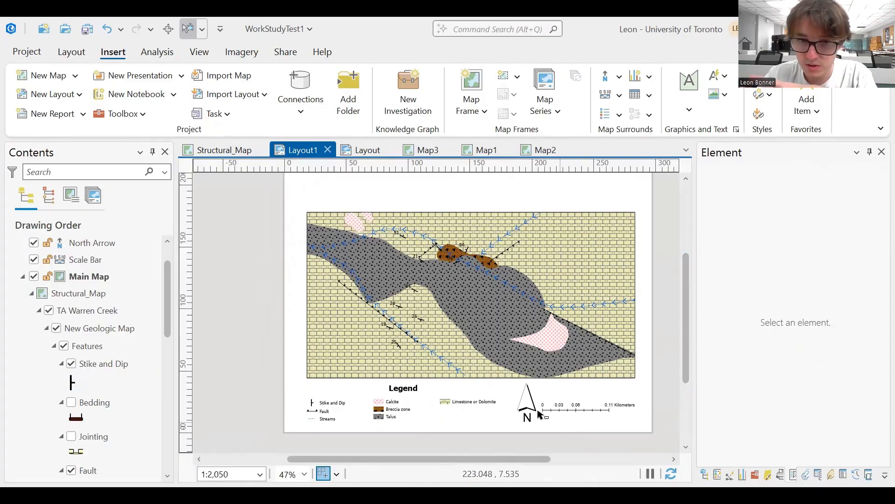
pyautogui.click(529, 411)
pyautogui.click(569, 436)
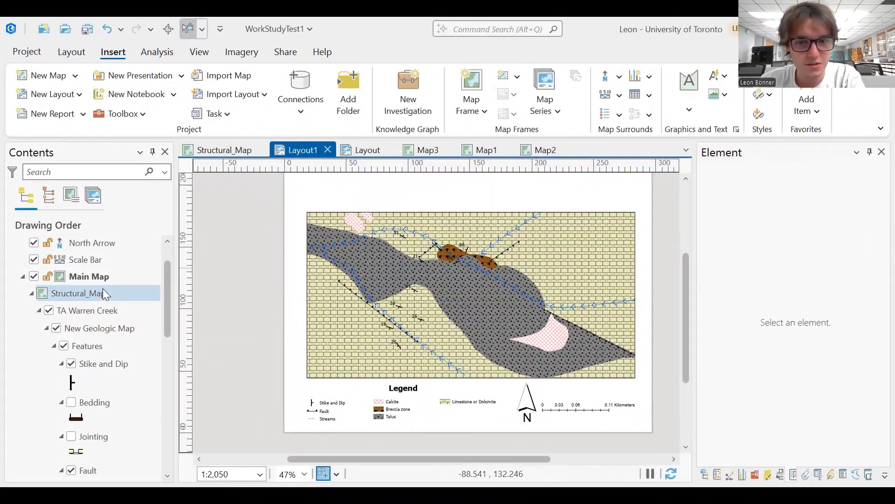
# - Collapse the Main Map frame's contents and add a Black Horizontal Label Graticule to that frame
pyautogui.click(99, 277)
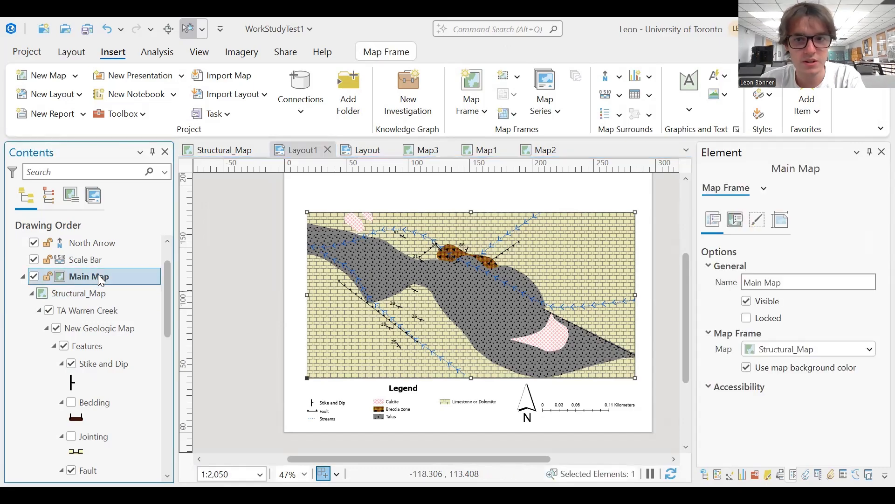
pyautogui.click(22, 277)
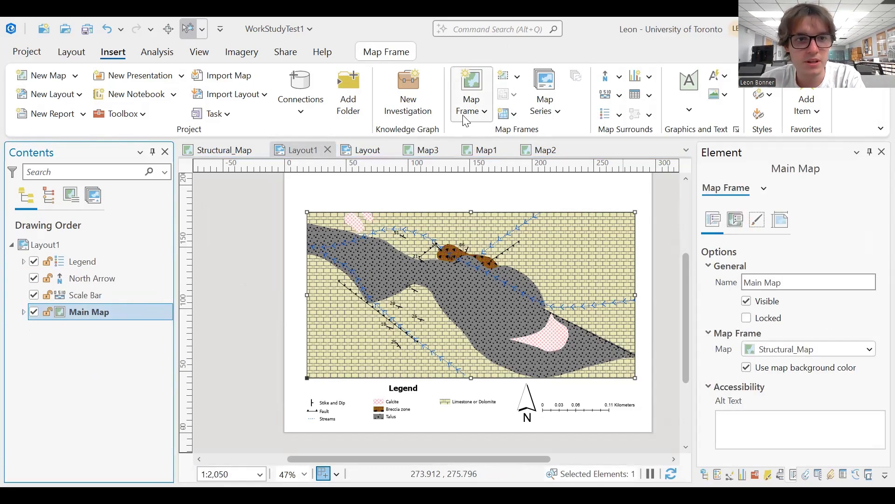
pyautogui.click(514, 115)
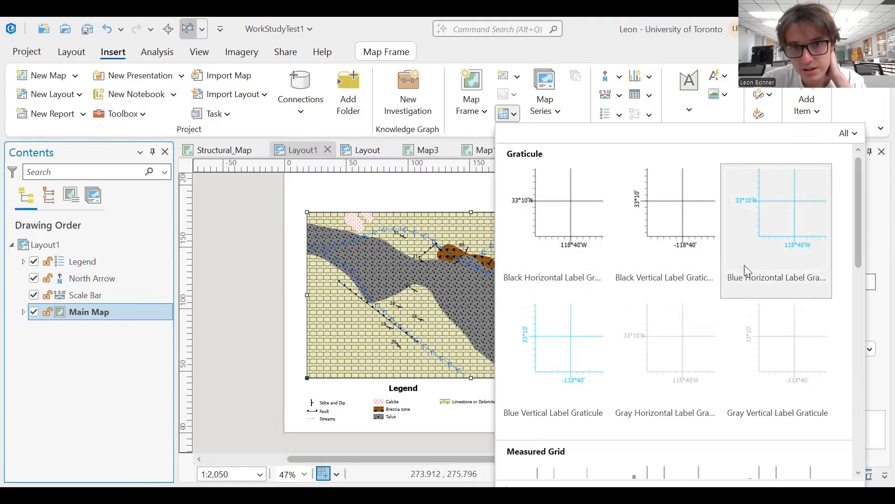
pyautogui.scroll(-10, 596, 322)
pyautogui.scroll(4, 596, 323)
pyautogui.scroll(3, 596, 323)
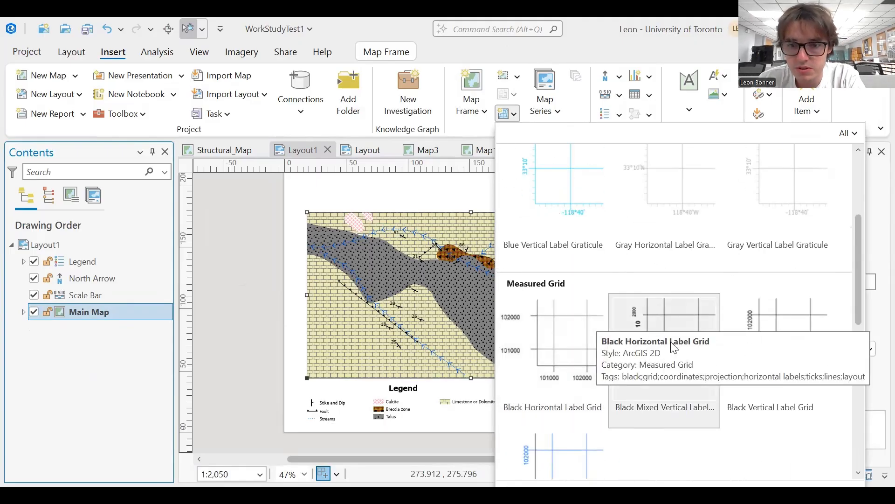
pyautogui.scroll(-8, 672, 454)
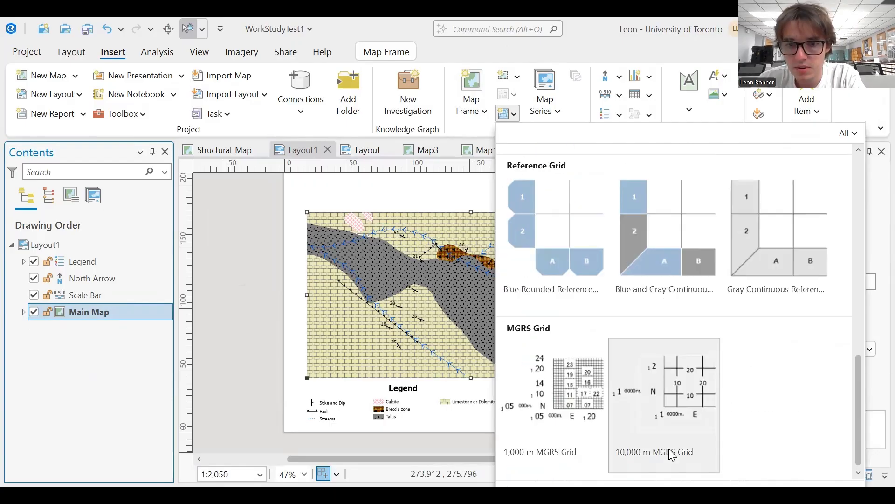
pyautogui.scroll(10, 669, 450)
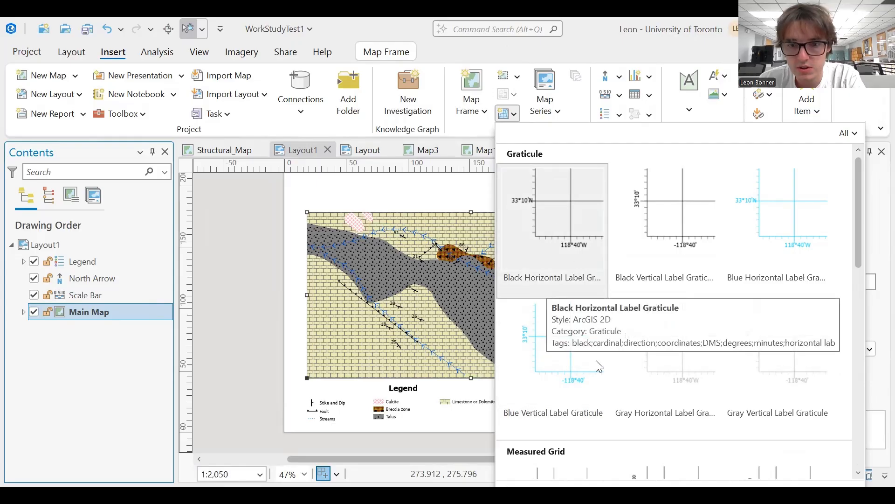
pyautogui.scroll(-5, 598, 369)
pyautogui.scroll(3, 599, 368)
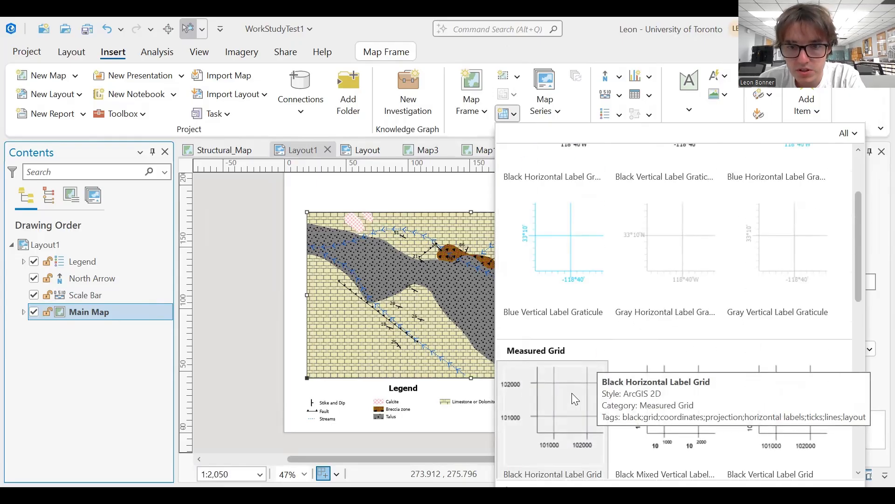
pyautogui.scroll(-3, 571, 398)
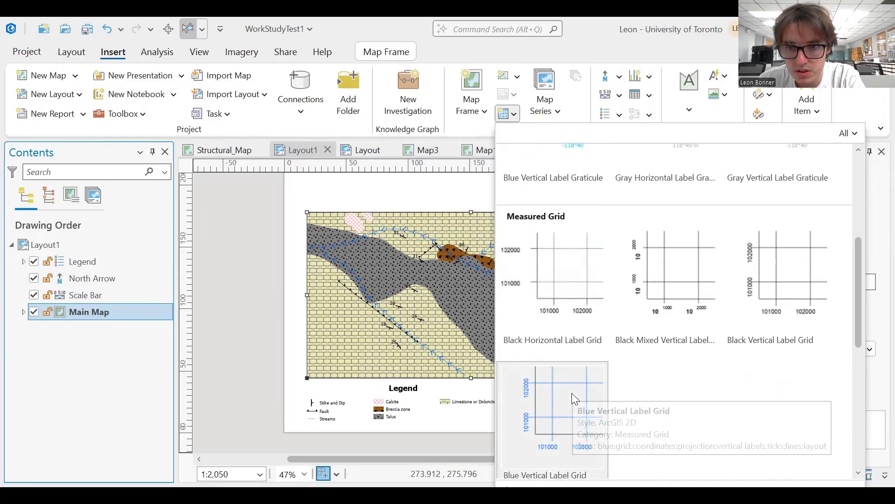
pyautogui.scroll(5, 589, 227)
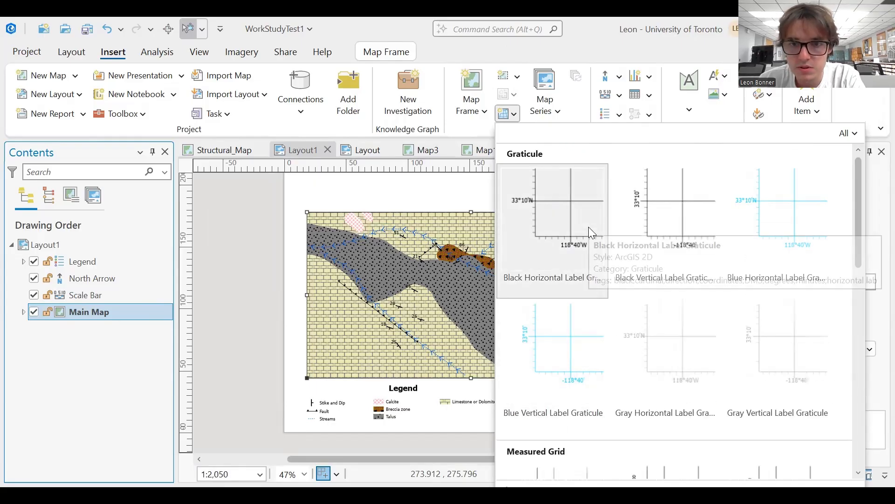
pyautogui.click(559, 237)
pyautogui.click(558, 232)
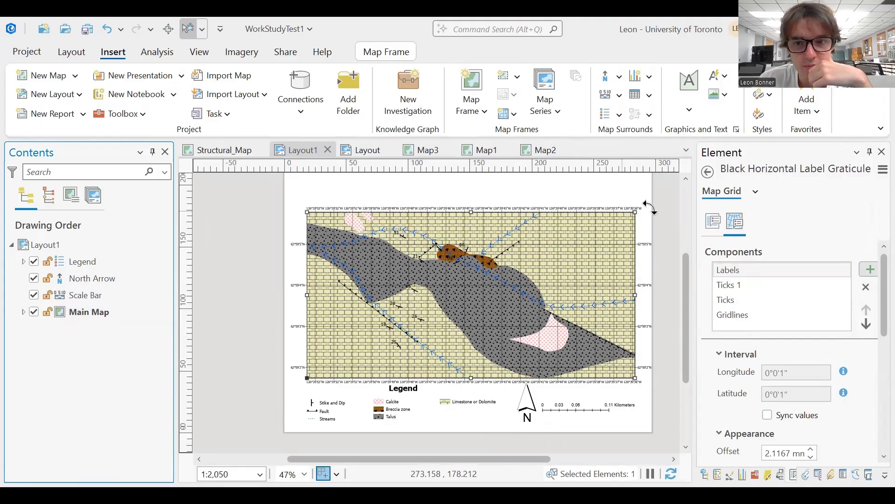
# - Inspect the graticule's coordinate labels and gridlines up close, clear the selection and view the whole page
pyautogui.scroll(2, 340, 212)
pyautogui.scroll(3, 340, 212)
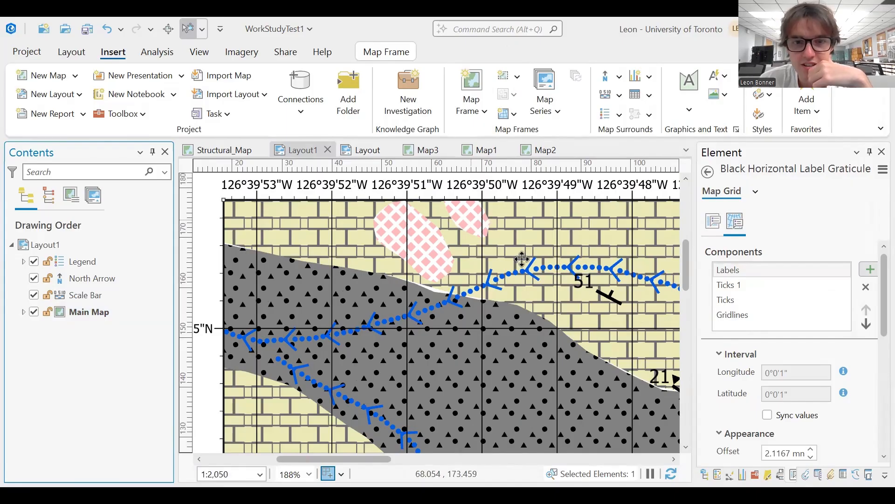
pyautogui.scroll(-6, 545, 295)
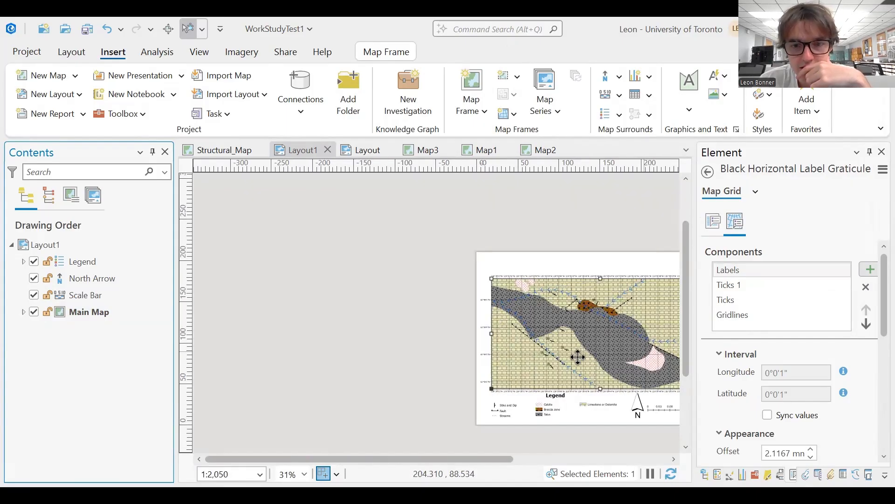
pyautogui.click(569, 266)
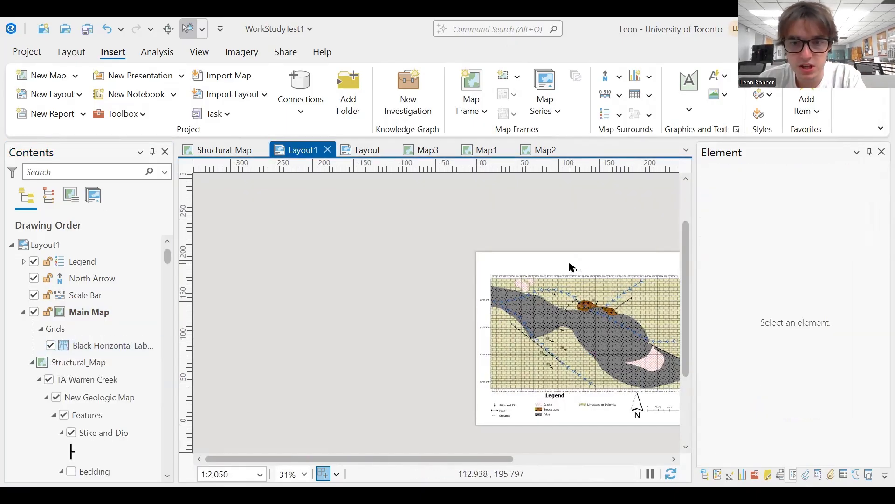
pyautogui.moveTo(570, 265); pyautogui.dragTo(519, 234)
# - Turn off the Black Horizontal Label Graticule's automatic interval adjustment and set its Gridlines longitude interval to 0°0'3", unsynced from latitude
pyautogui.click(112, 345)
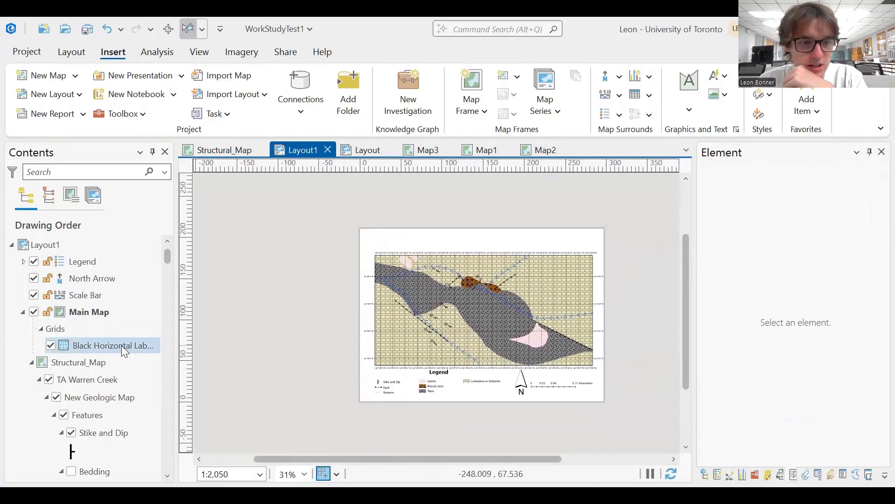
pyautogui.click(721, 427)
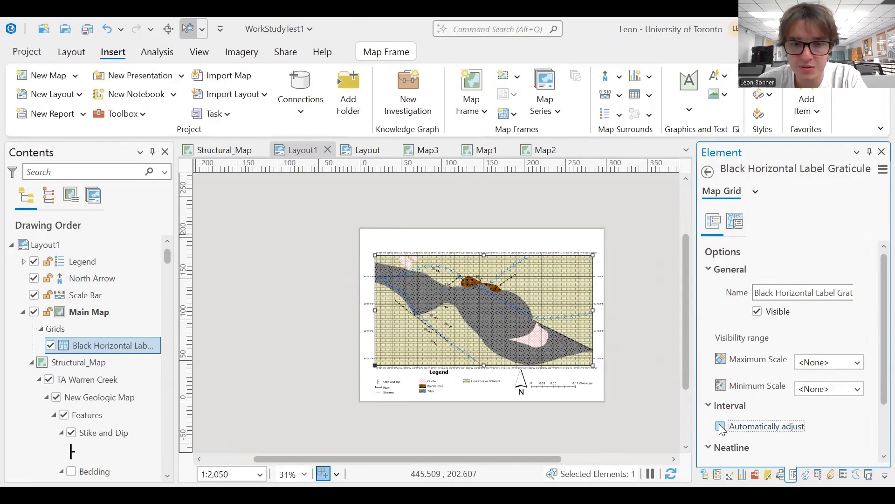
pyautogui.click(736, 223)
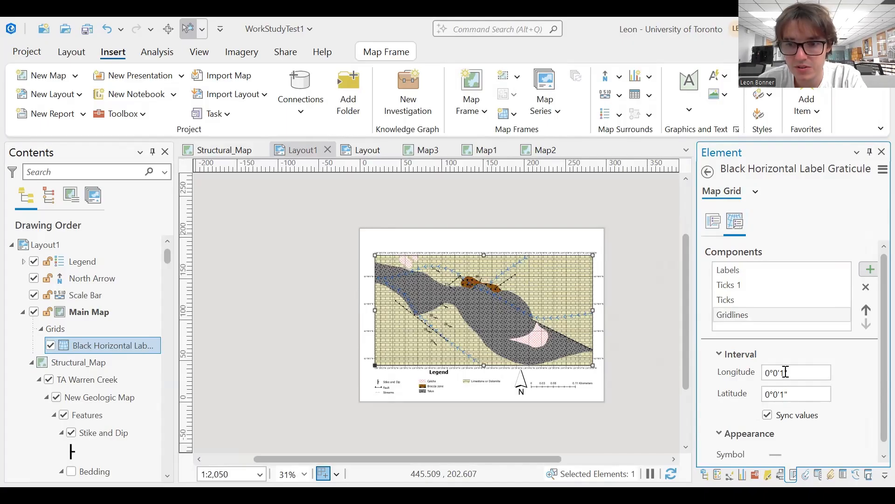
pyautogui.click(767, 415)
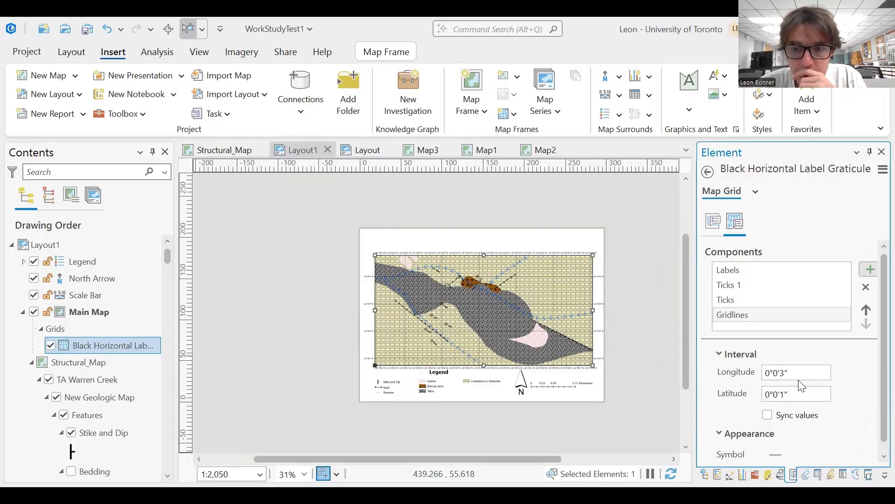
# - Set the longitude interval of the graticule's Labels and Ticks components to 0°0'3"
pyautogui.click(756, 272)
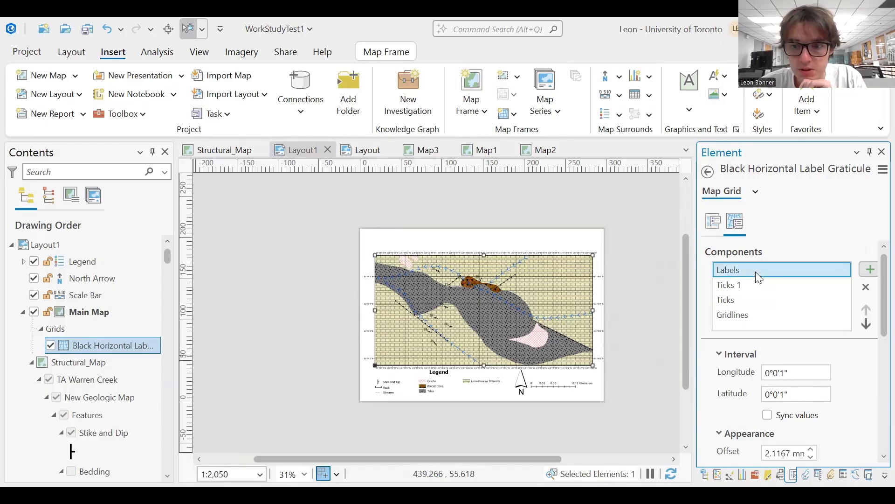
pyautogui.click(786, 373)
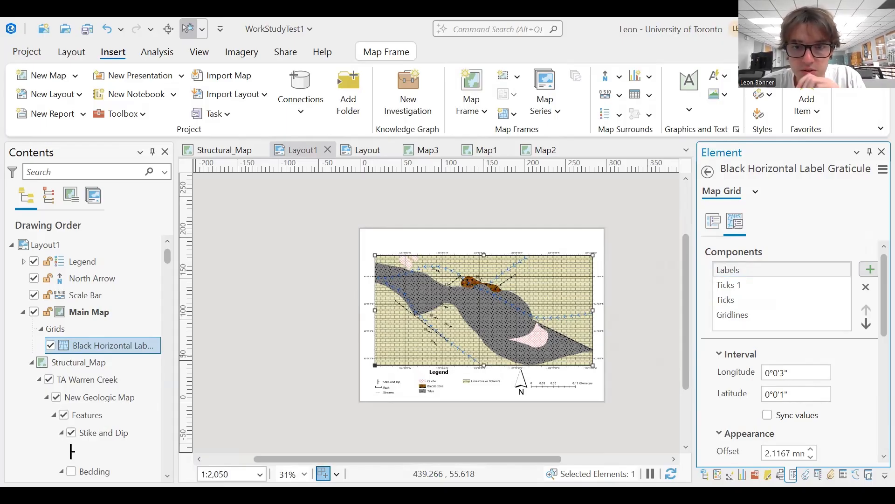
pyautogui.click(758, 289)
pyautogui.click(751, 299)
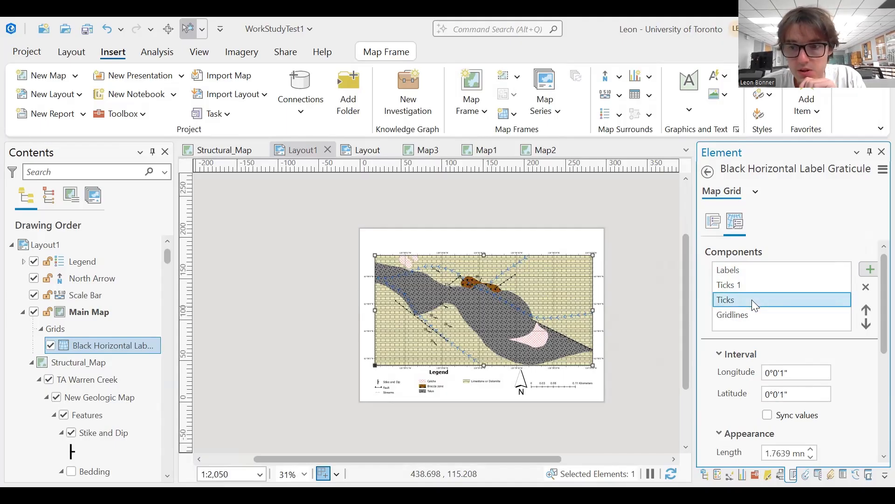
pyautogui.click(784, 373)
pyautogui.write('3')
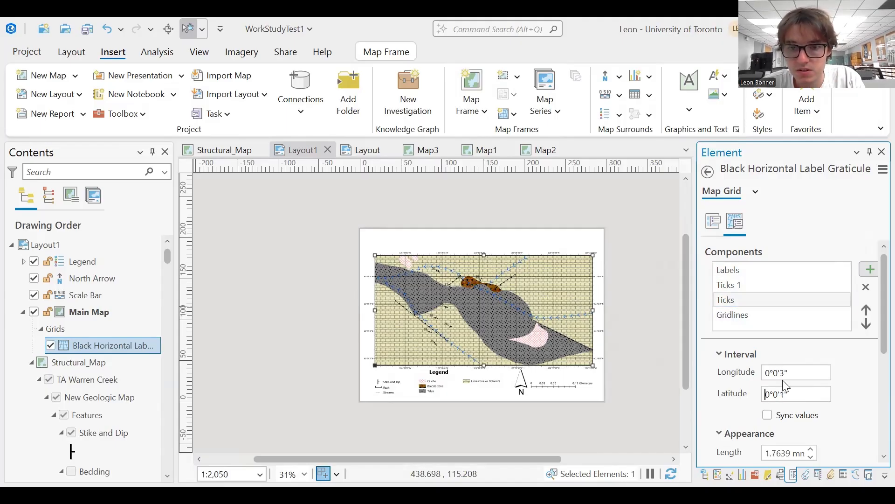
pyautogui.click(742, 286)
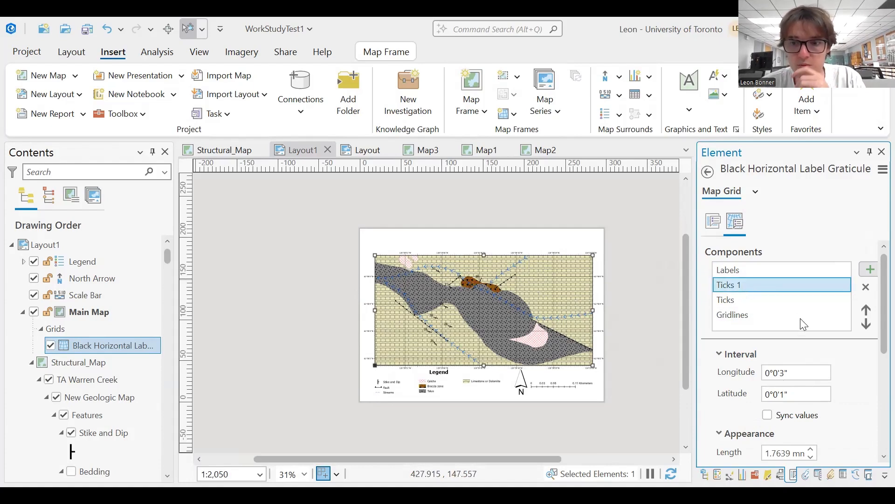
pyautogui.click(779, 301)
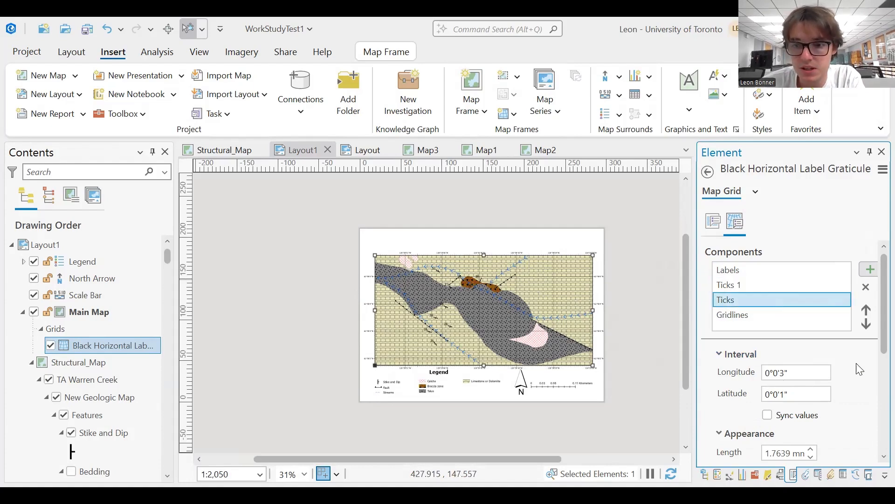
pyautogui.click(787, 286)
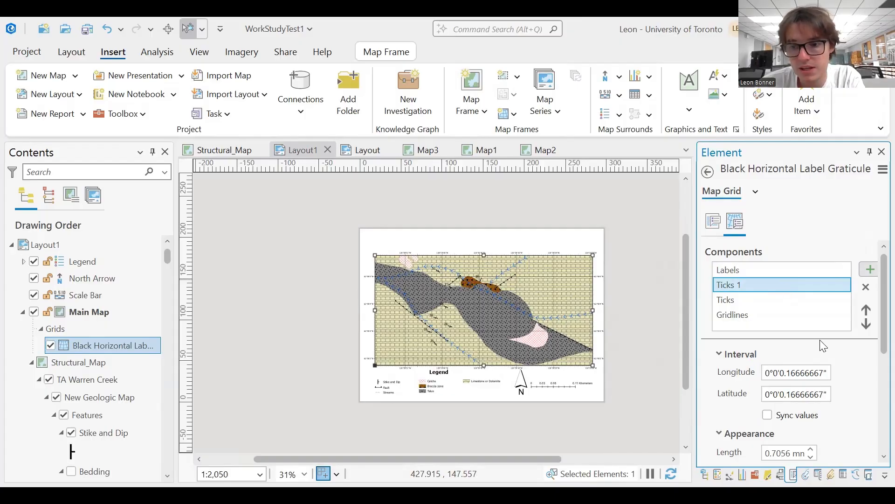
# - Clear the selection and inspect the spacing of the graticule's longitude labels along the map frame's upper edge and across the page
pyautogui.click(442, 263)
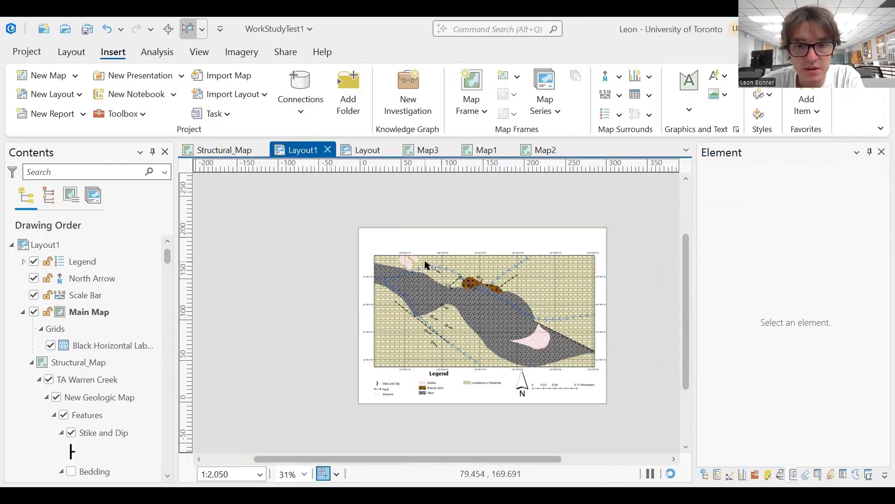
pyautogui.scroll(5, 442, 264)
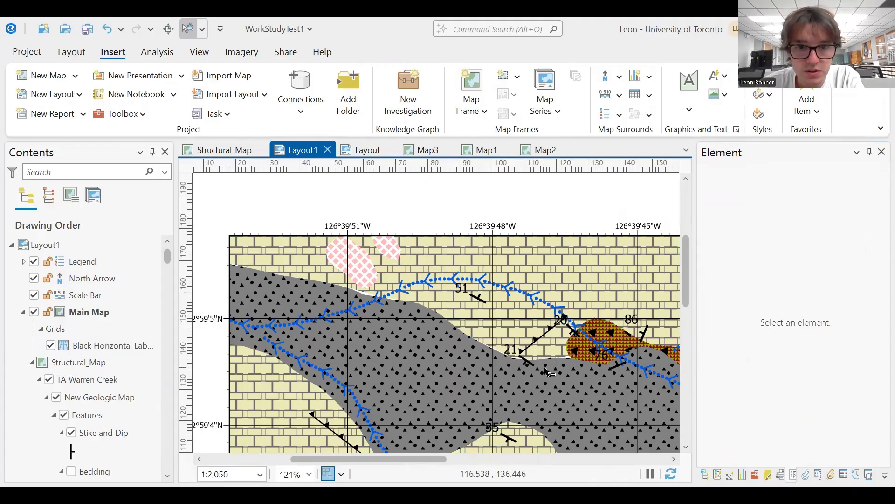
pyautogui.scroll(-4, 502, 364)
pyautogui.press('Down')
pyautogui.press('Down')
pyautogui.press('Down')
pyautogui.press('Down')
pyautogui.press('Down')
pyautogui.press('Down')
pyautogui.press('Down')
pyautogui.press('Down')
pyautogui.press('Down')
pyautogui.press('Right')
pyautogui.press('Right')
pyautogui.press('Right')
pyautogui.press('Right')
pyautogui.press('Right')
pyautogui.press('Right')
pyautogui.press('Right')
pyautogui.press('Right')
pyautogui.press('Right')
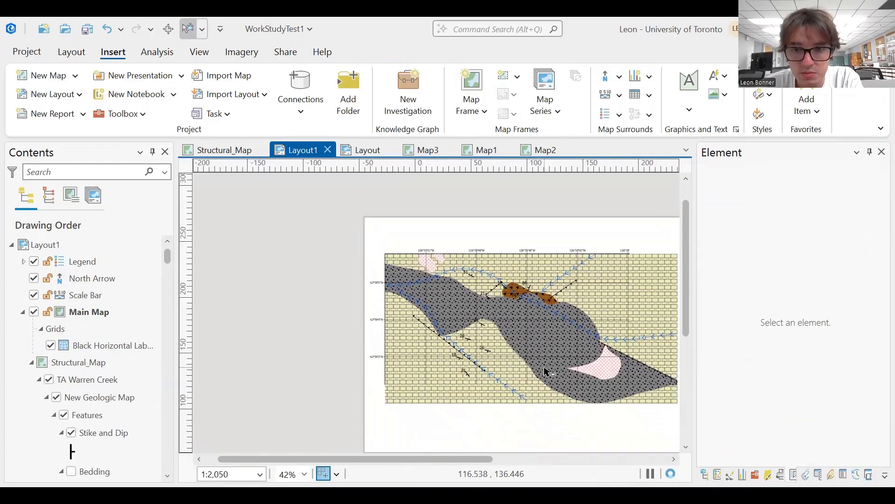
pyautogui.press('Right')
pyautogui.press('Right')
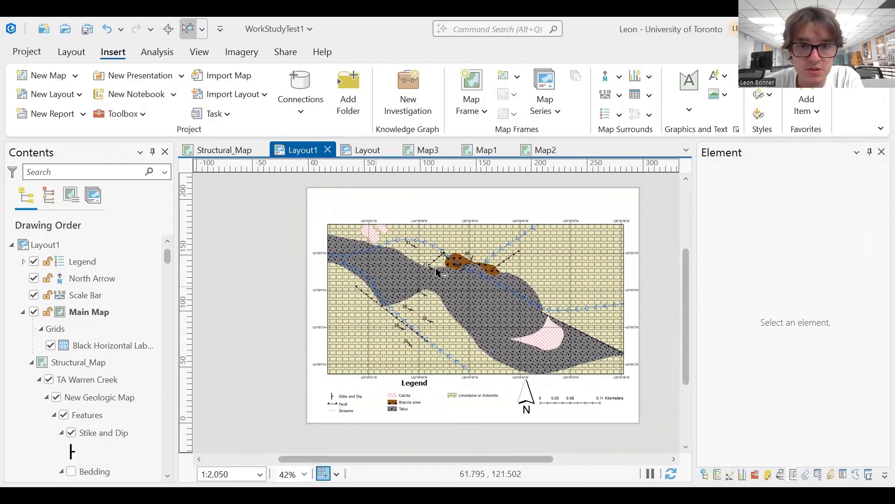
# - Examine the thickness of a vertical gridline near the breccia zone up close and review it against the whole map
pyautogui.scroll(2, 483, 277)
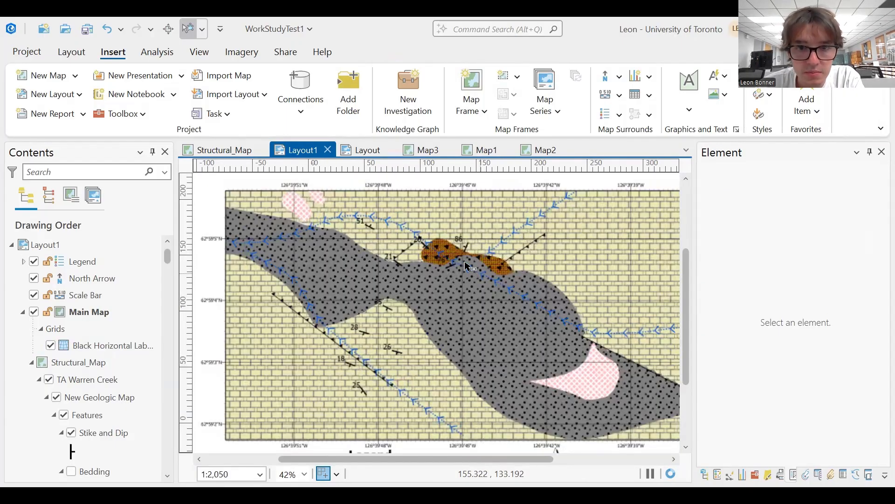
pyautogui.scroll(9, 467, 266)
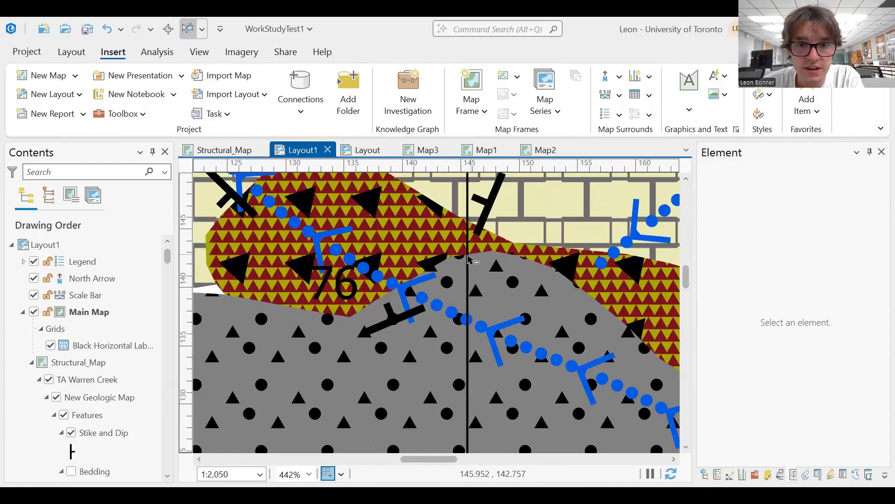
pyautogui.scroll(-10, 468, 260)
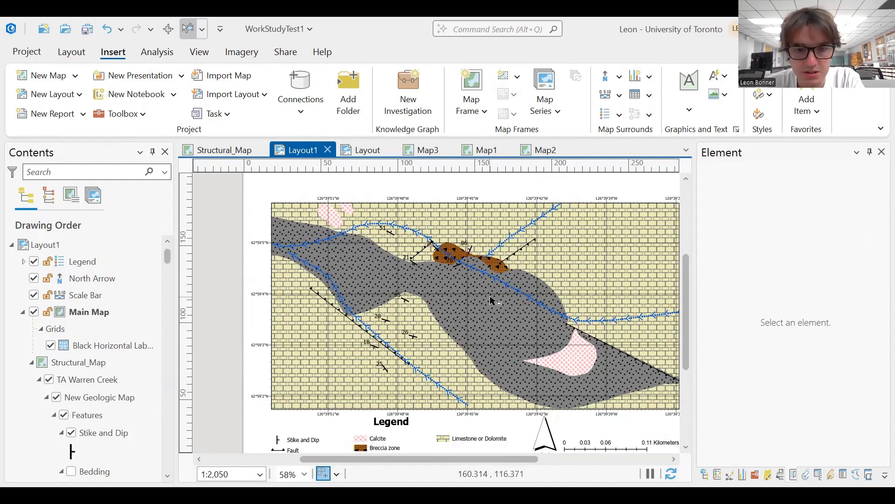
pyautogui.press('Right')
pyautogui.press('Right')
pyautogui.press('Right')
pyautogui.press('Right')
pyautogui.press('Right')
pyautogui.press('Down')
pyautogui.press('Down')
pyautogui.press('Down')
pyautogui.press('Left')
pyautogui.press('Up')
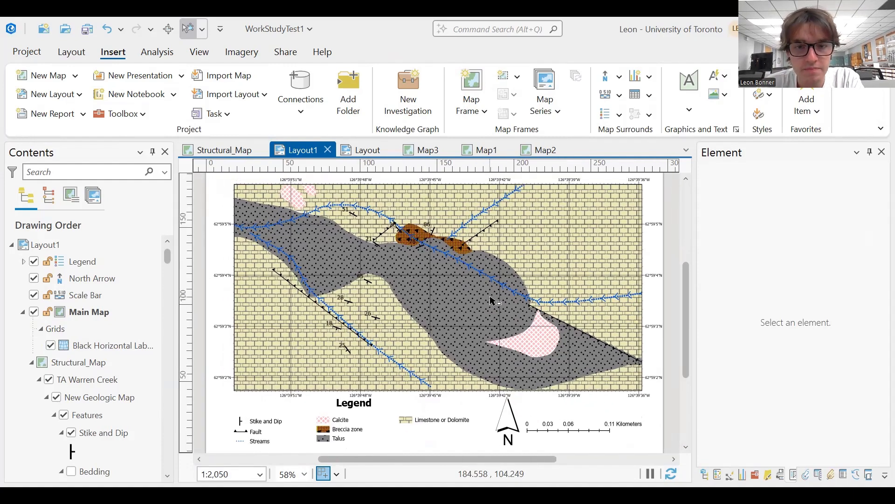
pyautogui.scroll(-1, 490, 301)
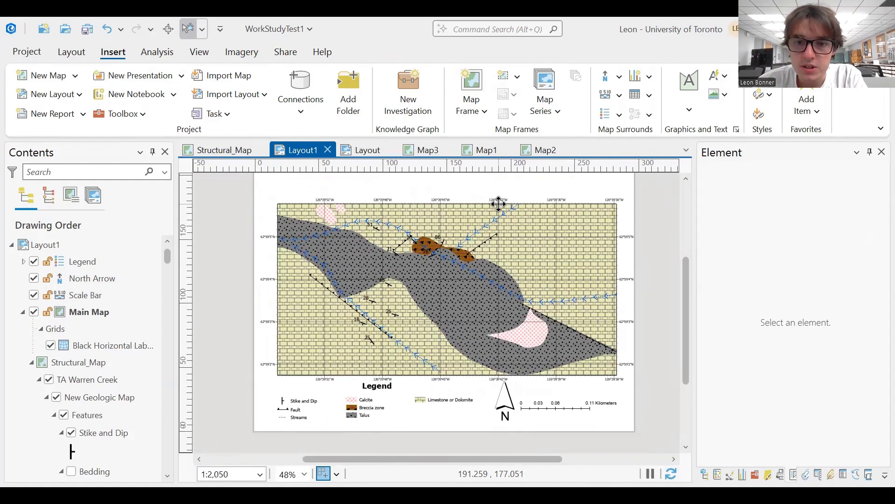
# - Set the line width of the graticule's Gridlines symbol to 1 pt
pyautogui.click(498, 208)
pyautogui.click(113, 345)
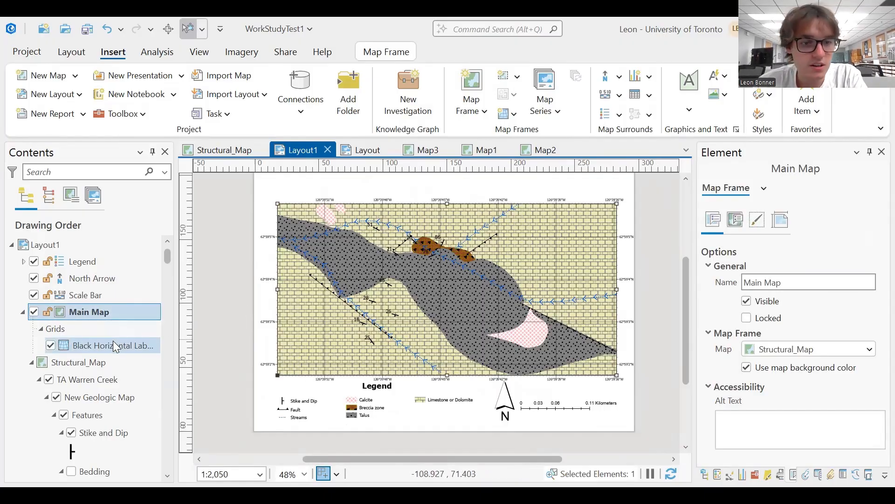
pyautogui.click(734, 316)
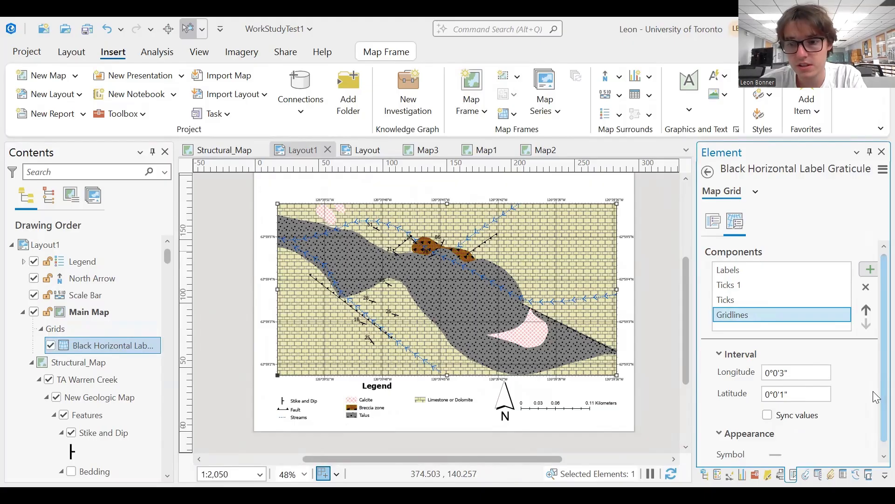
pyautogui.scroll(-1, 873, 394)
pyautogui.click(776, 447)
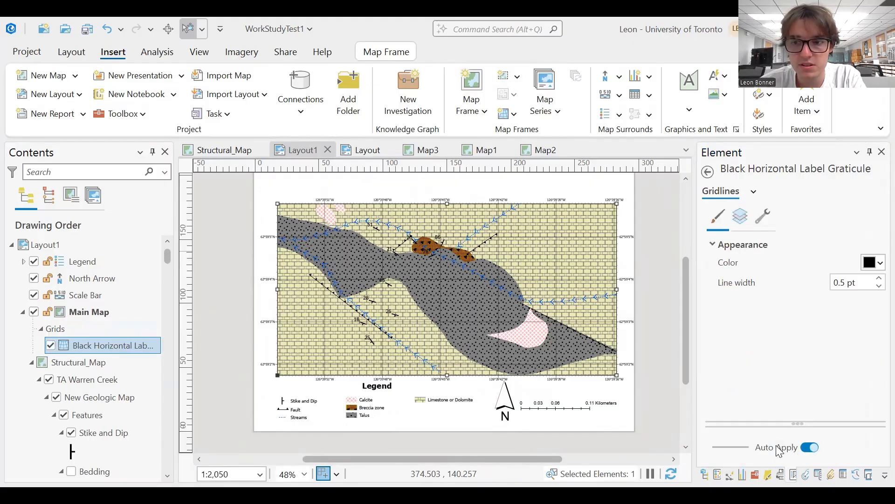
pyautogui.click(878, 279)
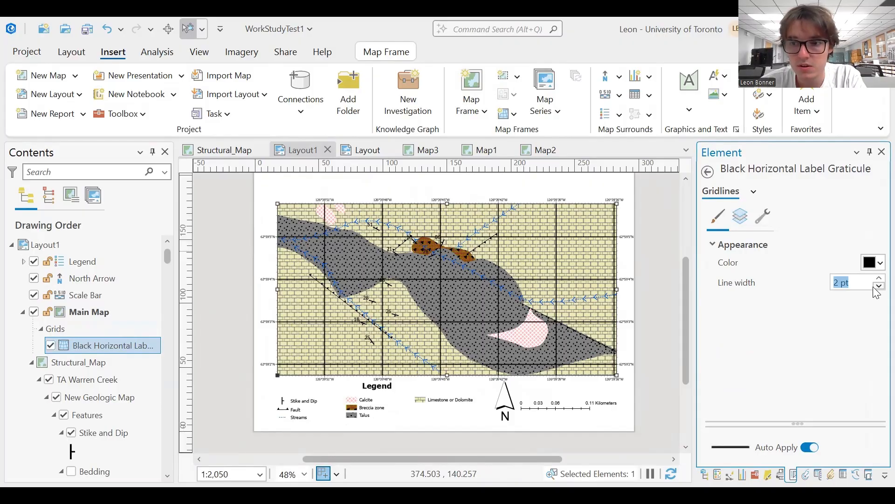
pyautogui.click(878, 278)
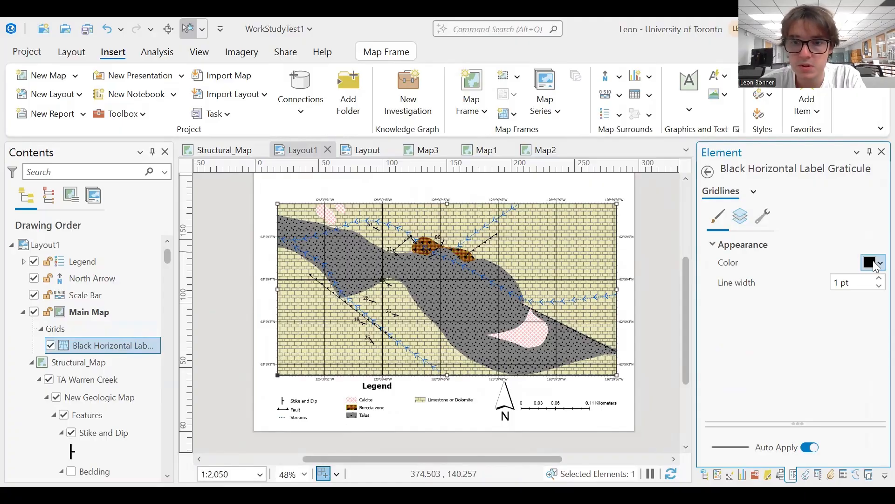
# - Try white as the gridline color and restore black
pyautogui.click(875, 264)
pyautogui.click(720, 312)
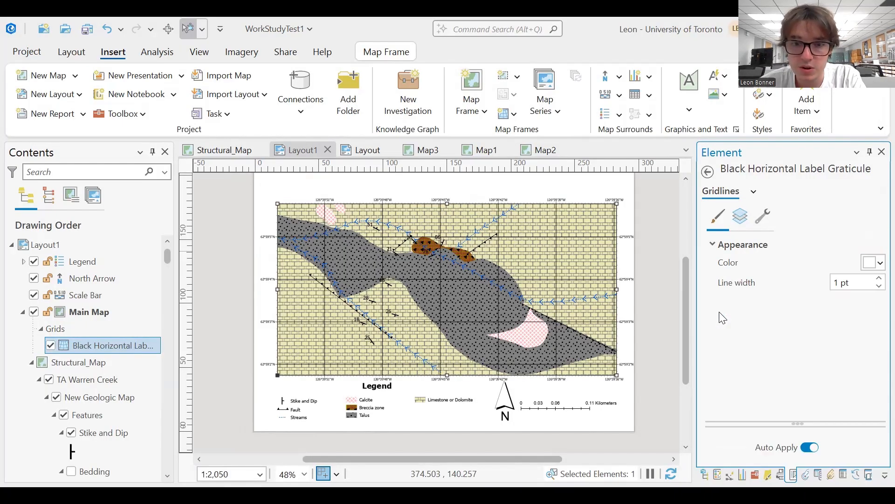
pyautogui.click(874, 267)
pyautogui.click(720, 444)
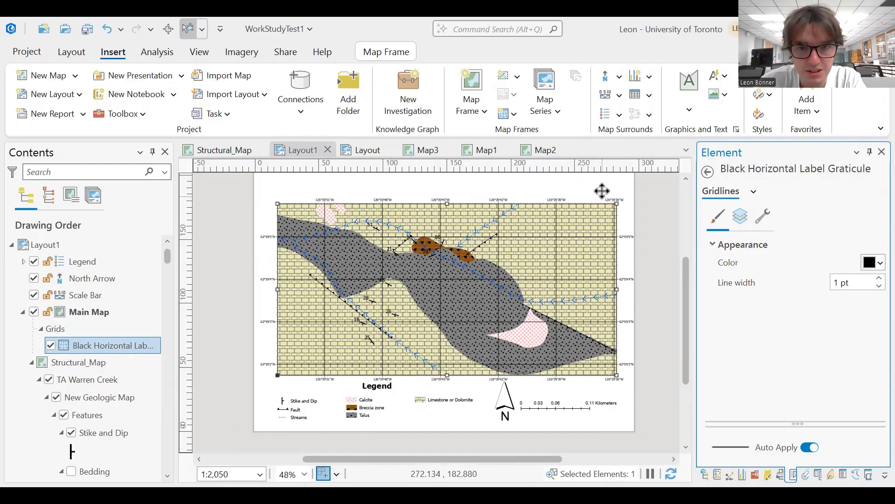
# - Move the north arrow and the scale bar slightly lower beneath the map frame, leaving nothing selected
pyautogui.scroll(-1, 484, 325)
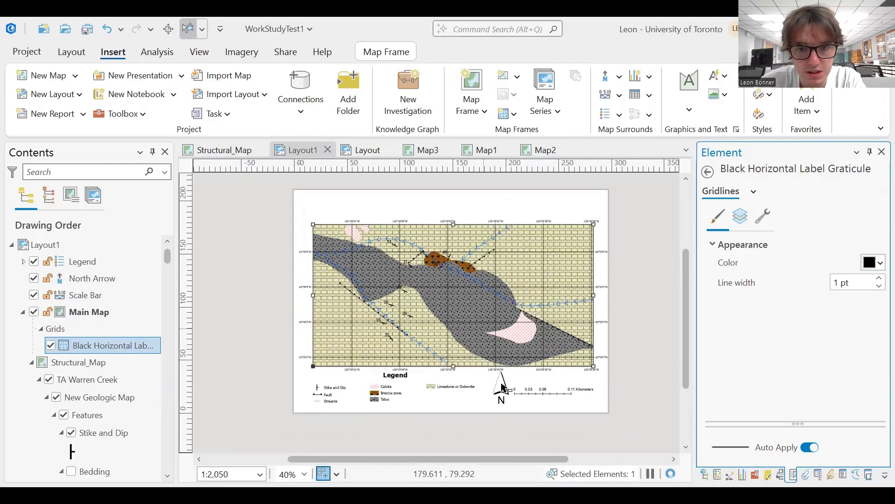
pyautogui.click(503, 388)
pyautogui.click(591, 404)
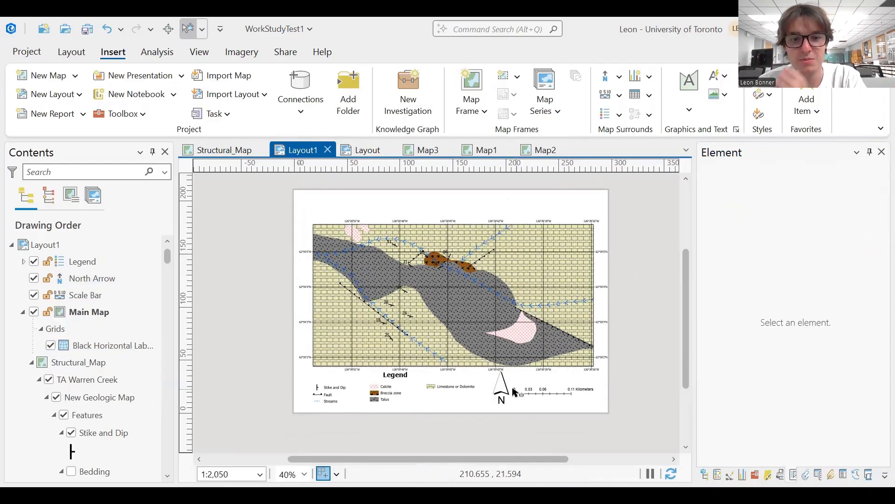
pyautogui.scroll(1, 511, 389)
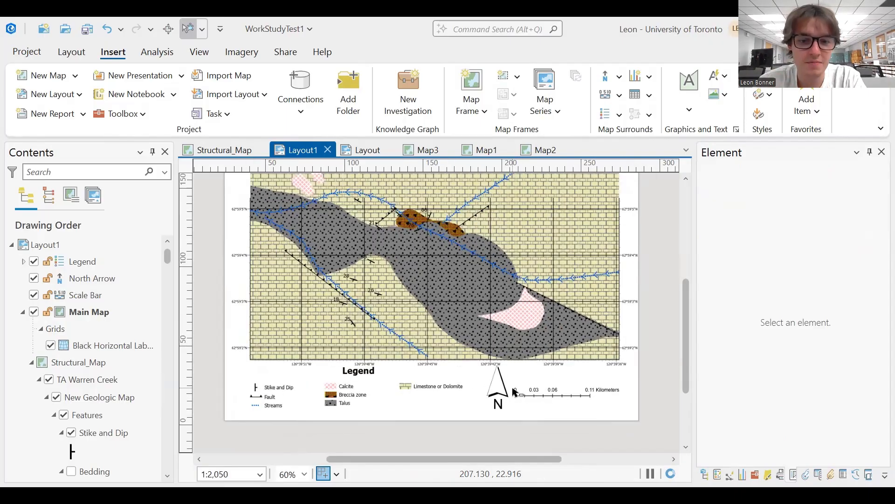
pyautogui.scroll(-1, 515, 392)
pyautogui.click(501, 386)
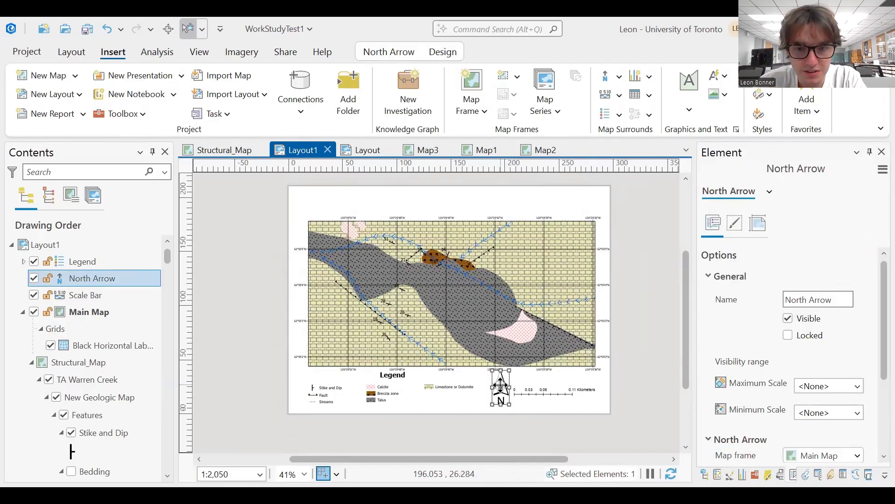
pyautogui.moveTo(500, 386); pyautogui.dragTo(558, 405)
pyautogui.click(546, 393)
pyautogui.click(588, 428)
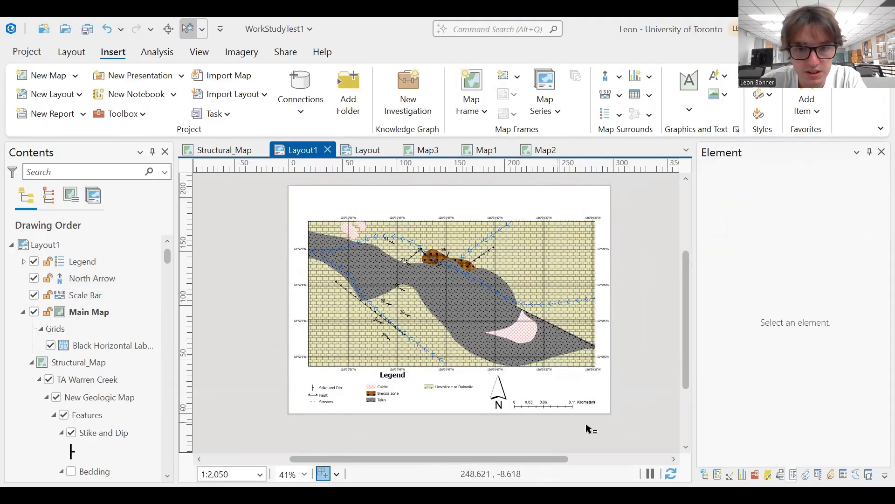
# - Shift the legend slightly down, away from the graticule labels beneath the map frame, and clear the selection
pyautogui.click(391, 381)
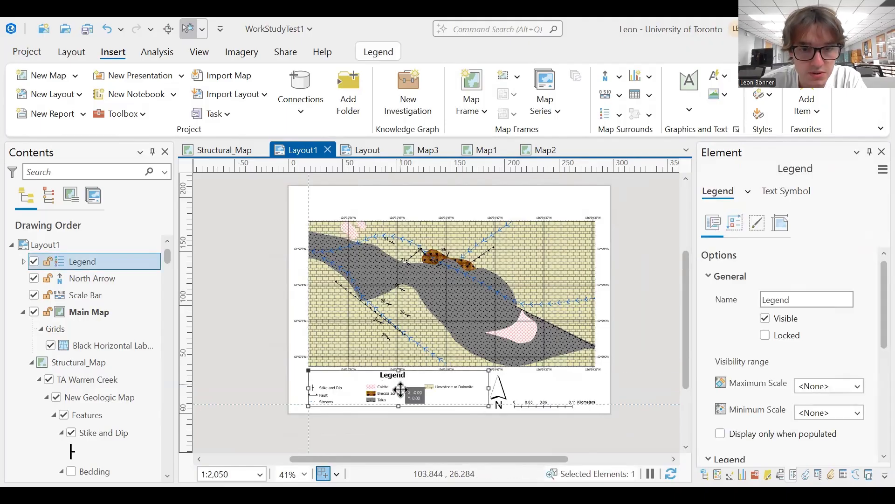
pyautogui.moveTo(400, 390); pyautogui.dragTo(401, 395)
pyautogui.click(425, 434)
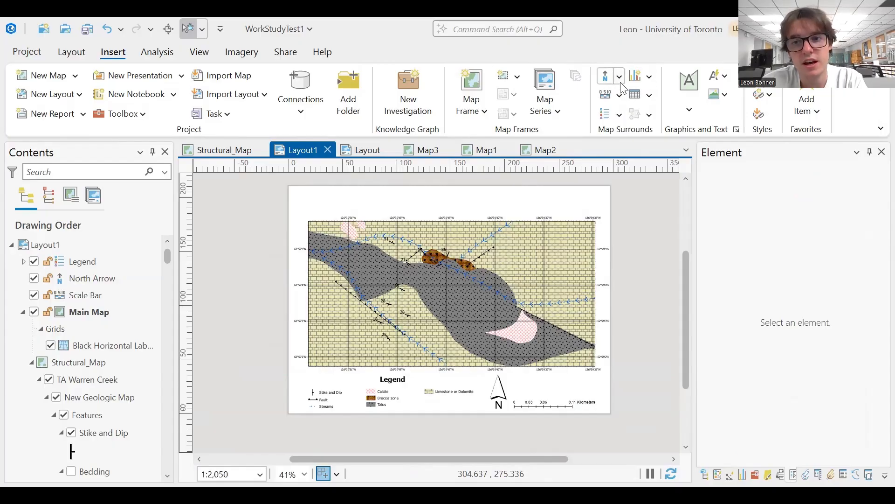
# - Insert a rectangular text box about 287 by 19 mm across the page above the map frame
pyautogui.click(689, 112)
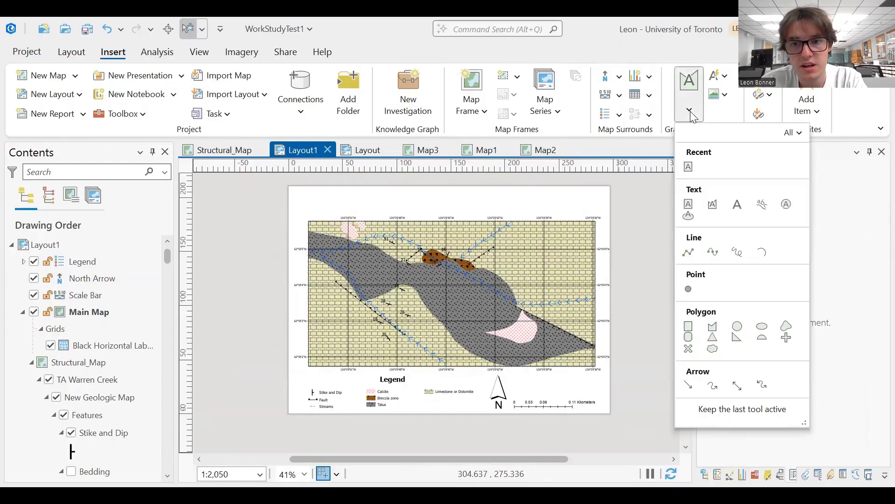
pyautogui.click(688, 164)
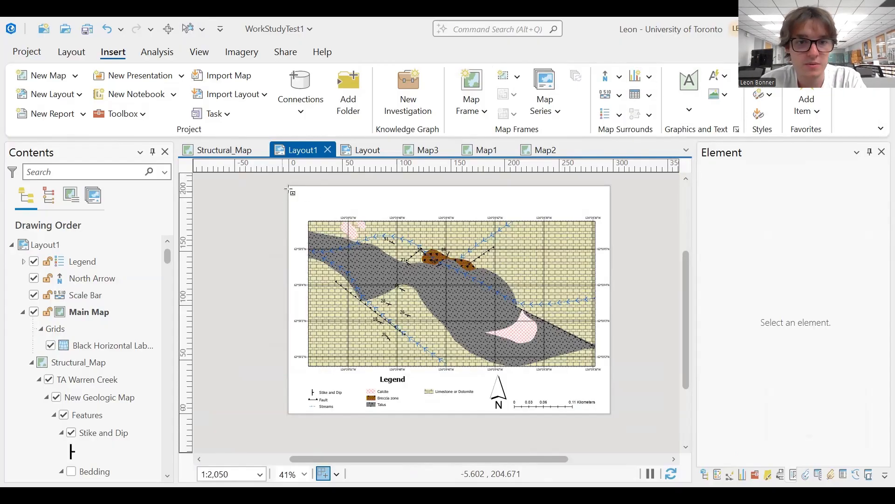
pyautogui.moveTo(294, 189); pyautogui.dragTo(605, 208)
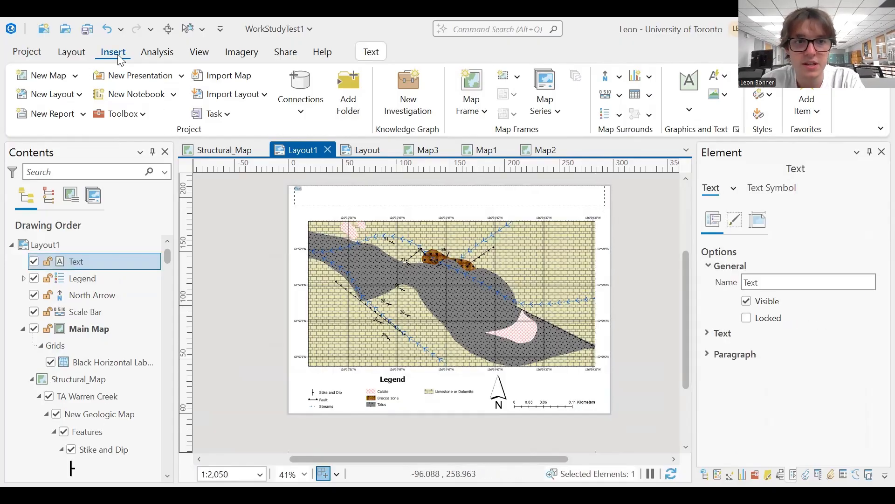
# - Replace the new text box's placeholder with "Geologic Map for Warren Creek in Northwest Territories"
pyautogui.click(693, 108)
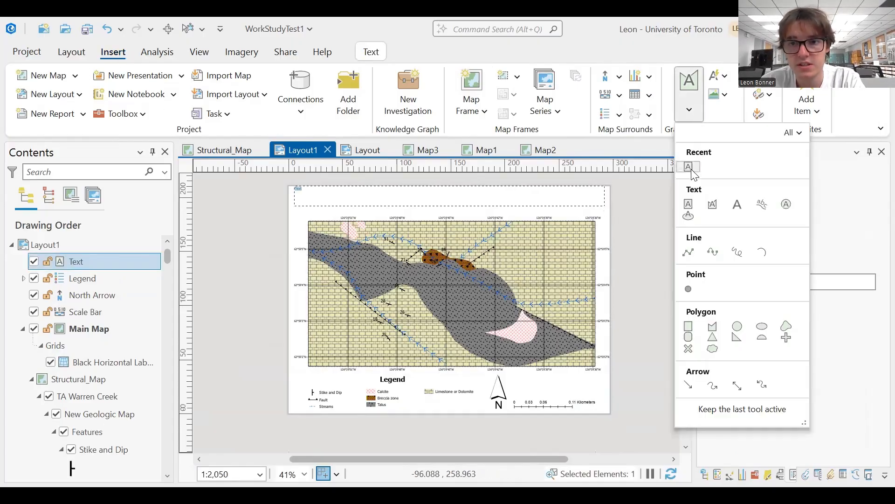
pyautogui.click(856, 219)
pyautogui.click(724, 337)
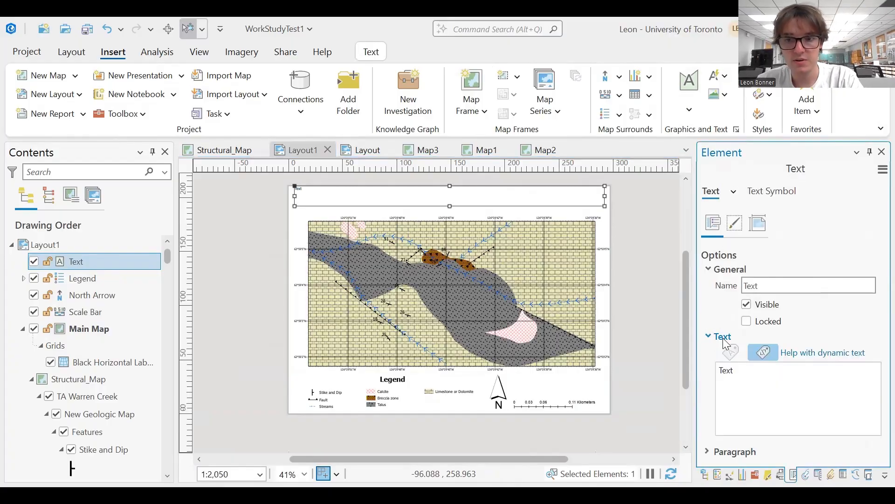
pyautogui.doubleClick(745, 375)
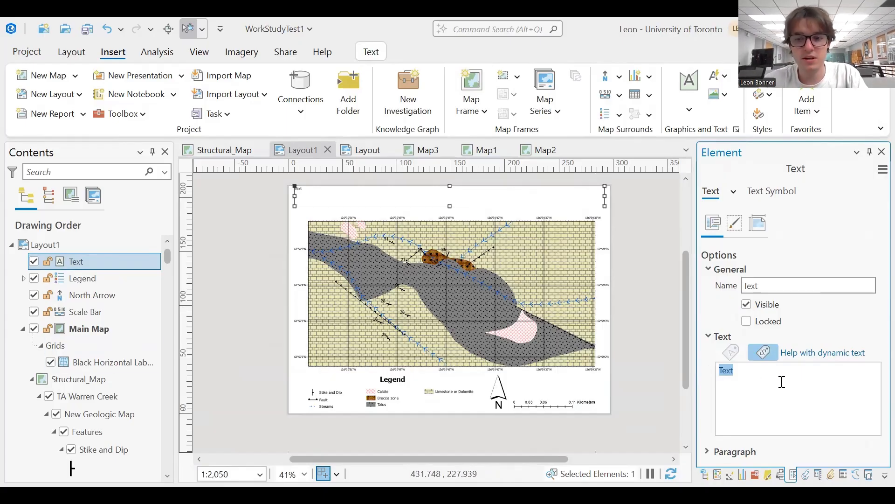
pyautogui.write('Geologic Map for Warren Creek in Northwest Territories')
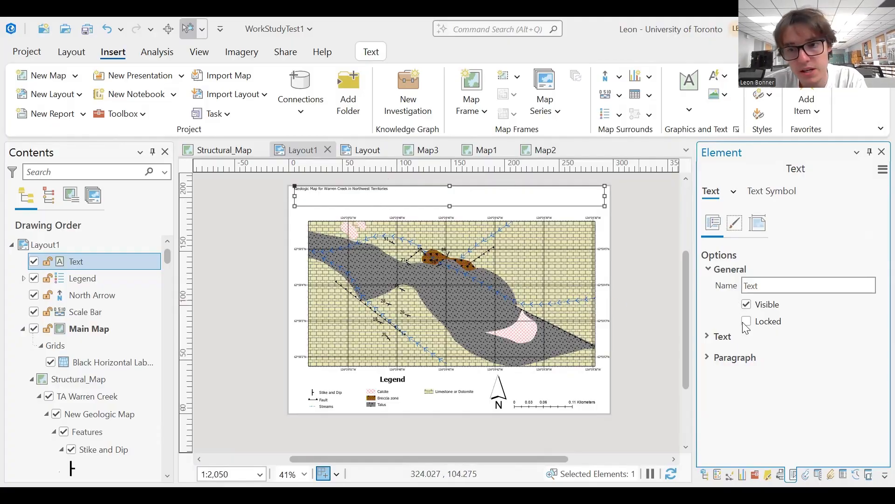
# - Enlarge the title text to 24 pt and clear the selection
pyautogui.click(372, 51)
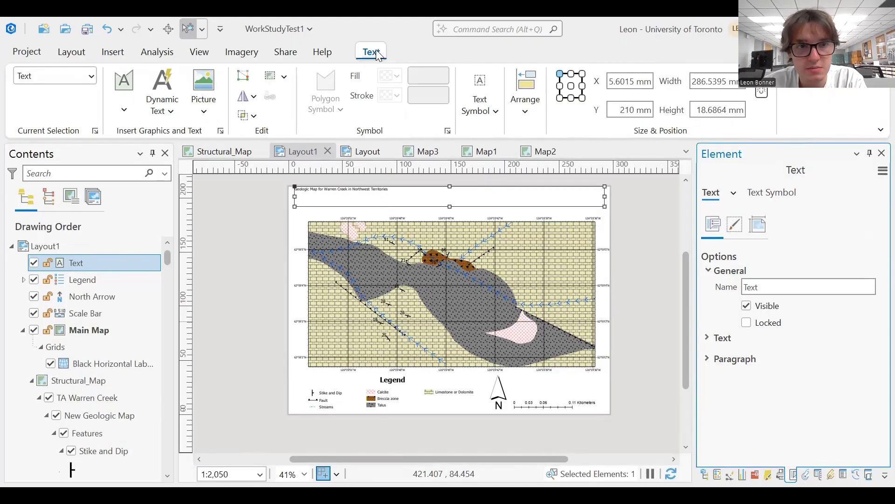
pyautogui.click(487, 114)
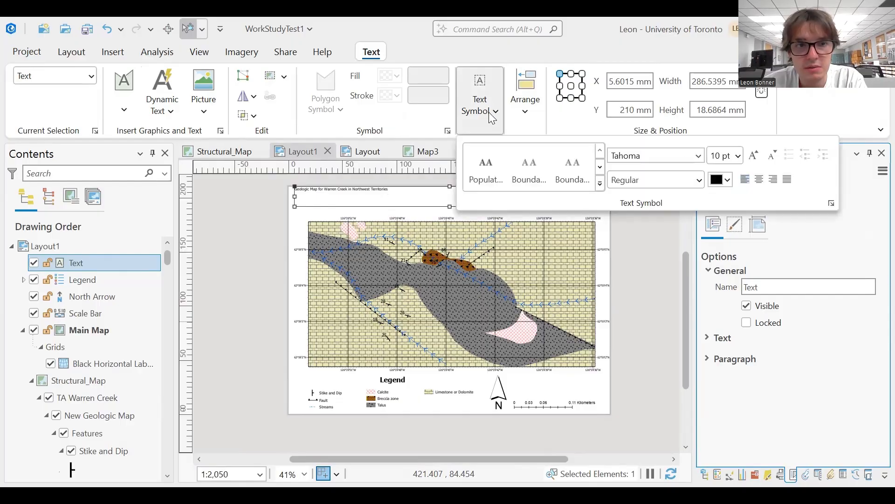
pyautogui.click(758, 157)
pyautogui.click(758, 157)
pyautogui.click(758, 157)
pyautogui.click(759, 157)
pyautogui.click(758, 157)
pyautogui.click(758, 157)
pyautogui.click(759, 157)
pyautogui.click(758, 157)
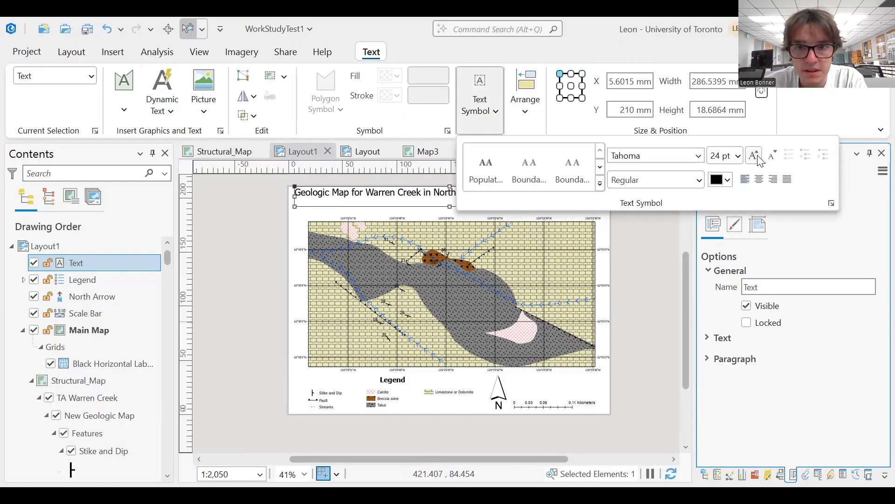
pyautogui.click(254, 309)
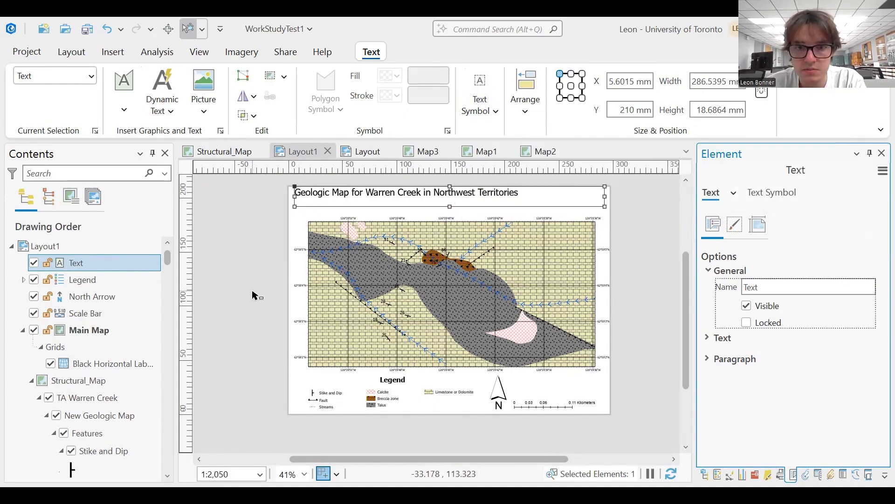
pyautogui.click(627, 336)
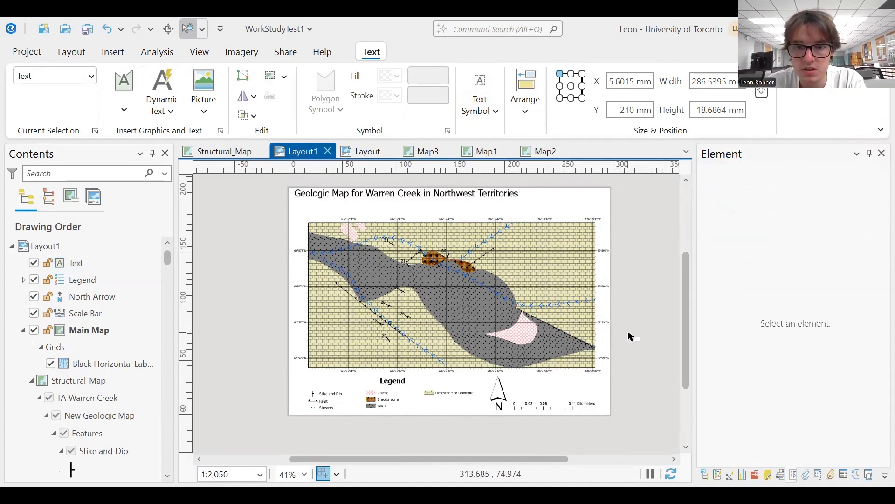
# - Reselect the title above the map and raise its font size to 28 pt
pyautogui.moveTo(676, 305); pyautogui.dragTo(609, 349)
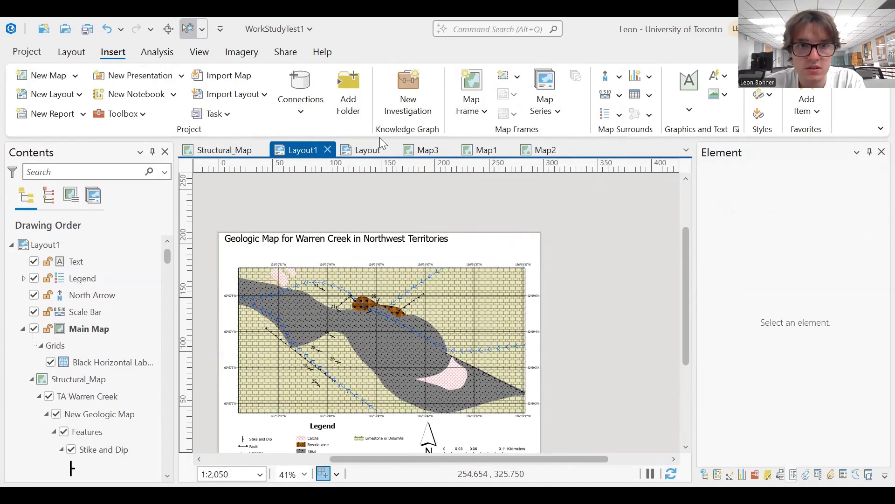
pyautogui.click(330, 239)
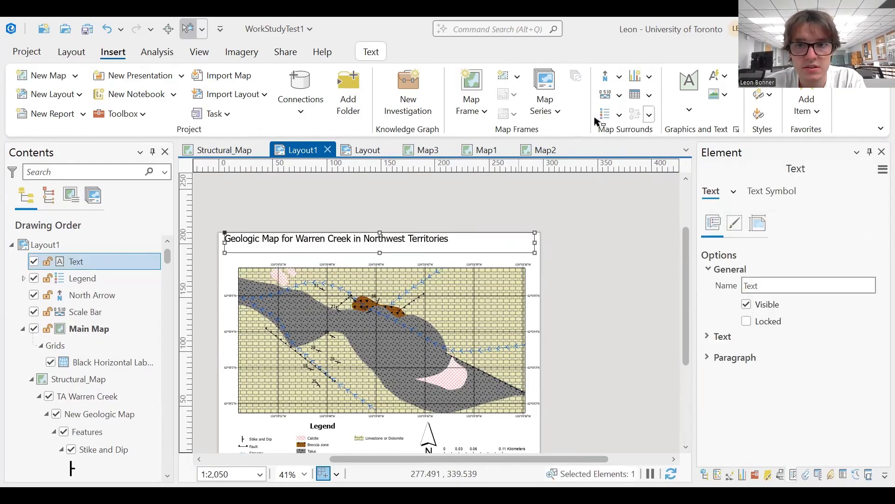
pyautogui.click(371, 52)
pyautogui.click(526, 105)
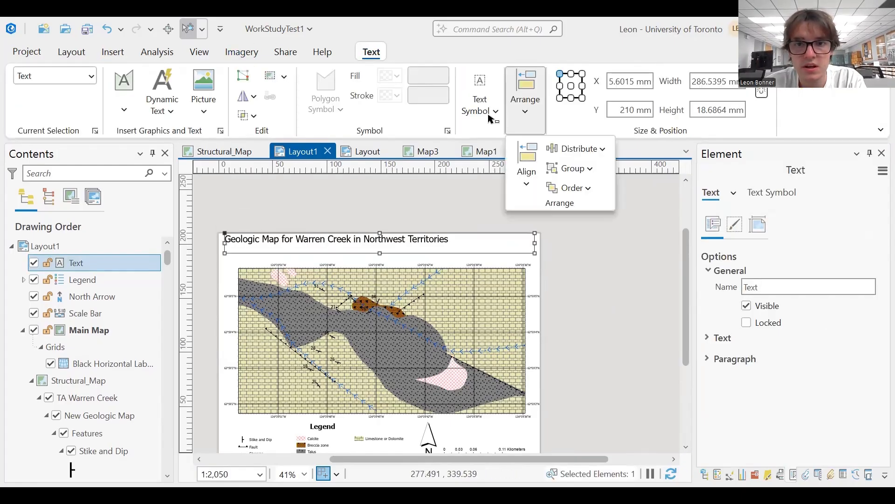
pyautogui.click(490, 116)
pyautogui.click(753, 155)
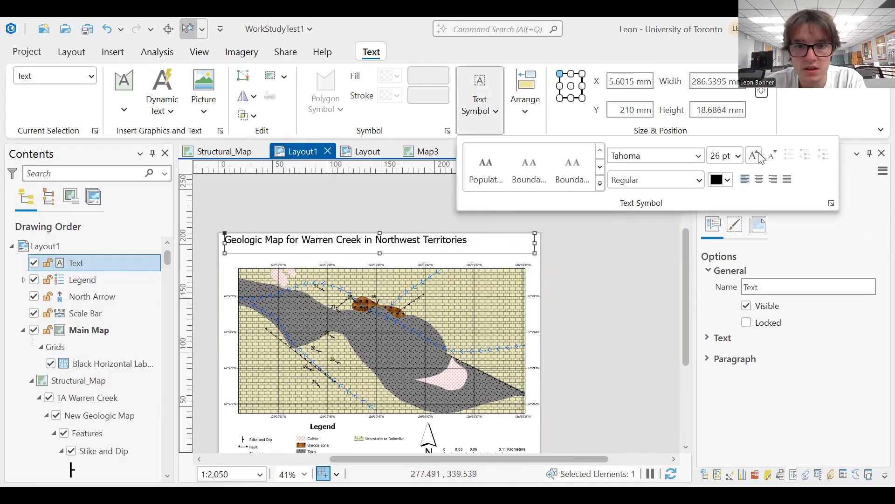
pyautogui.click(754, 155)
pyautogui.click(754, 156)
pyautogui.click(754, 156)
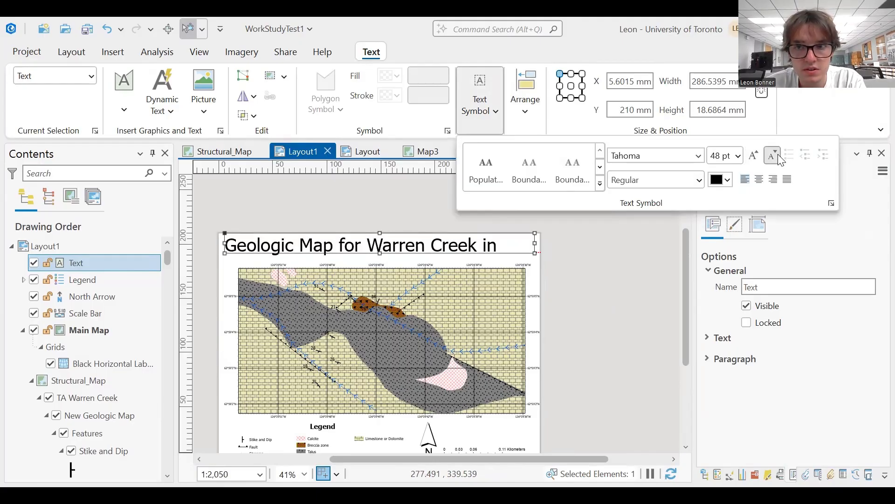
pyautogui.click(774, 156)
pyautogui.click(774, 156)
pyautogui.click(774, 156)
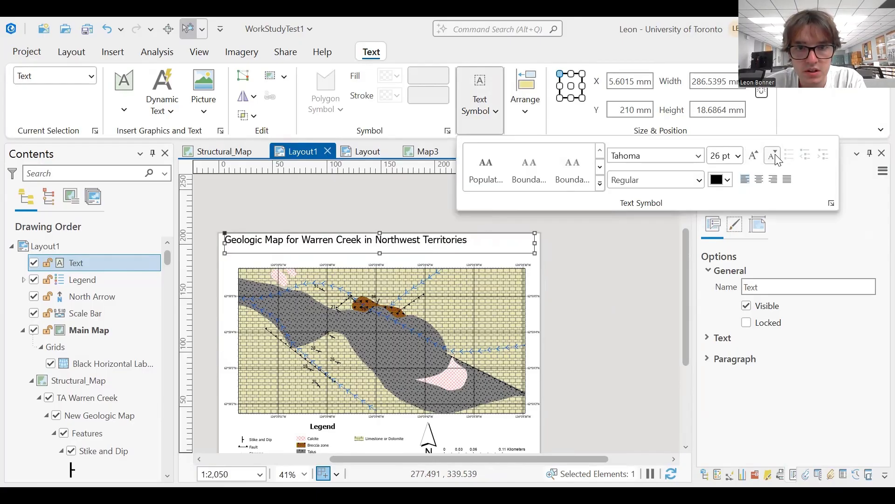
pyautogui.click(754, 155)
# - Try centre alignment on the title text and restore left alignment
pyautogui.click(759, 179)
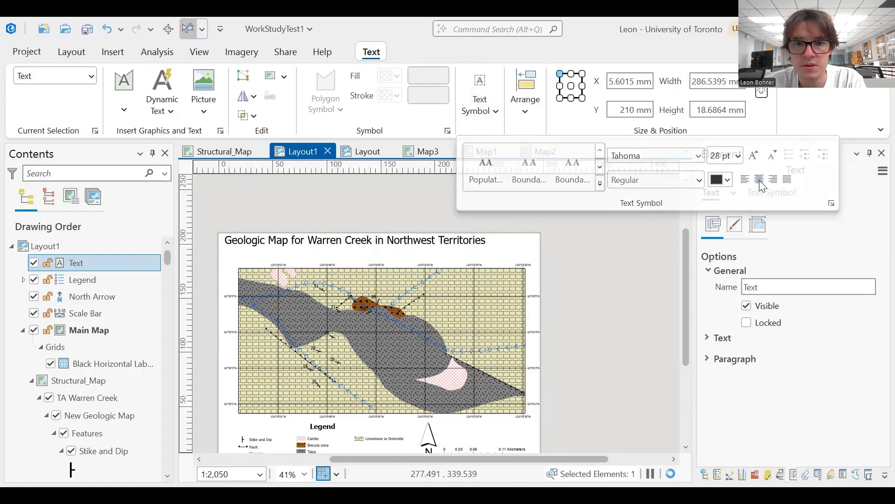
pyautogui.click(496, 110)
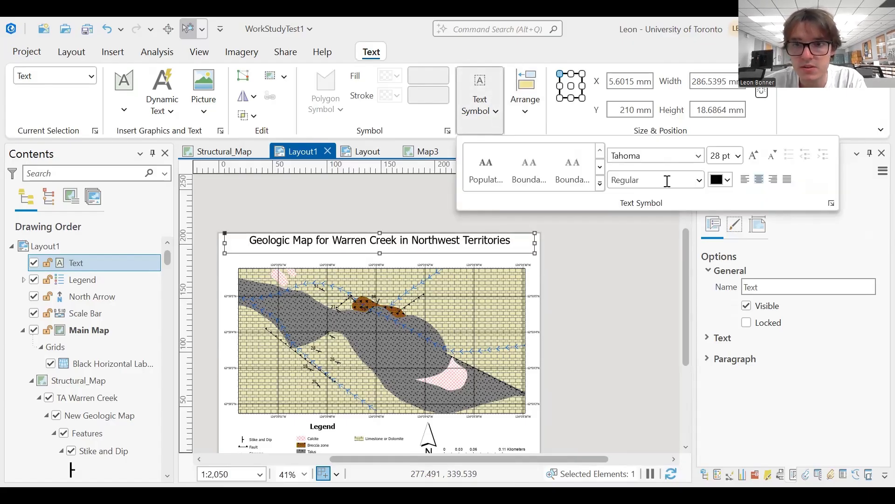
pyautogui.click(745, 180)
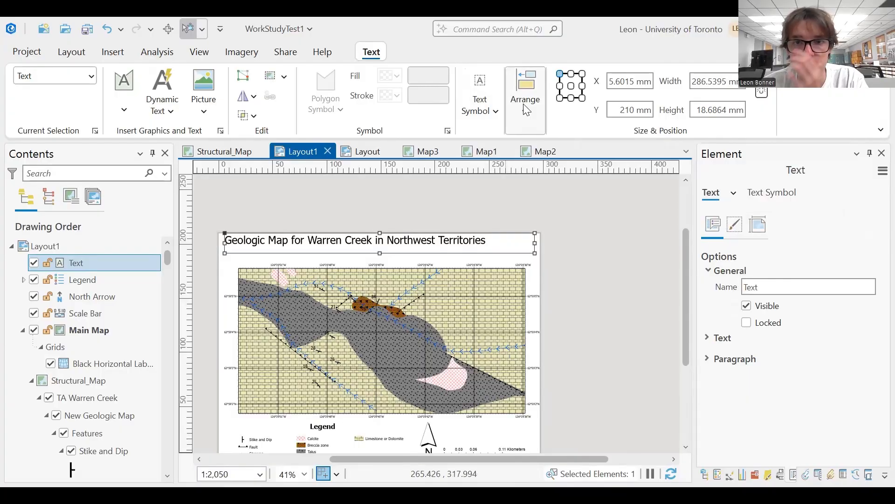
# - Try the MingLiU_HKSCS-ExtB font on the title and settle on Bell MT
pyautogui.click(483, 112)
pyautogui.click(699, 159)
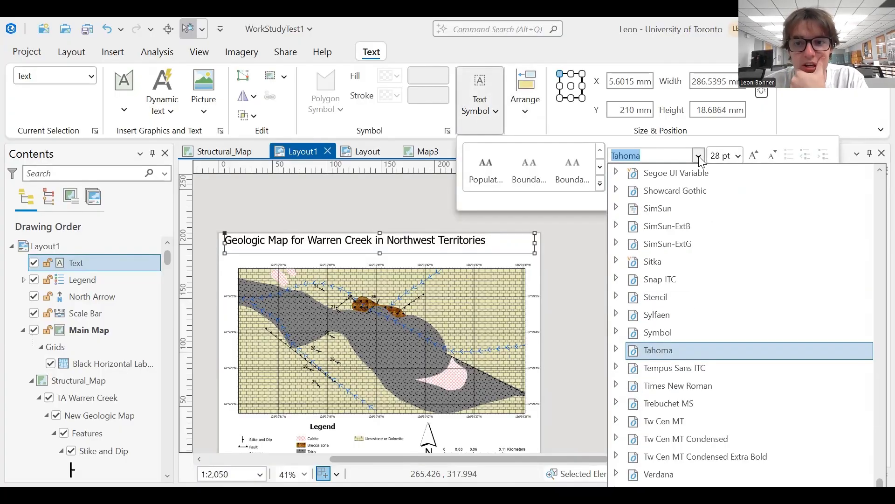
pyautogui.scroll(-3, 738, 348)
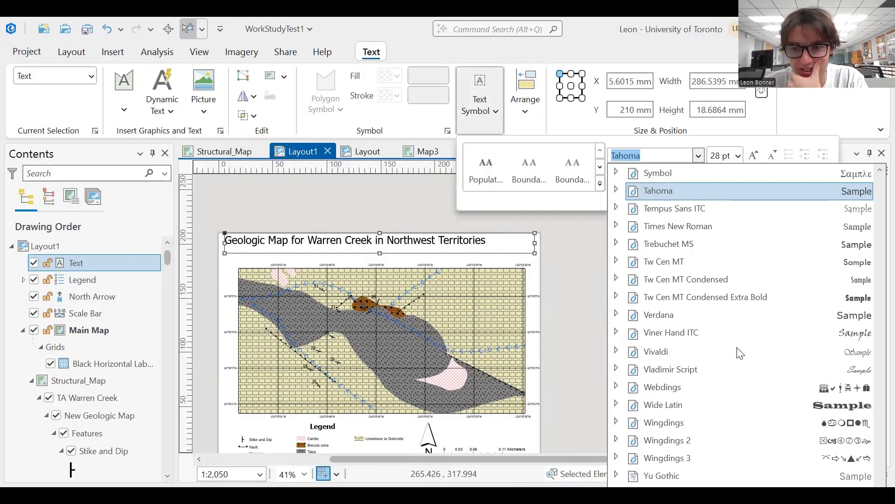
pyautogui.scroll(20, 741, 353)
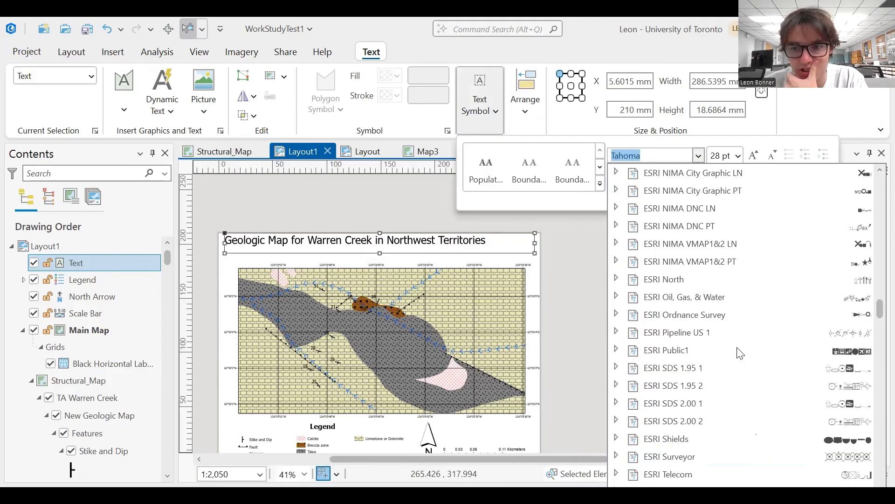
pyautogui.scroll(-20, 741, 353)
pyautogui.scroll(-4, 741, 353)
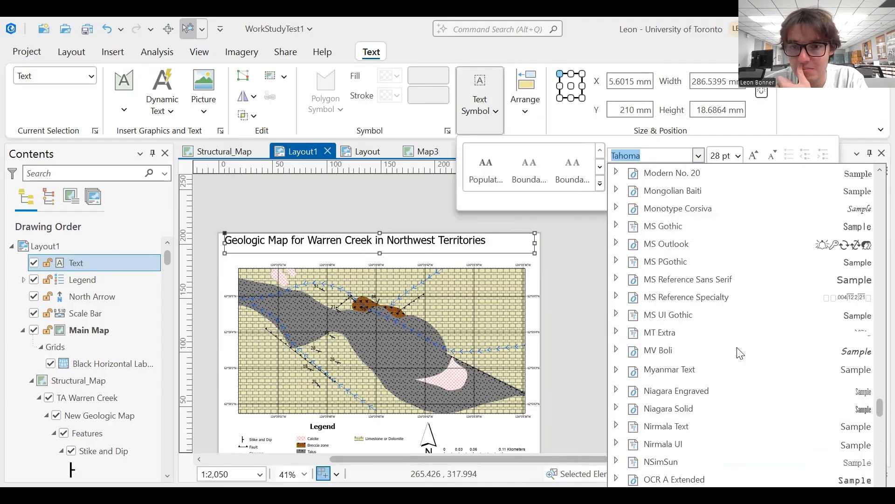
pyautogui.scroll(2, 741, 353)
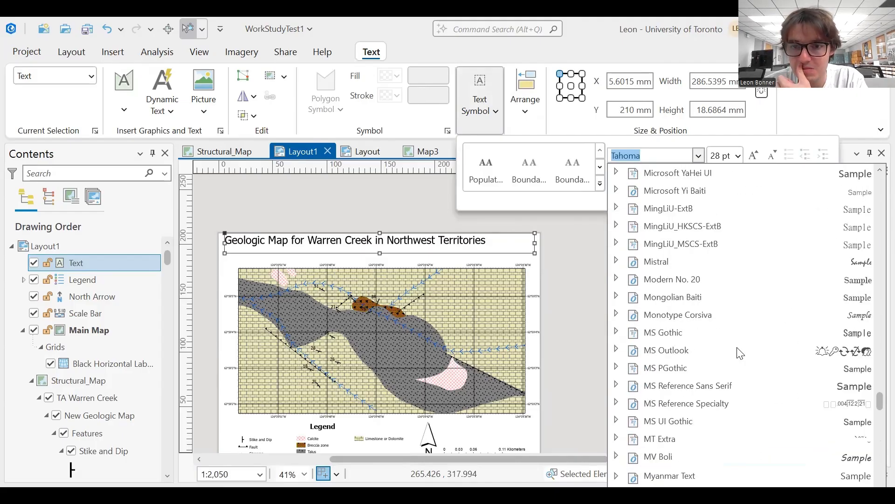
pyautogui.click(740, 227)
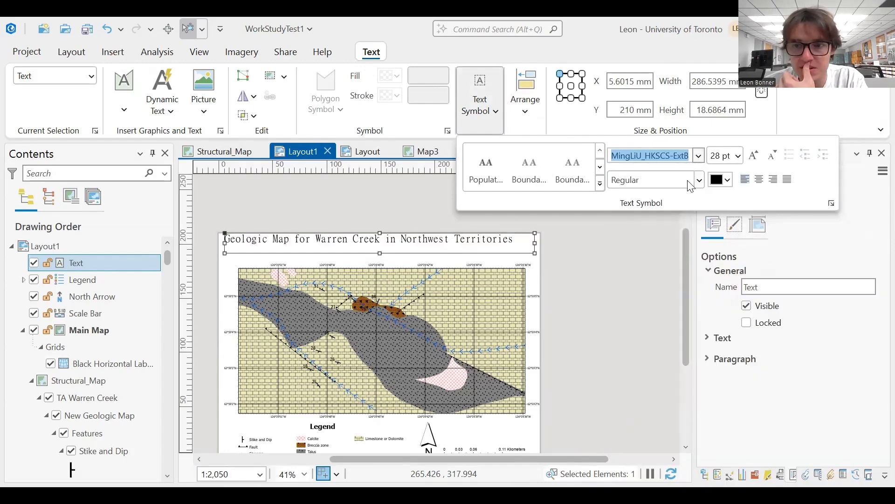
pyautogui.click(698, 156)
pyautogui.click(732, 230)
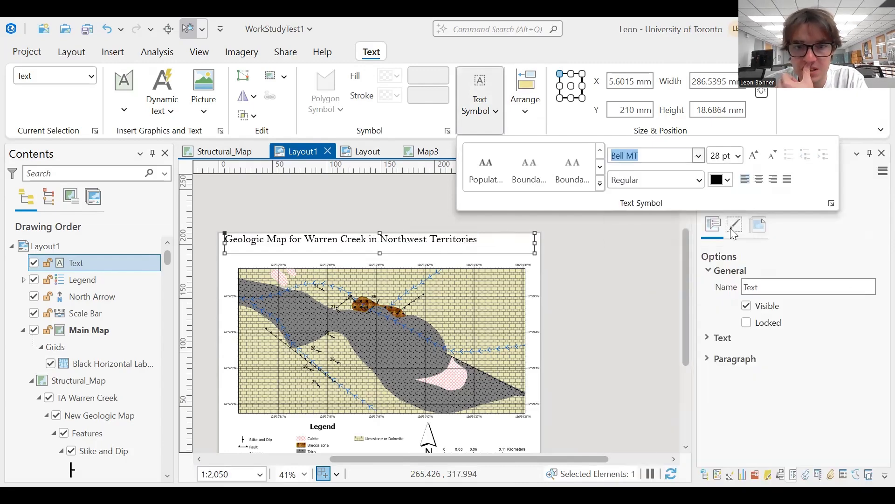
# - Try a larger font size for the title, return it to 28 pt and leave nothing selected
pyautogui.click(754, 158)
pyautogui.click(754, 158)
pyautogui.click(772, 155)
pyautogui.click(773, 156)
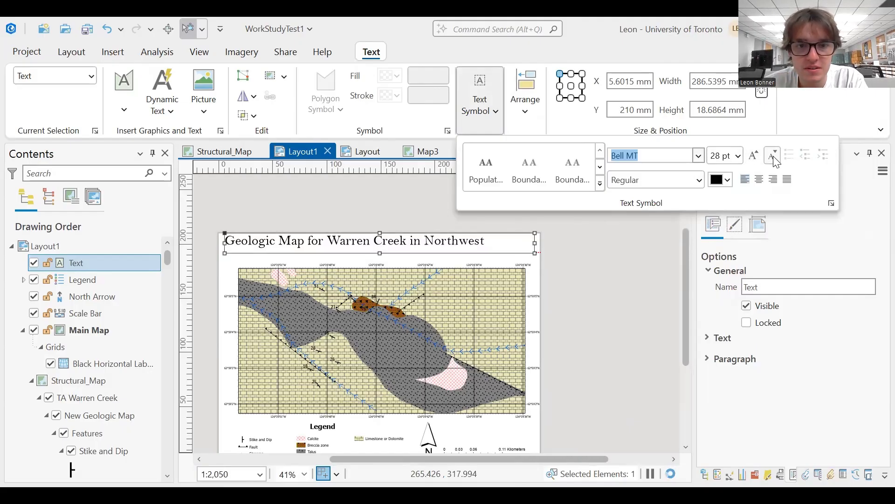
pyautogui.click(580, 294)
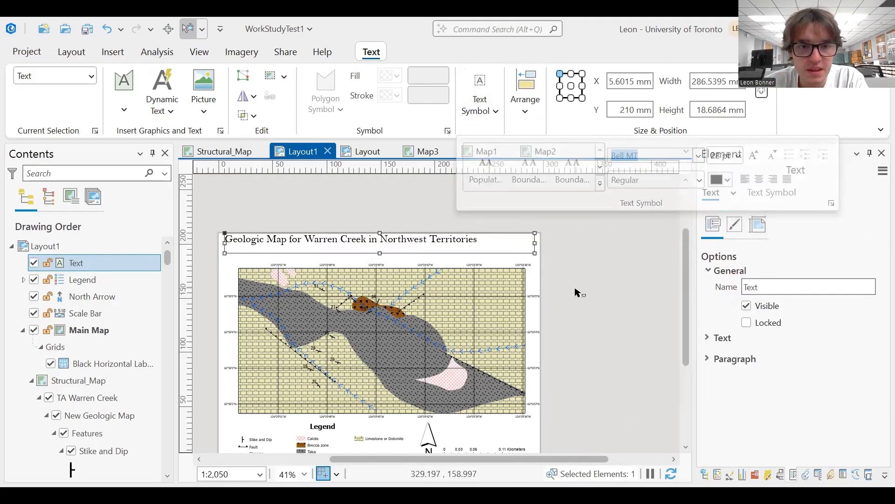
pyautogui.click(541, 273)
pyautogui.click(378, 240)
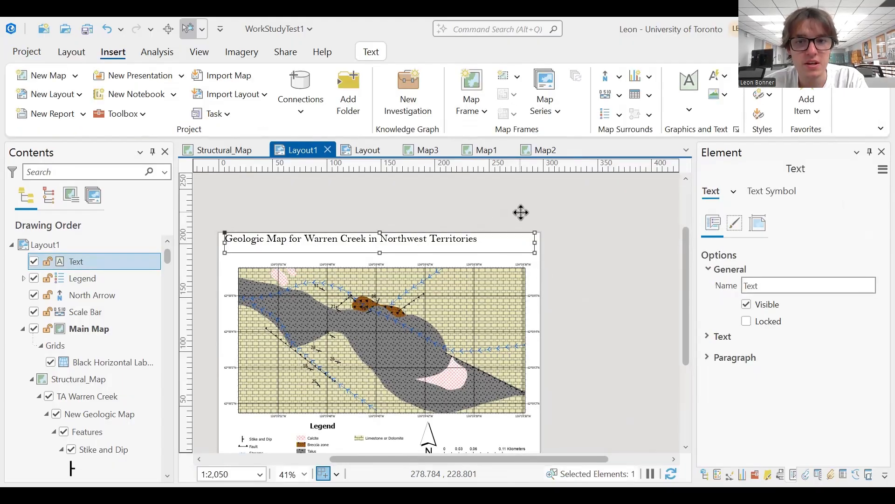
pyautogui.click(523, 209)
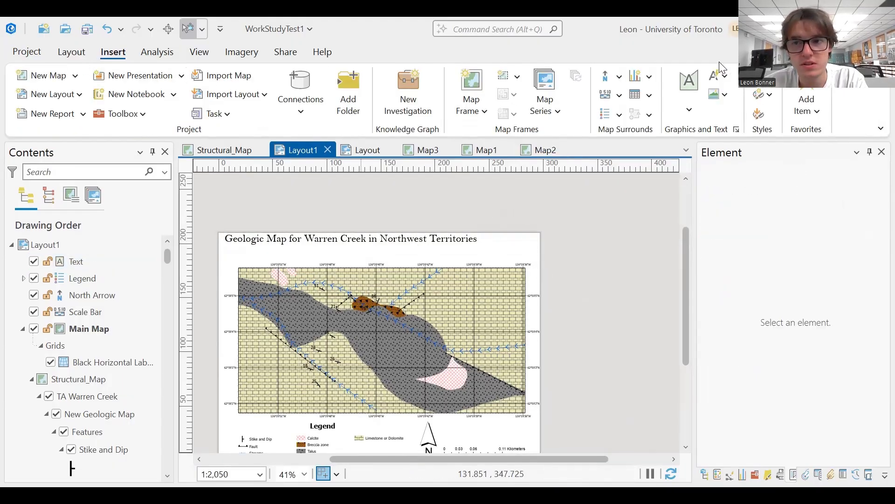
# - Add a rectangle text below the title reading "Digitized Geologic Map created in 1962 by Redstone Mines Limited using ArcGIS Pro Software"
pyautogui.click(690, 111)
pyautogui.click(688, 168)
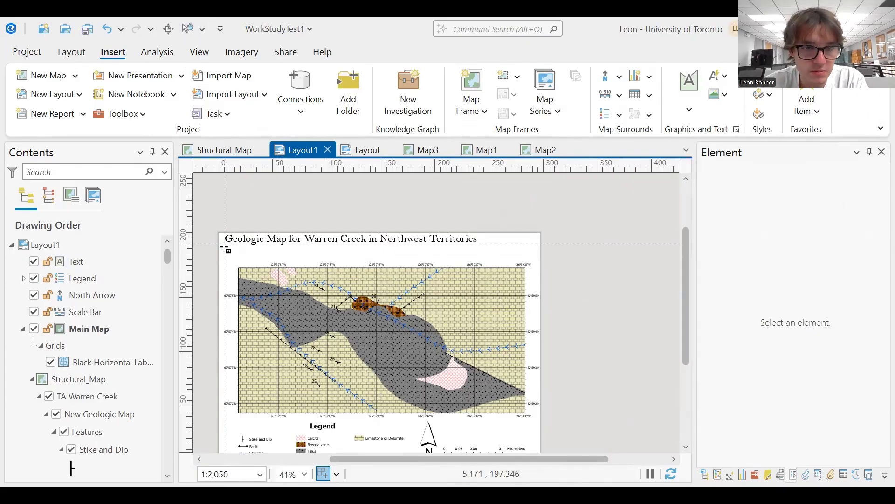
pyautogui.moveTo(225, 244)
pyautogui.mouseDown()
pyautogui.moveTo(334, 268)
pyautogui.moveTo(536, 258)
pyautogui.mouseUp()
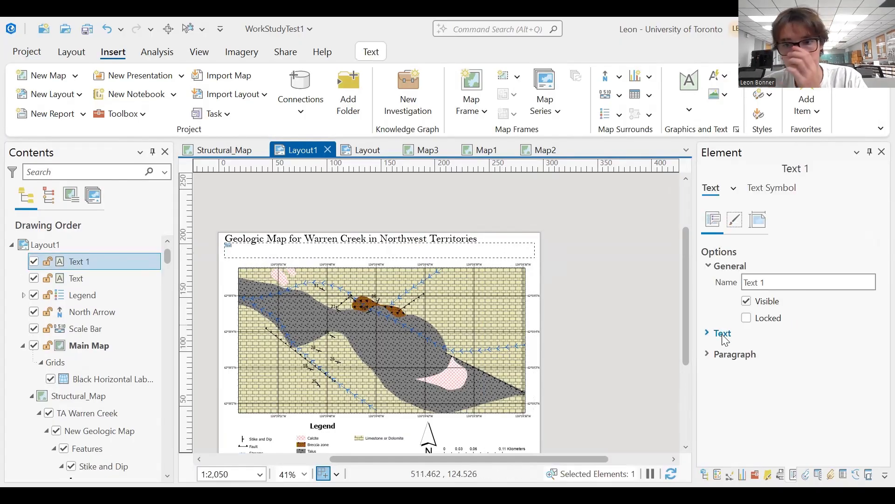
pyautogui.click(725, 334)
pyautogui.click(753, 369)
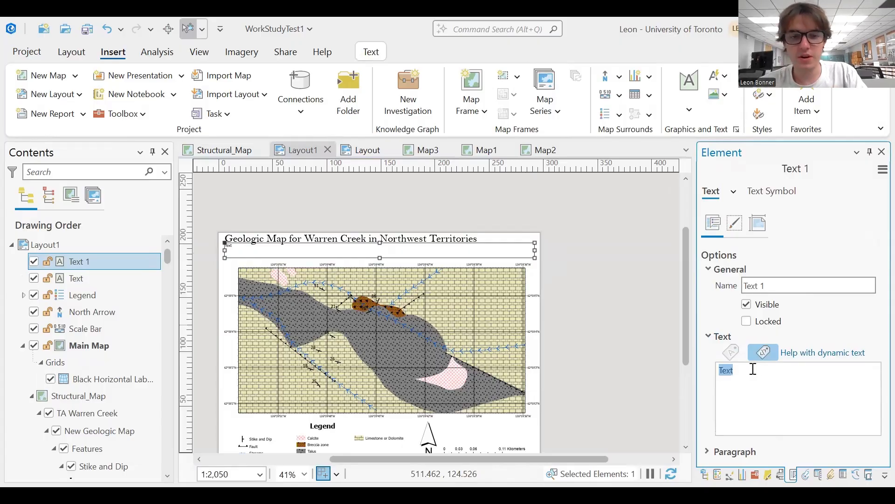
pyautogui.write('Digitized Geologic Map created in 1962 by Redstone Mines Limited')
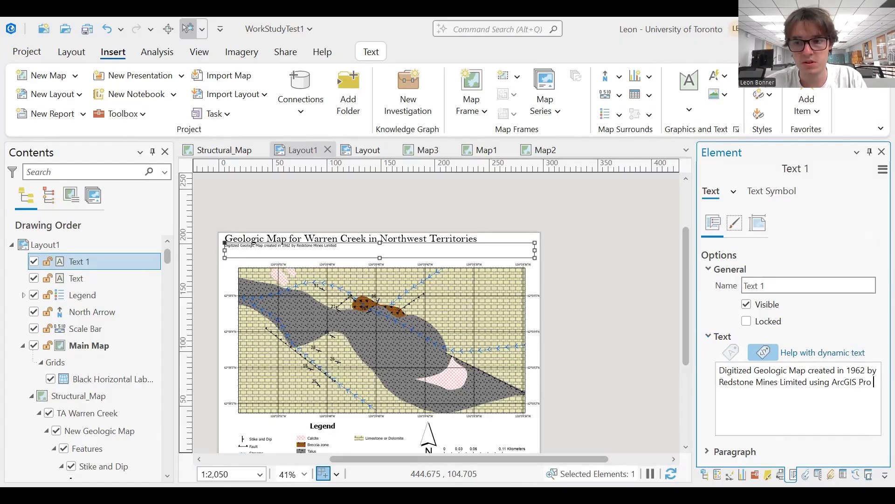
pyautogui.write('Software')
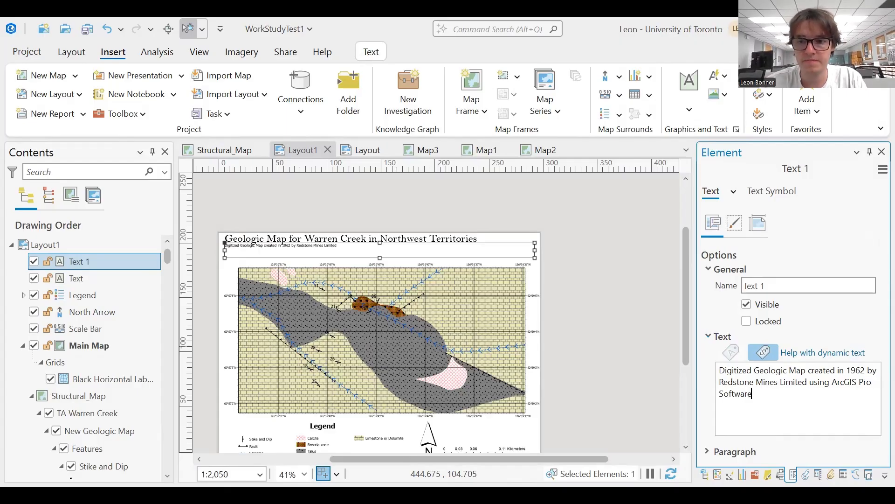
pyautogui.click(798, 337)
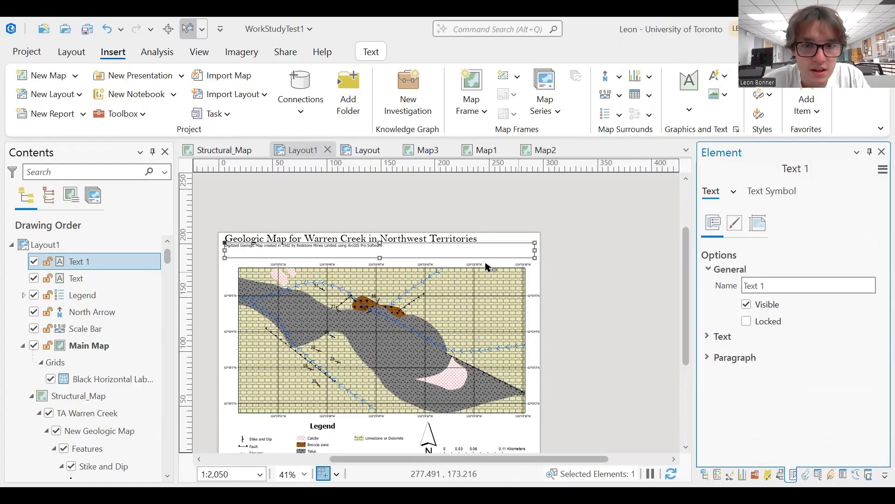
# - Raise the subtitle's font size to 18 pt and leave nothing selected
pyautogui.click(372, 52)
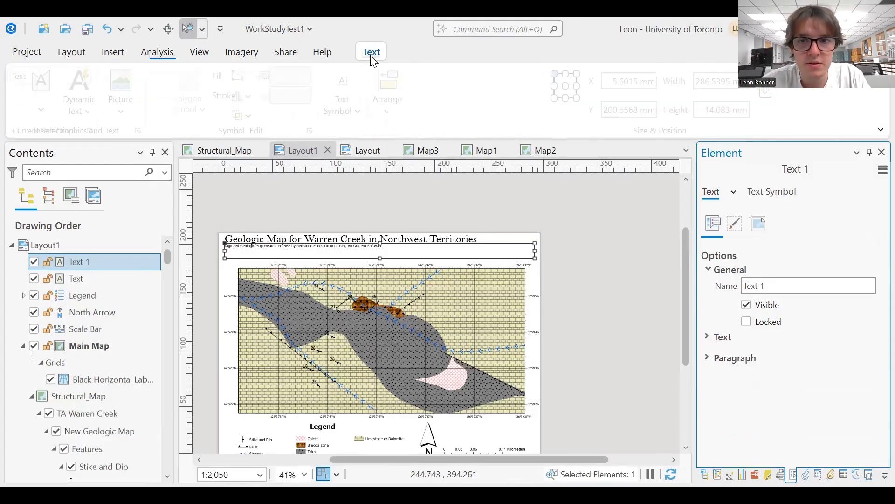
pyautogui.click(480, 116)
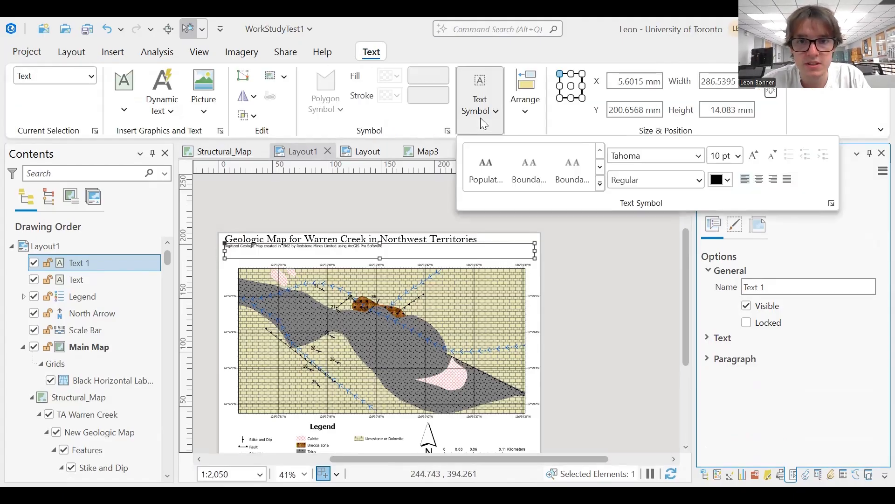
pyautogui.click(755, 156)
pyautogui.click(755, 156)
pyautogui.click(754, 156)
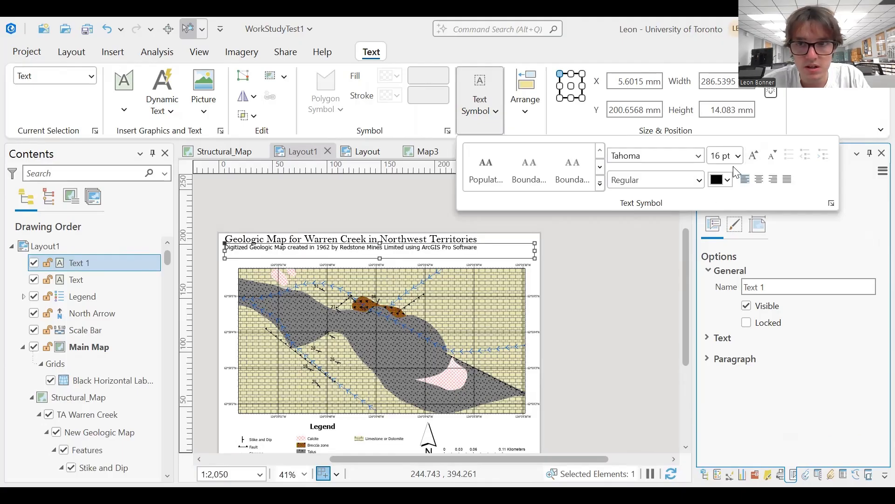
pyautogui.click(755, 156)
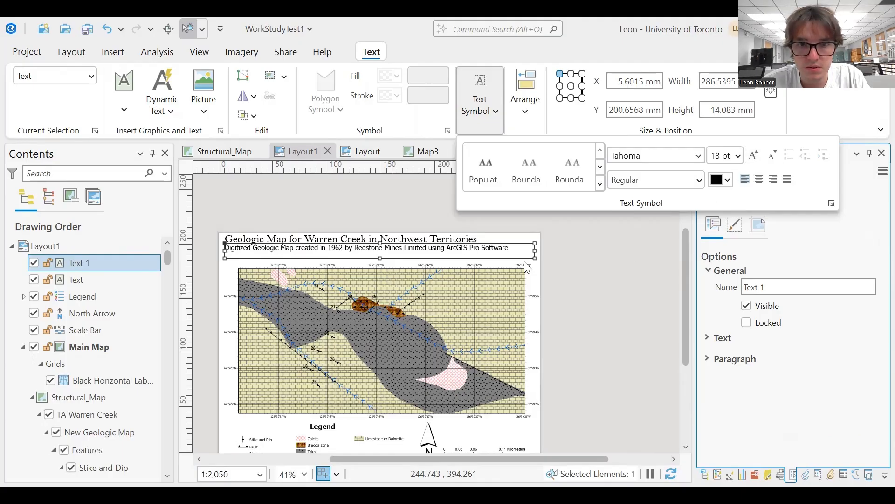
pyautogui.click(590, 290)
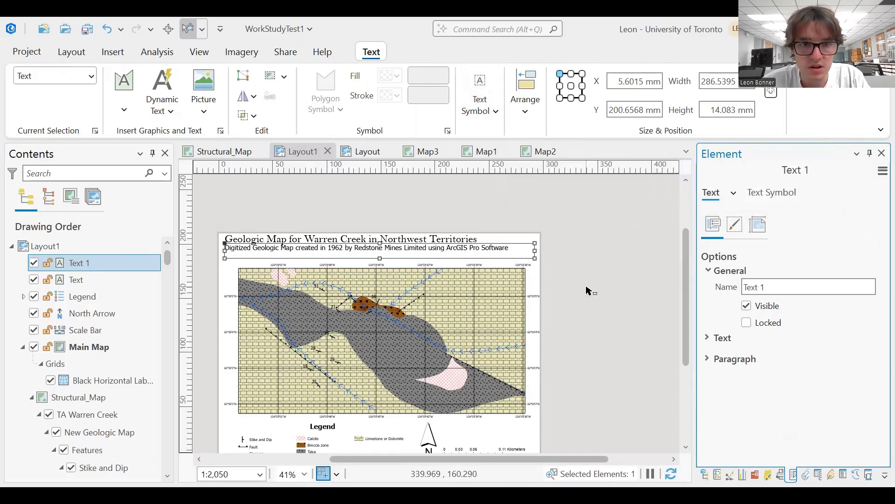
pyautogui.click(297, 155)
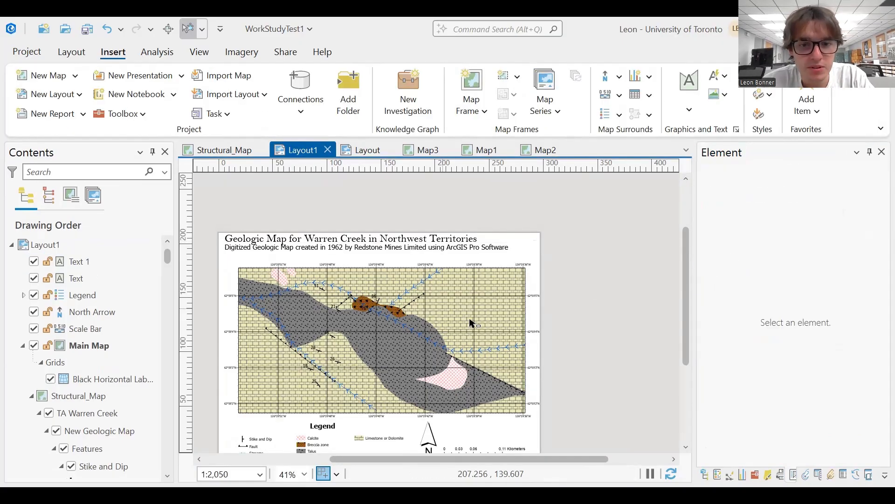
# - Move the subtitle slightly down, away from the title, and deselect it
pyautogui.scroll(-2, 474, 322)
pyautogui.click(442, 272)
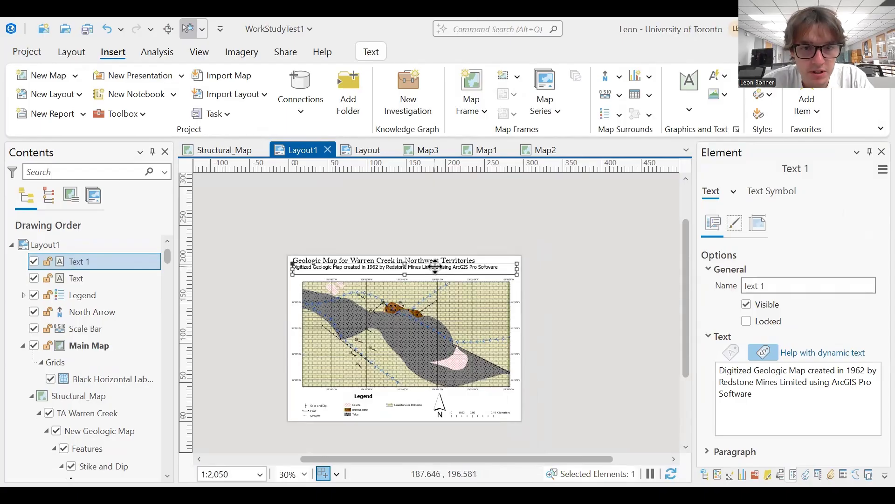
pyautogui.click(574, 344)
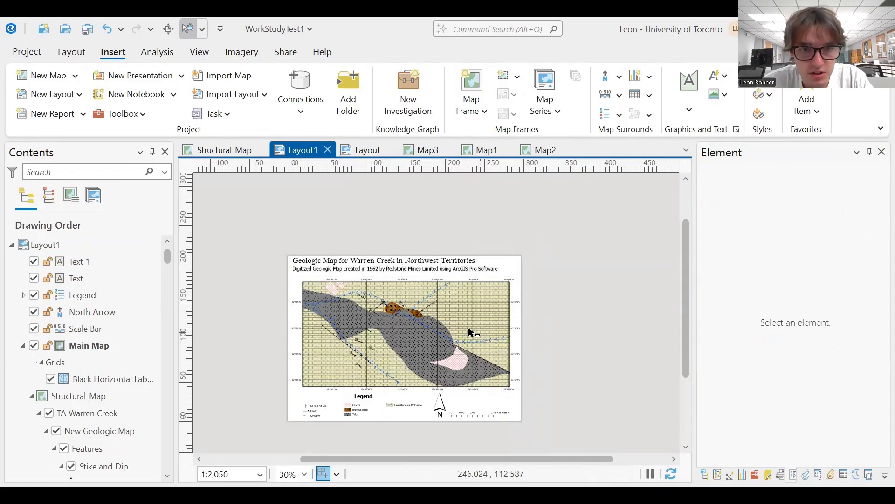
# - Examine the whole layout page, including the placement of the title, subtitle, map, legend and scale bar
pyautogui.scroll(1, 471, 332)
pyautogui.scroll(2, 470, 332)
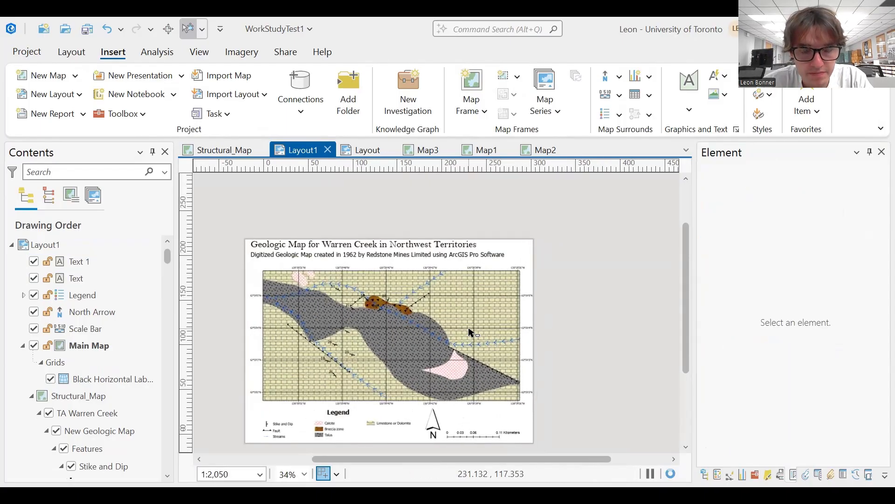
pyautogui.scroll(-1, 471, 332)
pyautogui.hscroll(-1, 471, 332)
pyautogui.hscroll(1, 471, 332)
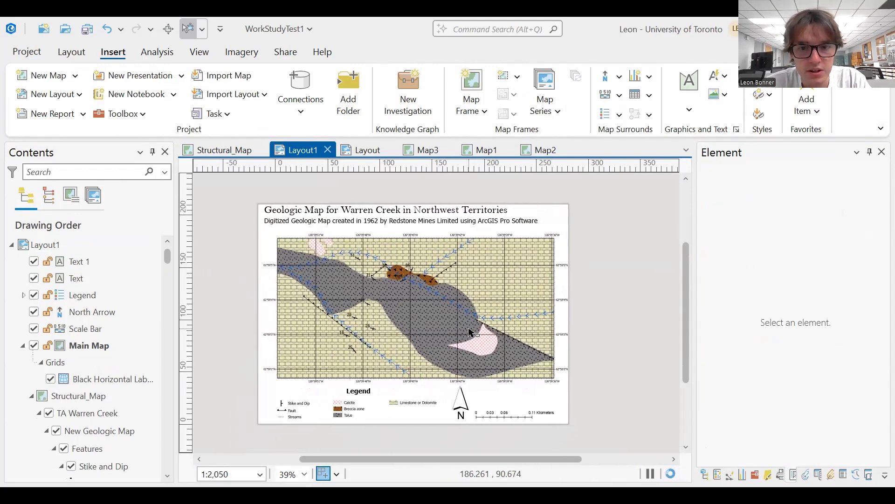
pyautogui.hscroll(-1, 471, 332)
pyautogui.press('Right')
pyautogui.press('Left')
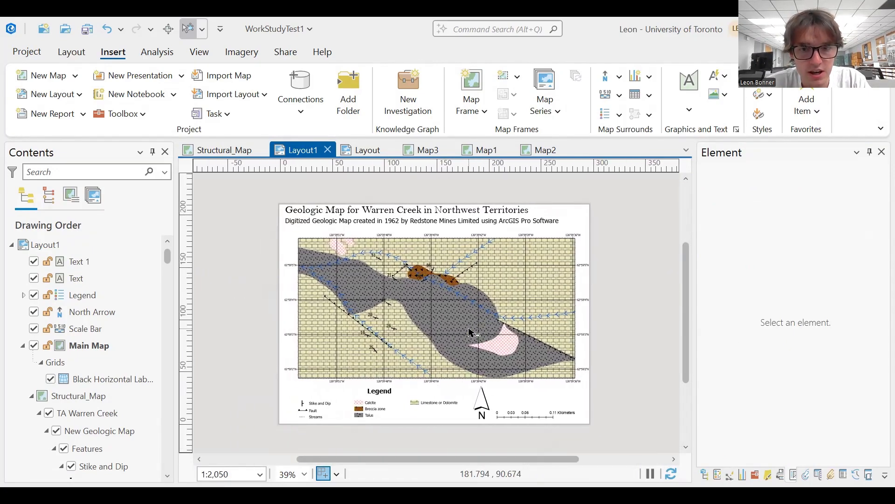
pyautogui.press('Up')
pyautogui.press('Right')
pyautogui.press('Down')
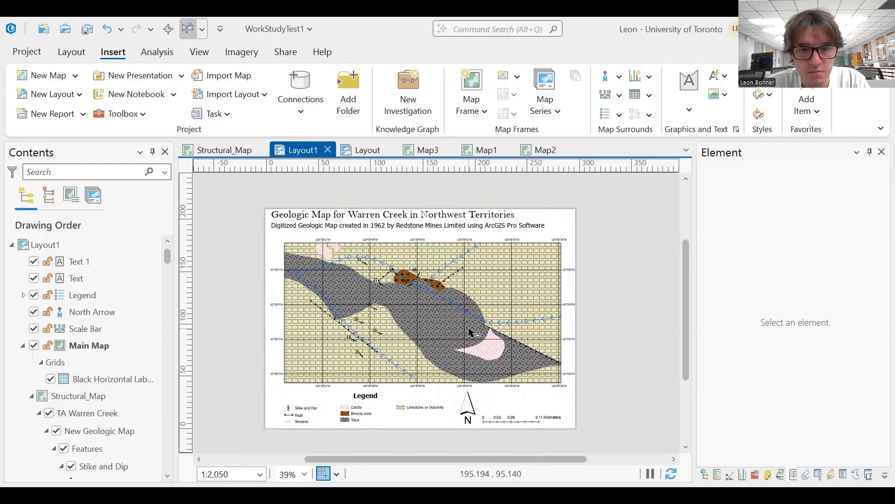
# - Add a rectangle text above the scale bar with the lines "Created by:", "Date created:" and "Spatial Reference:"
pyautogui.click(690, 110)
pyautogui.click(687, 165)
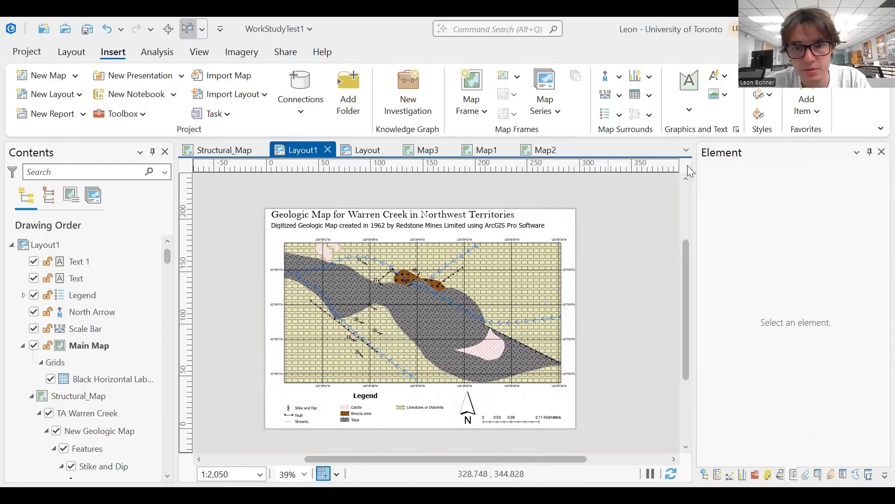
pyautogui.moveTo(482, 391); pyautogui.dragTo(563, 409)
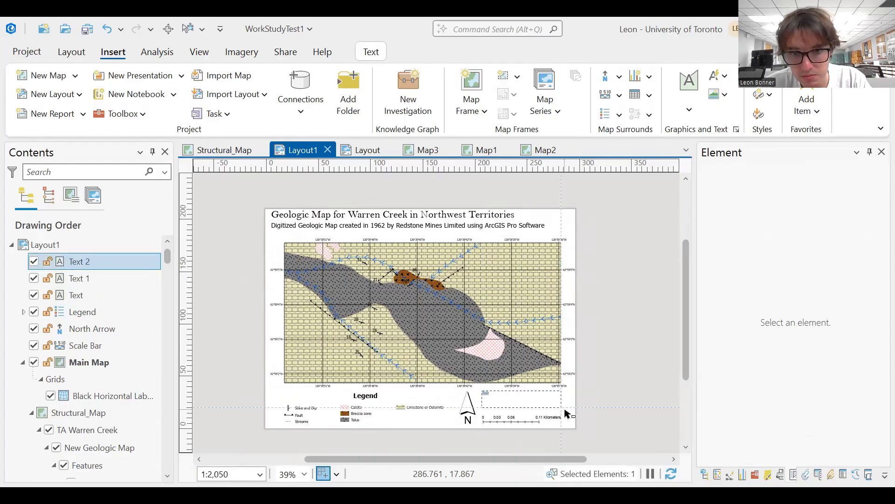
pyautogui.click(759, 373)
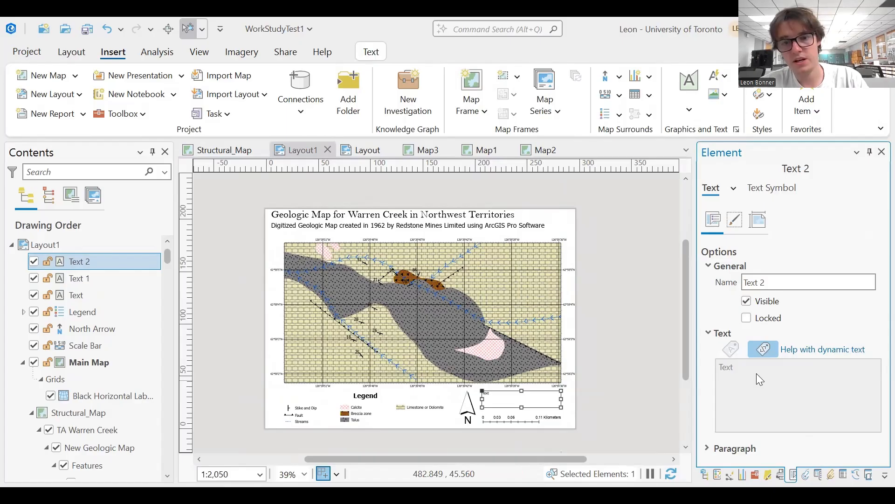
pyautogui.doubleClick(744, 372)
pyautogui.write('Cre')
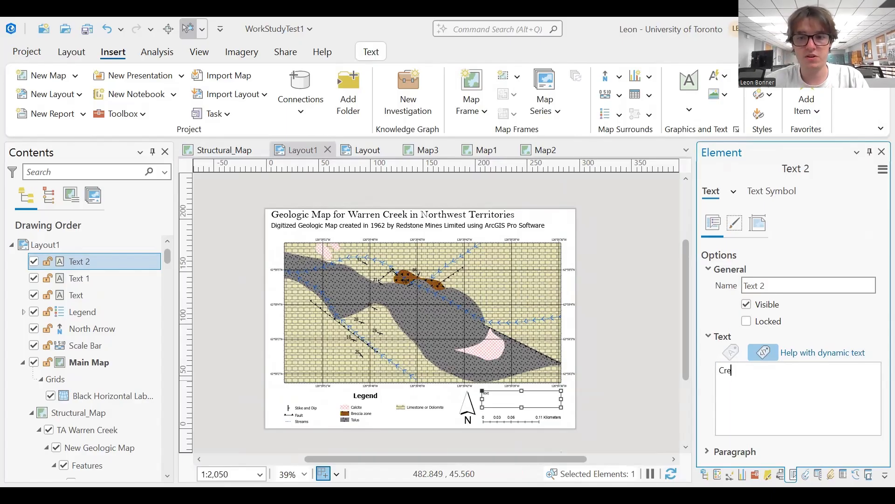
pyautogui.write('ated by:')
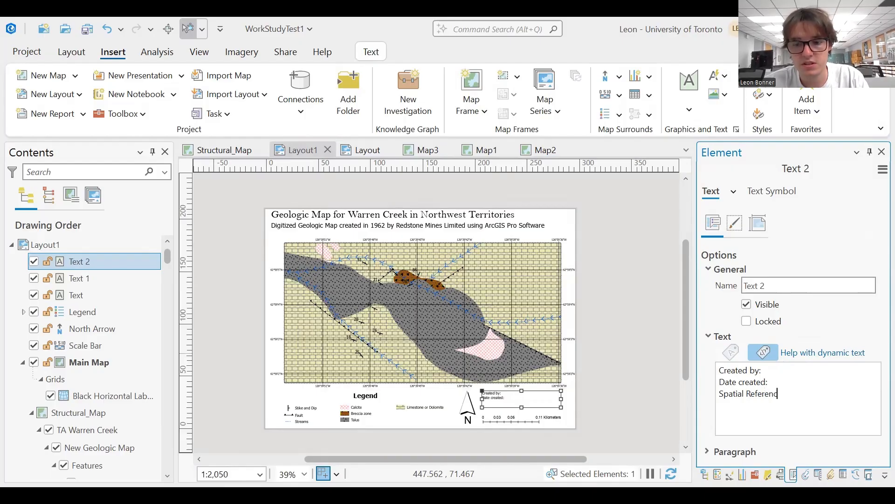
# - Complete the credits text above the scale bar with the author's full name and the creation date 20/10/25
pyautogui.click(723, 336)
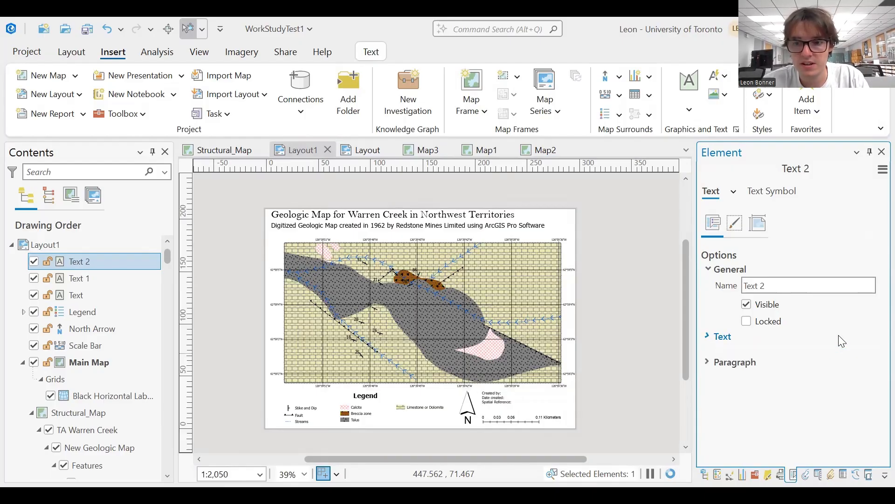
pyautogui.click(728, 342)
pyautogui.click(779, 370)
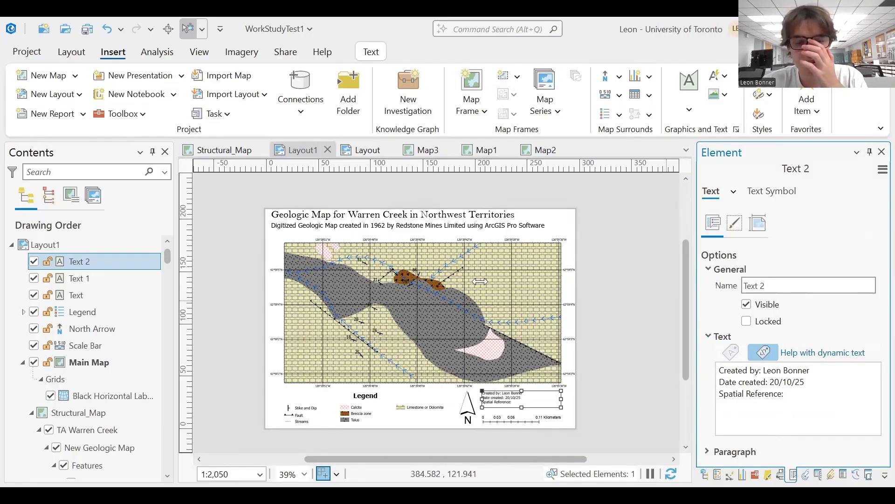
# - Look up the current XY coordinate system in the Structural_Map properties, return to Layout1 and deselect the credits text
pyautogui.click(218, 150)
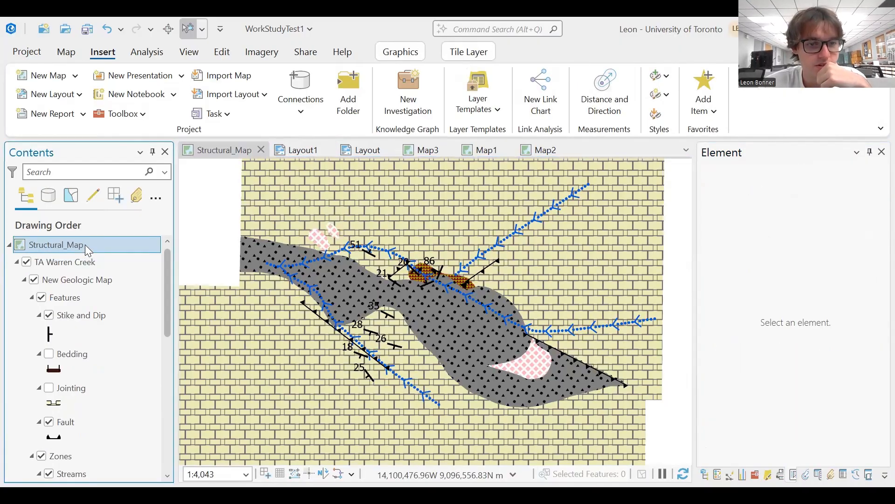
pyautogui.rightClick(85, 245)
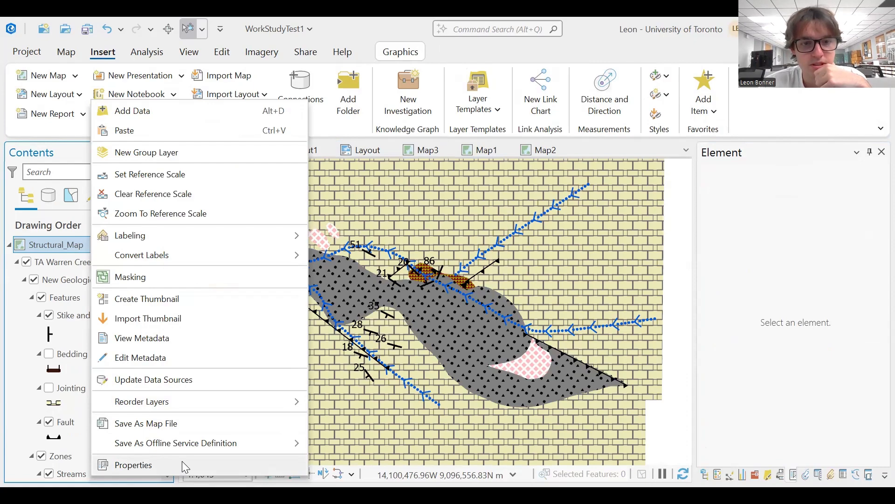
pyautogui.click(182, 466)
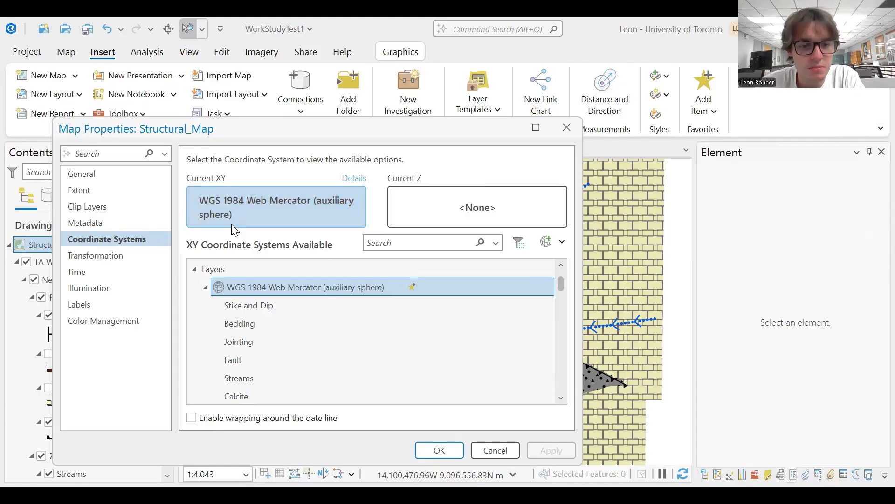
pyautogui.click(442, 449)
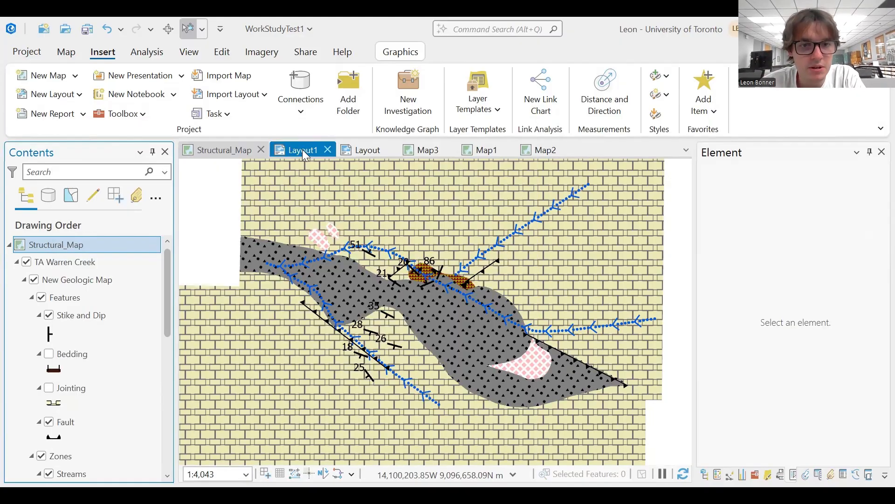
pyautogui.click(298, 150)
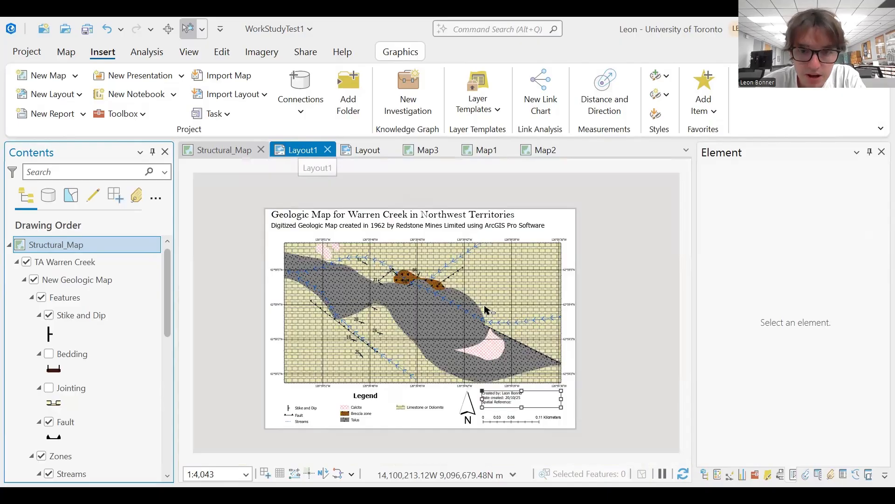
pyautogui.click(796, 395)
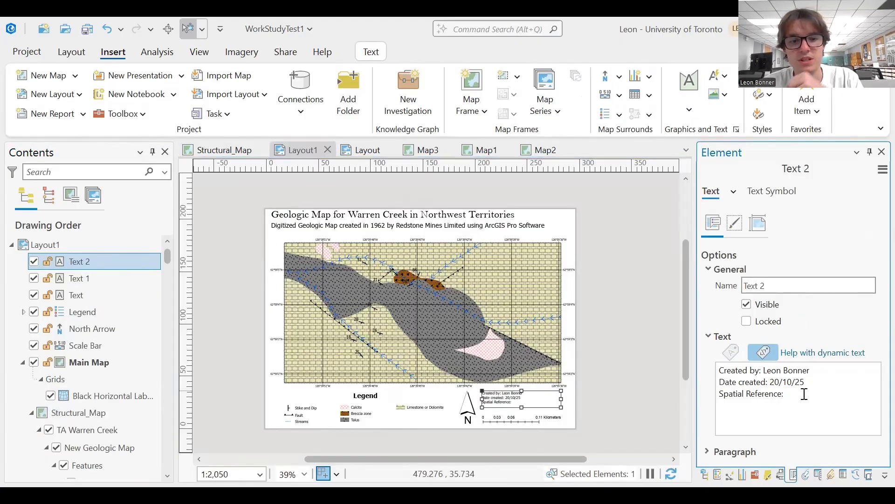
pyautogui.click(817, 335)
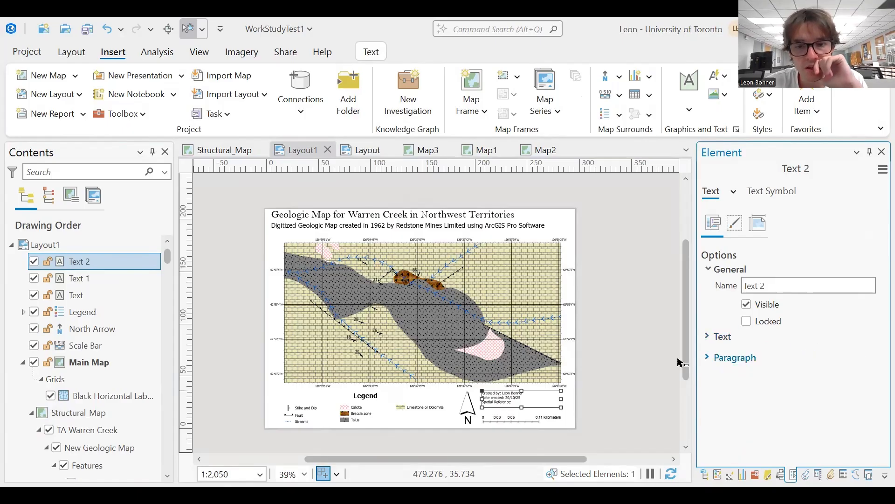
pyautogui.click(626, 408)
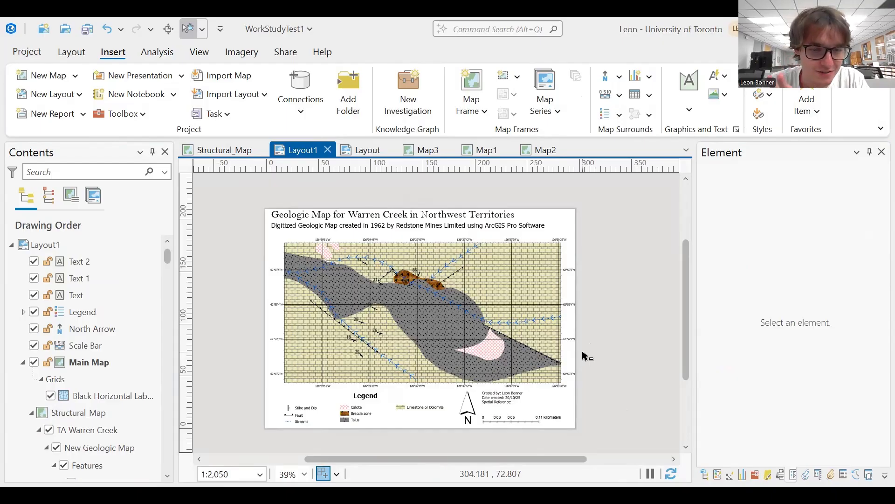
pyautogui.scroll(1, 372, 423)
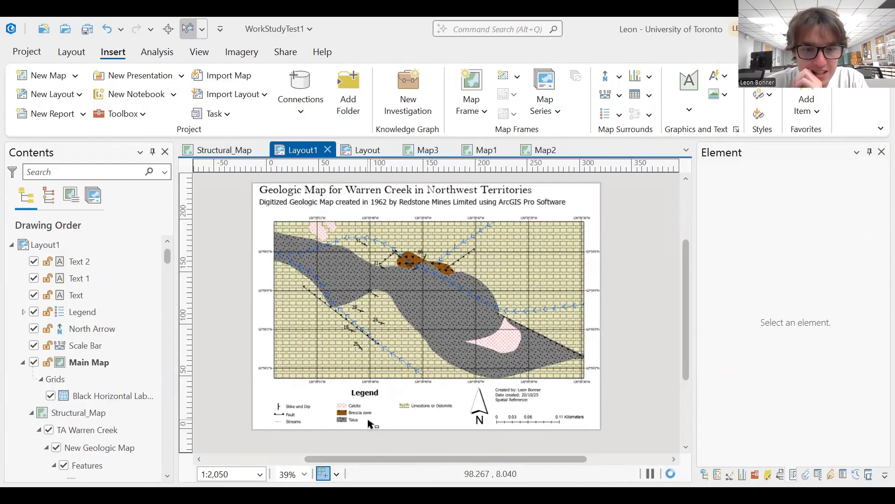
pyautogui.scroll(1, 372, 424)
pyautogui.scroll(-2, 368, 422)
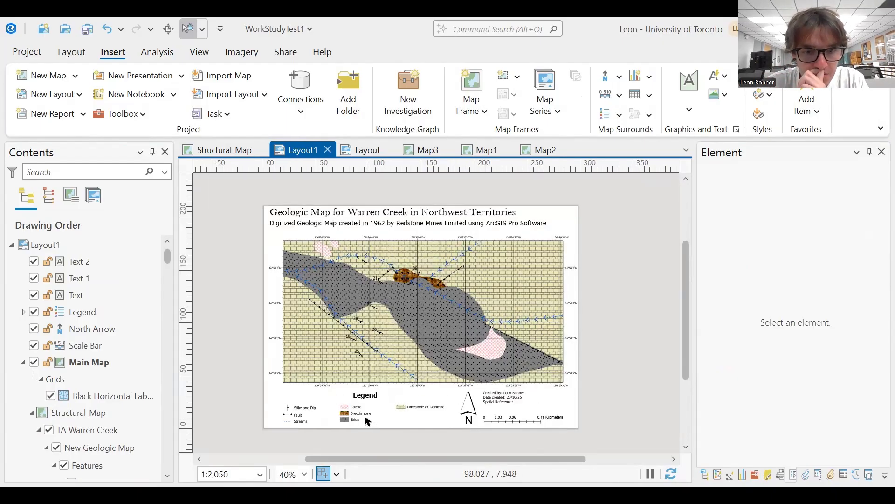
# - Convert the legend below the map to graphics so its individual symbols become editable
pyautogui.click(377, 412)
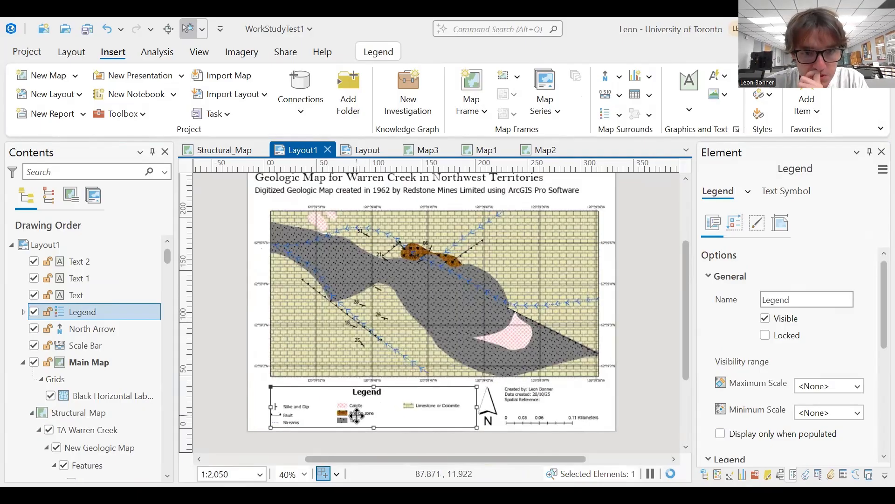
pyautogui.scroll(2, 357, 415)
pyautogui.hscroll(-3, 357, 415)
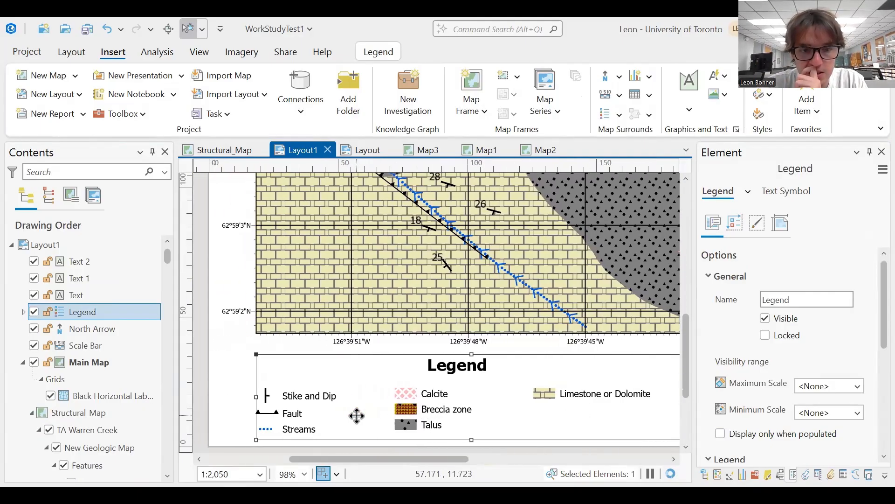
pyautogui.click(375, 355)
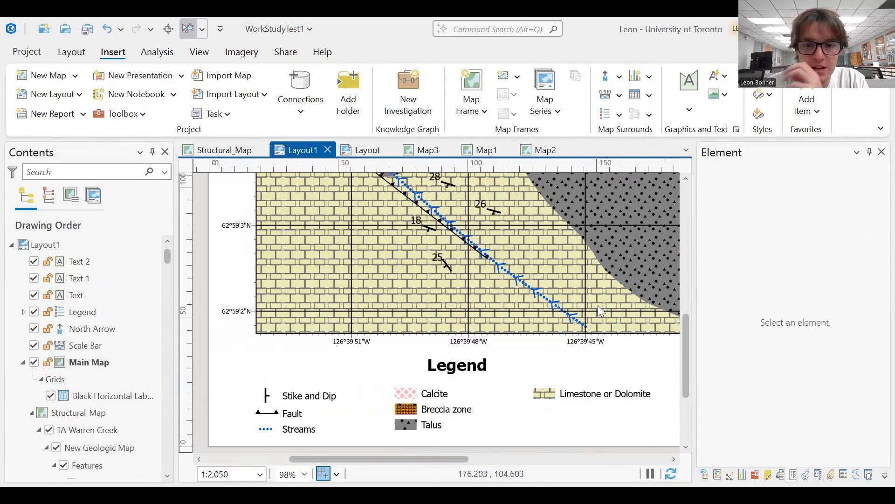
pyautogui.scroll(-1, 531, 364)
pyautogui.click(517, 386)
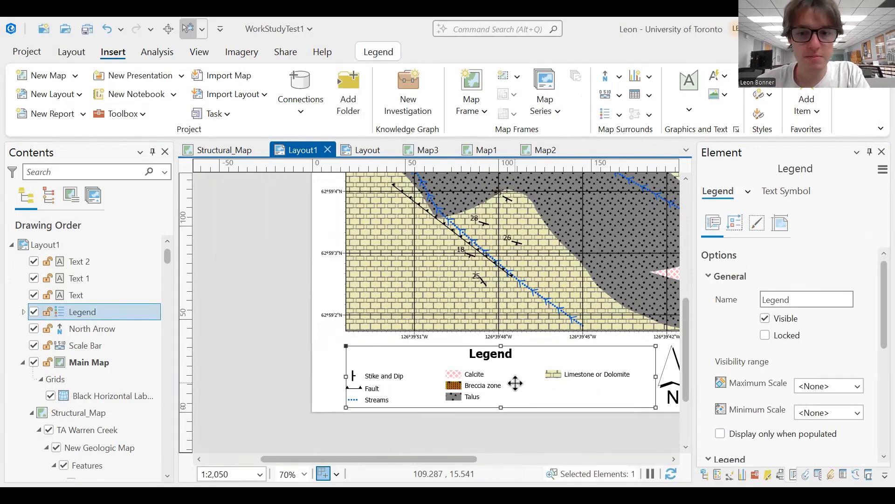
pyautogui.rightClick(591, 384)
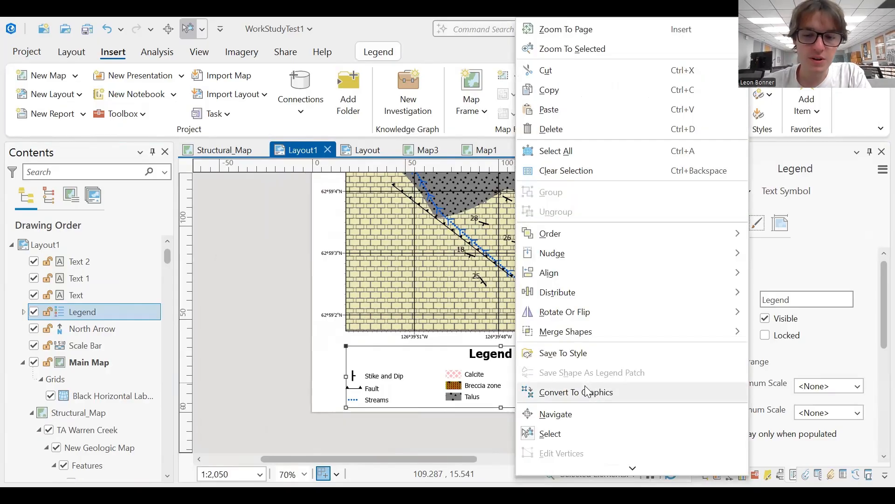
pyautogui.click(586, 384)
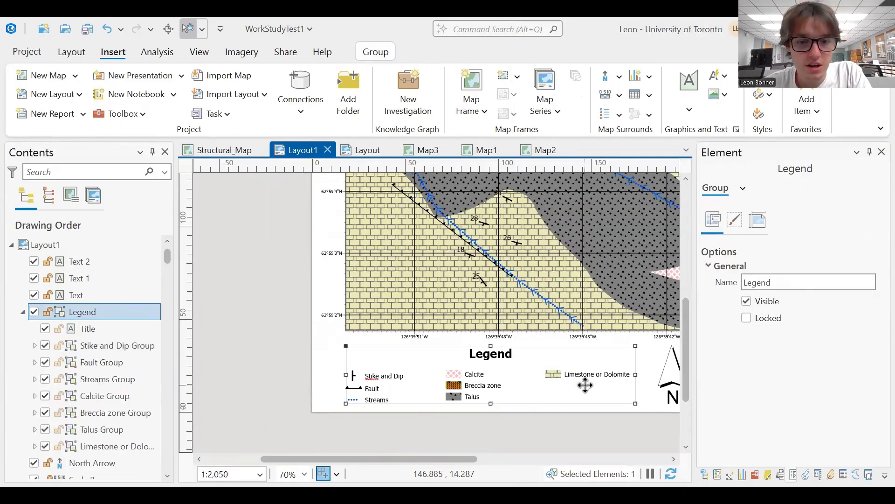
# - Try to enlarge the Stike and Dip symbol in the legend, then undo the resize and deselect it
pyautogui.click(70, 345)
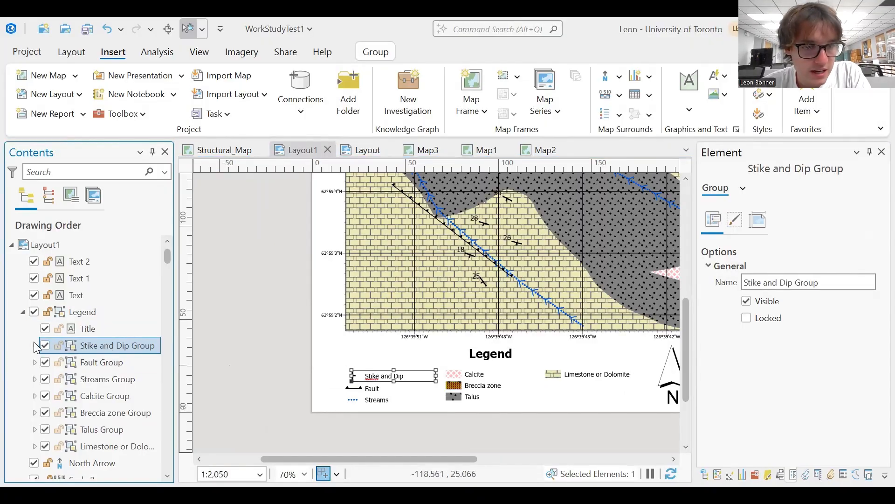
pyautogui.click(34, 345)
pyautogui.click(106, 360)
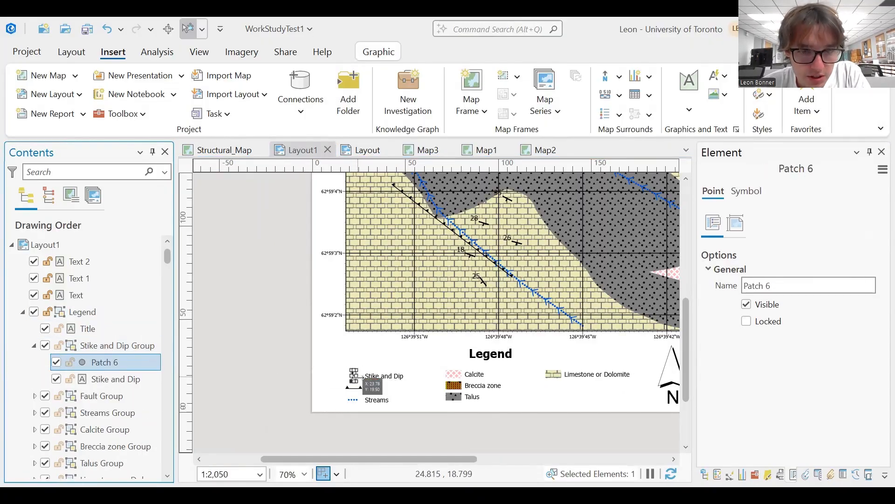
pyautogui.moveTo(353, 375)
pyautogui.mouseDown()
pyautogui.moveTo(373, 353)
pyautogui.moveTo(365, 363)
pyautogui.mouseUp()
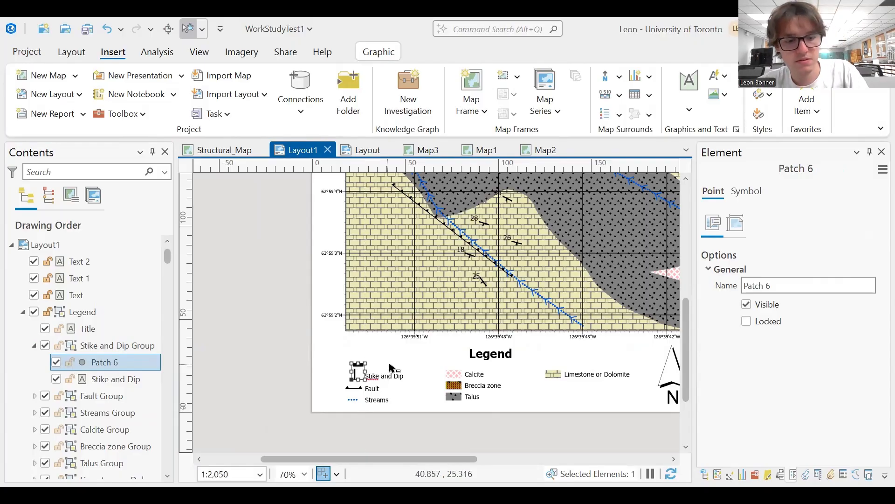
pyautogui.hotkey('ctrl', 'z')
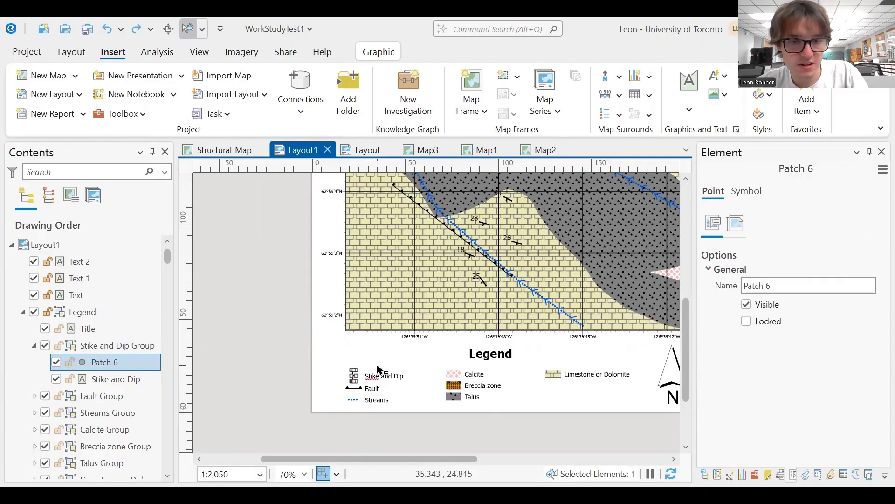
pyautogui.click(377, 367)
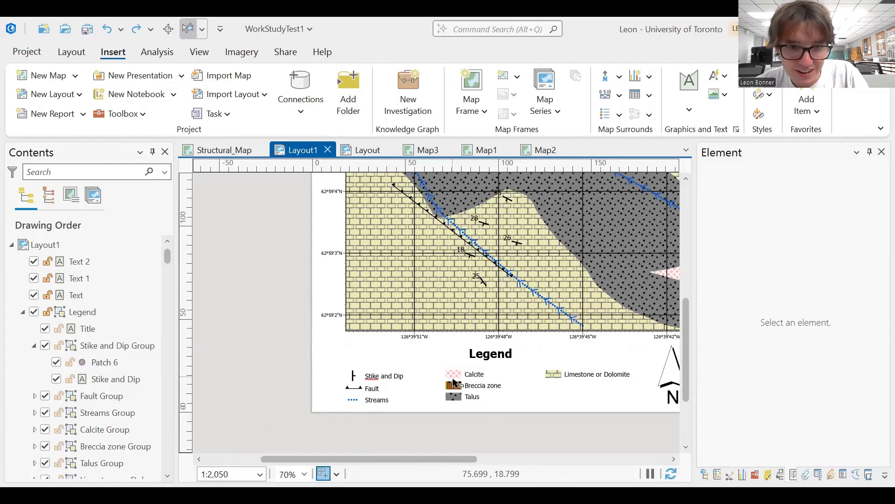
# - Lengthen the Streams line symbol in the legend to show its arrows and place it before its label
pyautogui.click(356, 403)
pyautogui.click(355, 402)
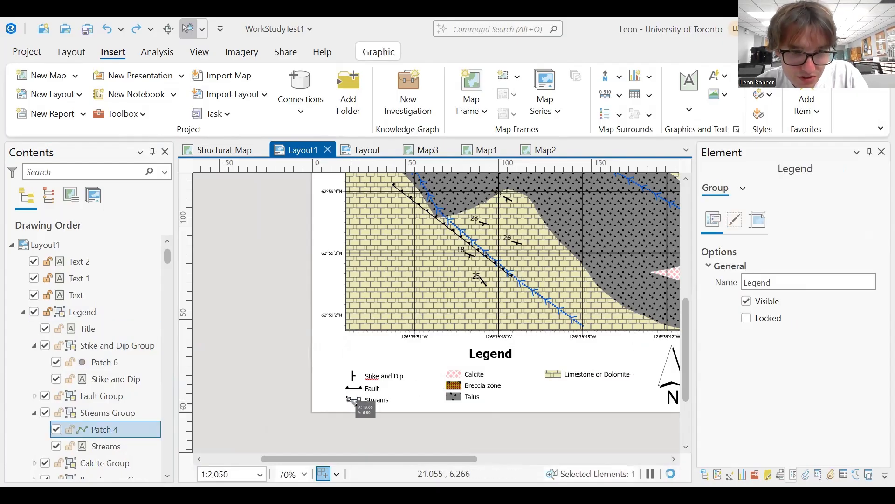
pyautogui.scroll(1, 352, 400)
pyautogui.scroll(2, 352, 400)
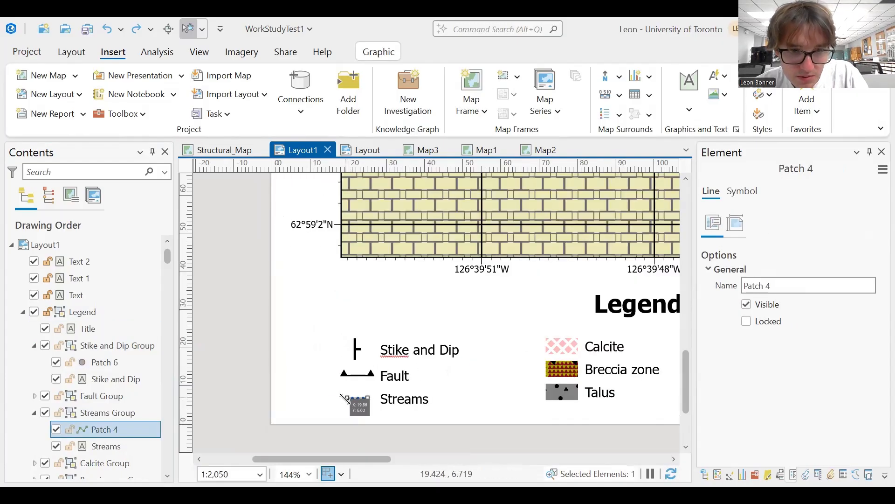
pyautogui.moveTo(334, 399); pyautogui.dragTo(307, 397)
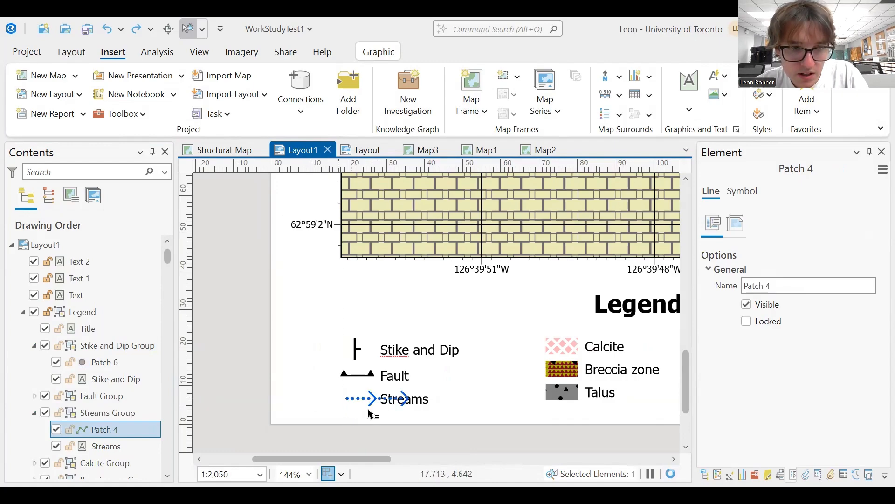
pyautogui.moveTo(396, 399); pyautogui.dragTo(363, 398)
pyautogui.click(438, 416)
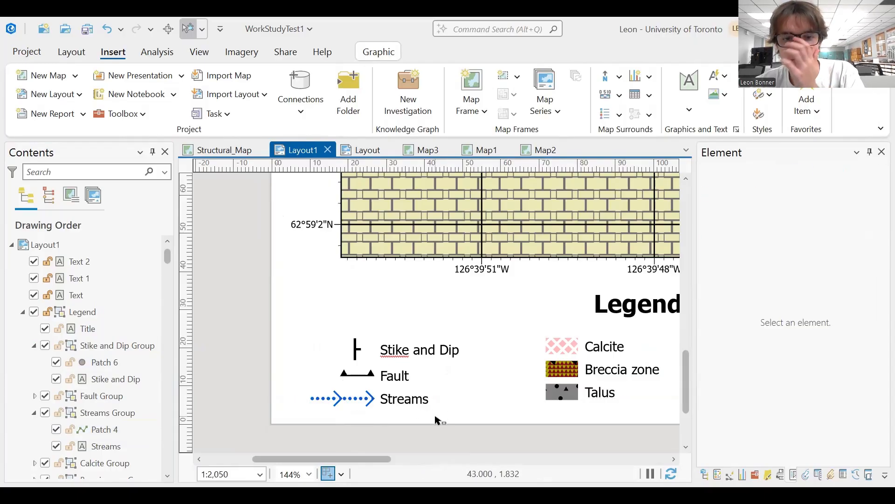
pyautogui.scroll(-2, 510, 385)
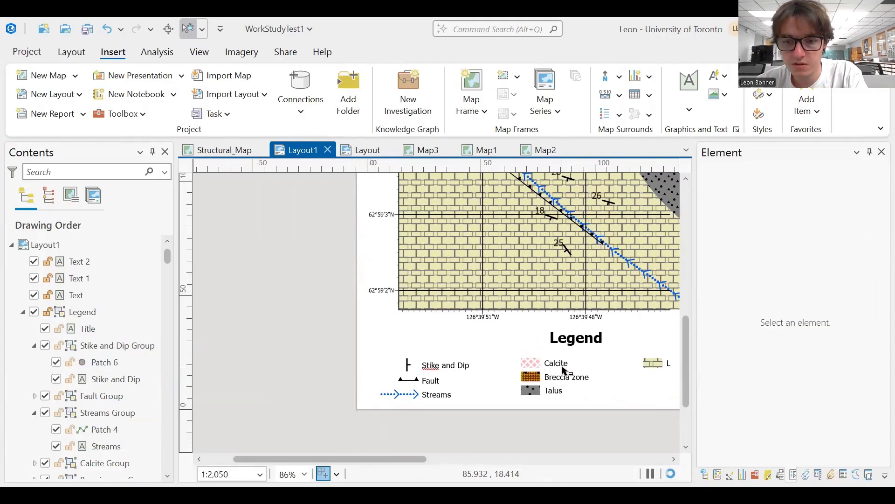
# - Enlarge the Limestone or Dolomite patch in the legend so its brick pattern shows
pyautogui.click(564, 370)
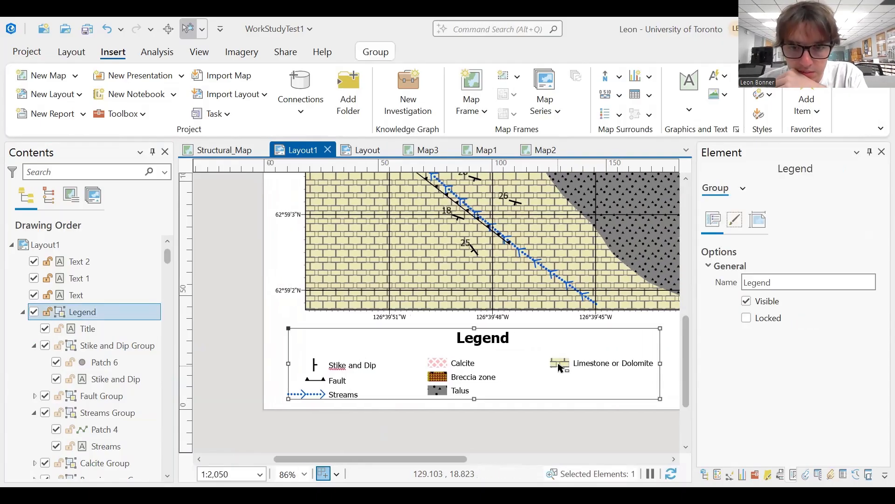
pyautogui.click(551, 359)
pyautogui.moveTo(550, 359); pyautogui.dragTo(531, 346)
pyautogui.click(555, 405)
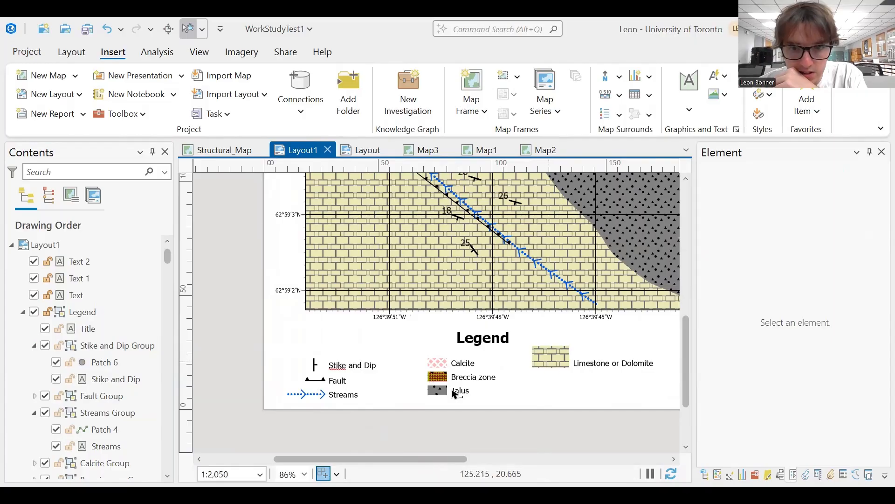
# - Enlarge the Calcite and Breccia zone patches in the legend
pyautogui.click(438, 365)
pyautogui.click(438, 365)
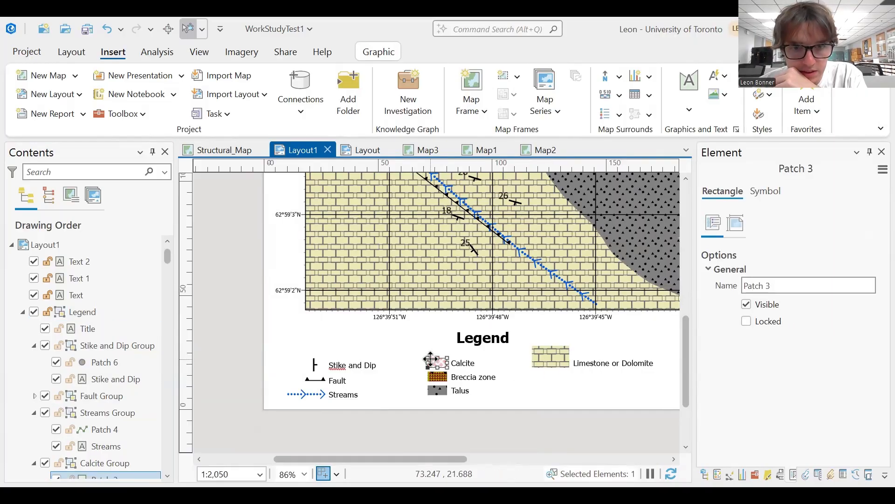
pyautogui.moveTo(428, 358)
pyautogui.mouseDown()
pyautogui.moveTo(412, 343)
pyautogui.moveTo(423, 369)
pyautogui.moveTo(414, 366)
pyautogui.mouseUp()
pyautogui.click(441, 376)
pyautogui.click(438, 376)
pyautogui.click(533, 403)
# - Widen the Talus patch in the legend and deselect it
pyautogui.click(437, 391)
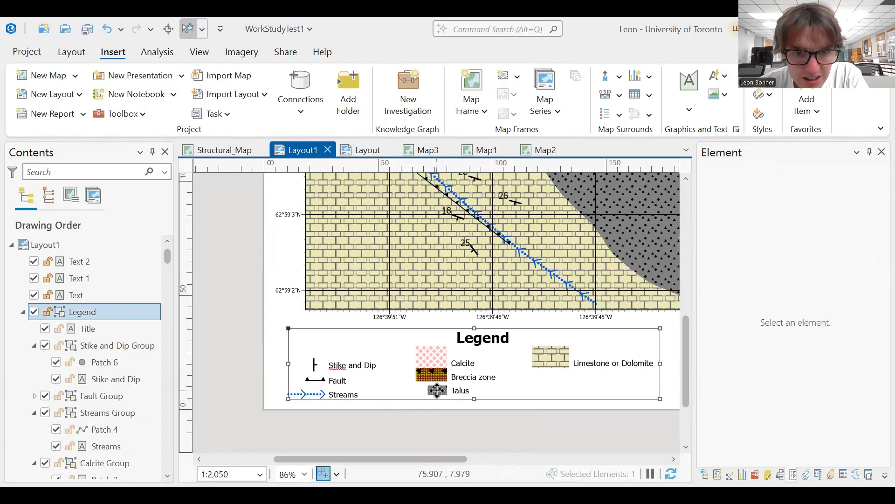
pyautogui.click(431, 388)
pyautogui.moveTo(428, 386); pyautogui.dragTo(407, 384)
pyautogui.click(533, 409)
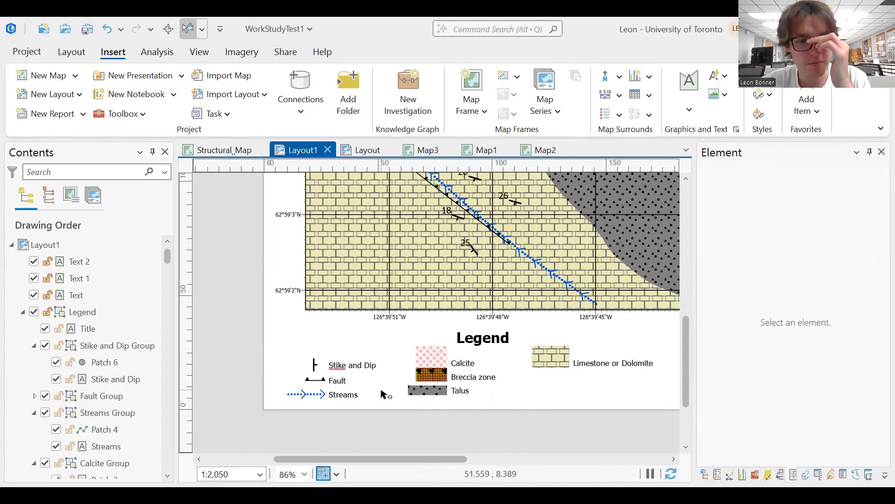
# - Collapse the Legend group in the drawing order and examine the whole layout page with nothing selected
pyautogui.scroll(-1, 384, 394)
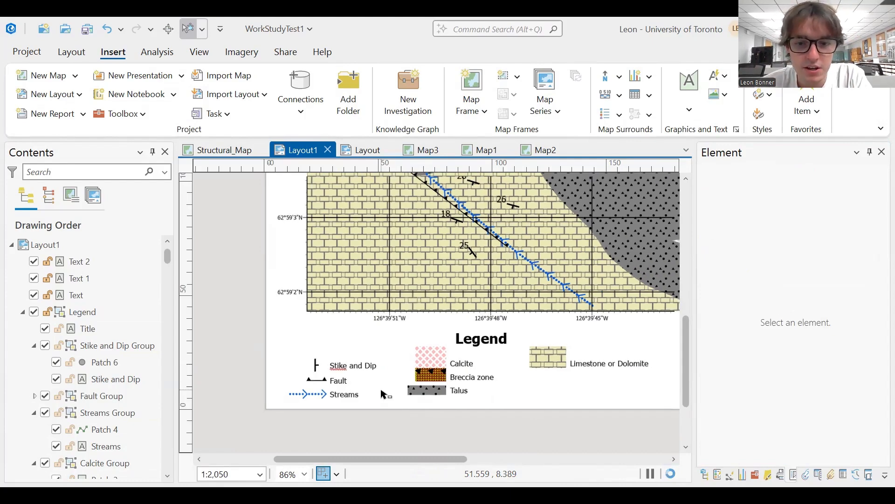
pyautogui.hscroll(4, 534, 380)
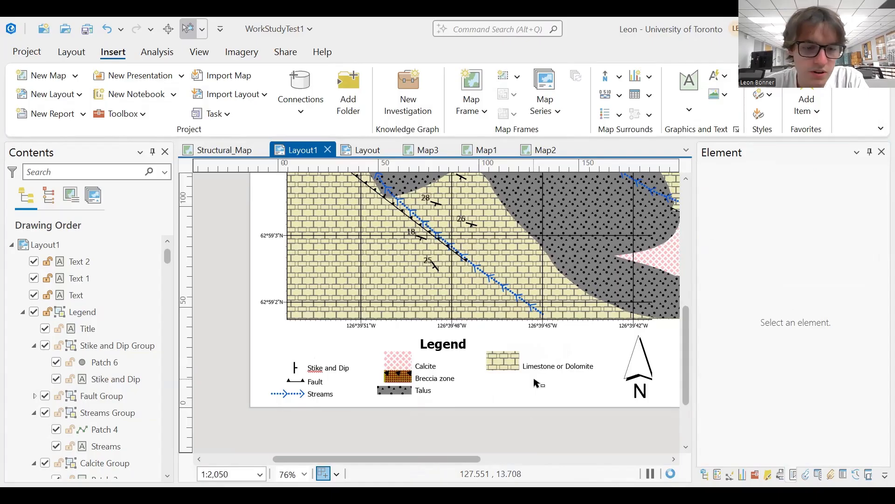
pyautogui.scroll(-2, 534, 380)
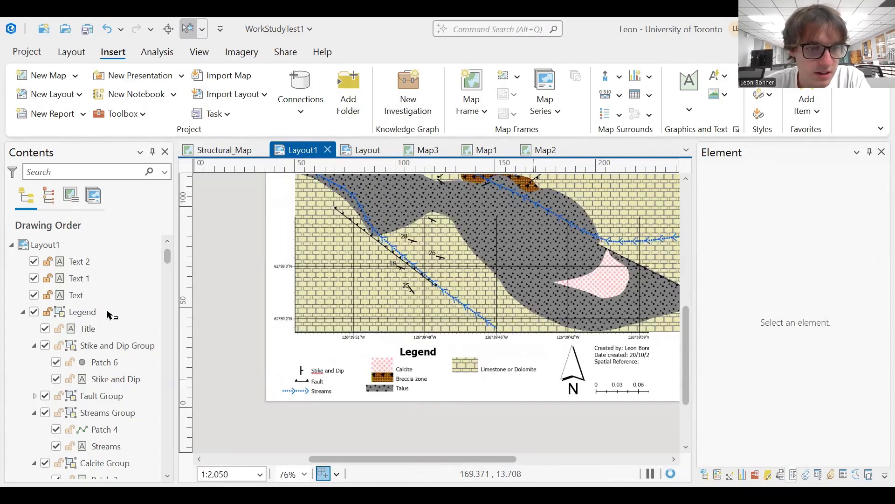
pyautogui.click(23, 312)
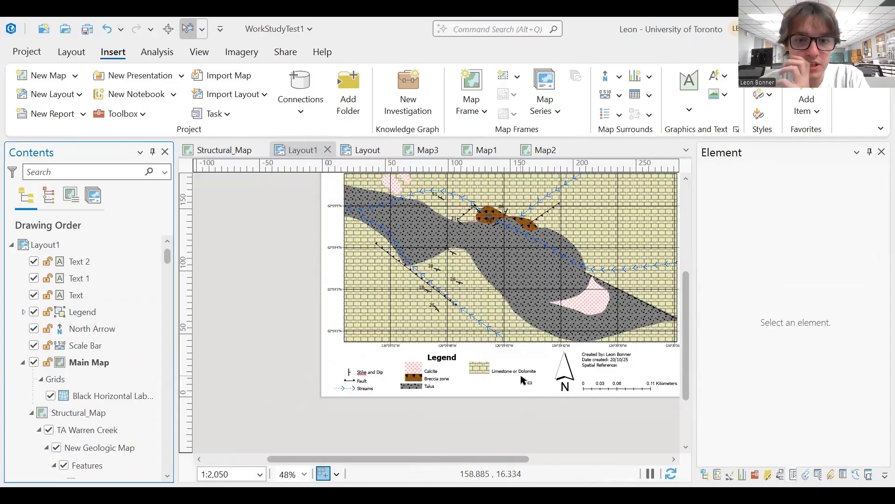
pyautogui.scroll(-2, 521, 380)
pyautogui.press('Up')
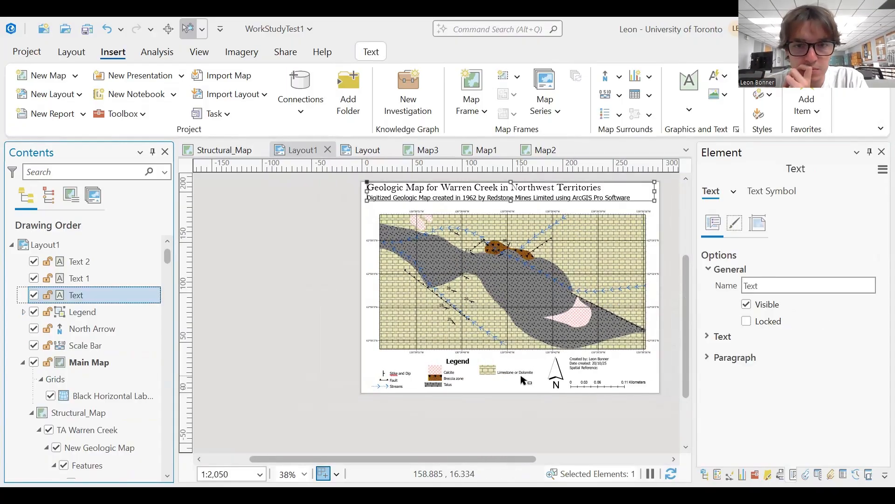
pyautogui.click(326, 306)
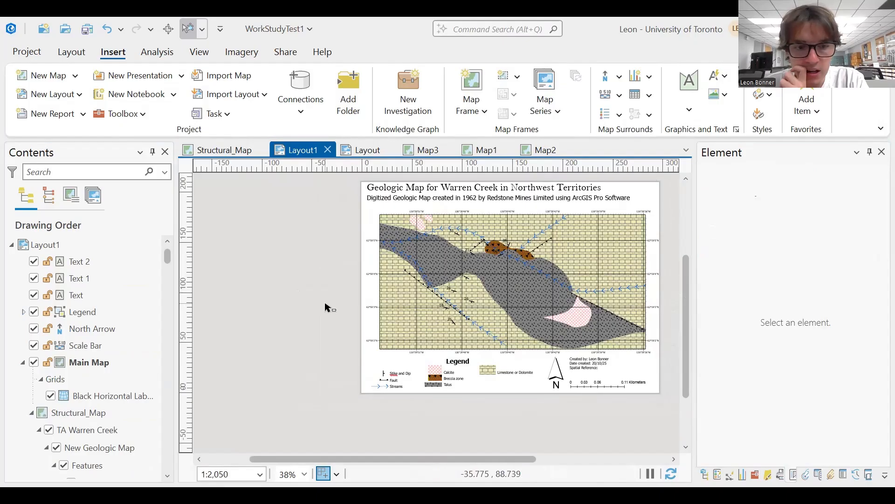
# - Draw a rectangle text element covering the whole layout page and keep its default text
pyautogui.click(690, 112)
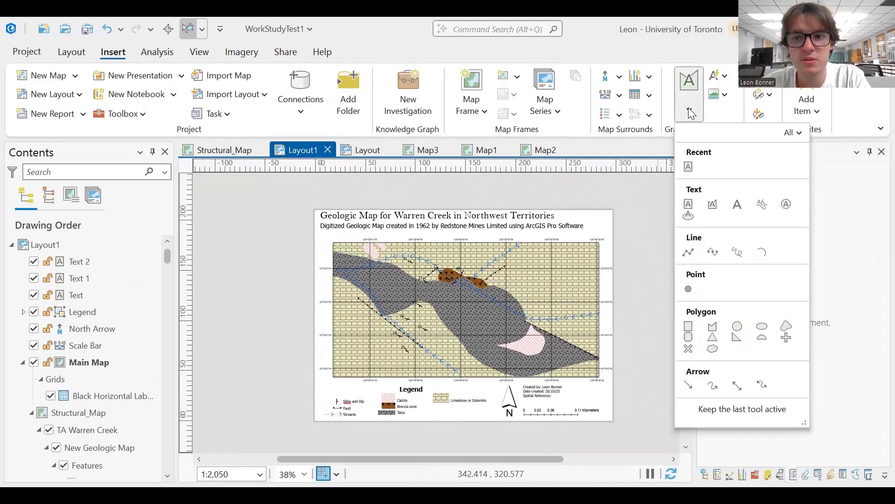
pyautogui.click(689, 164)
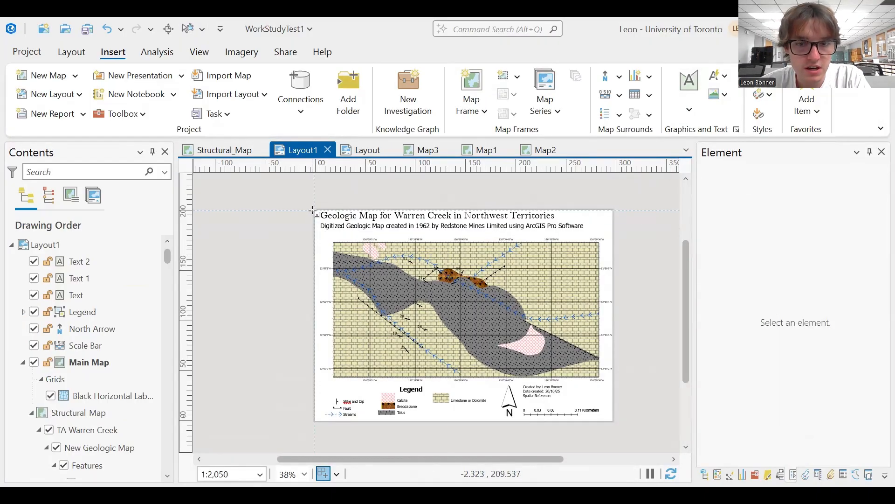
pyautogui.moveTo(313, 211); pyautogui.dragTo(615, 424)
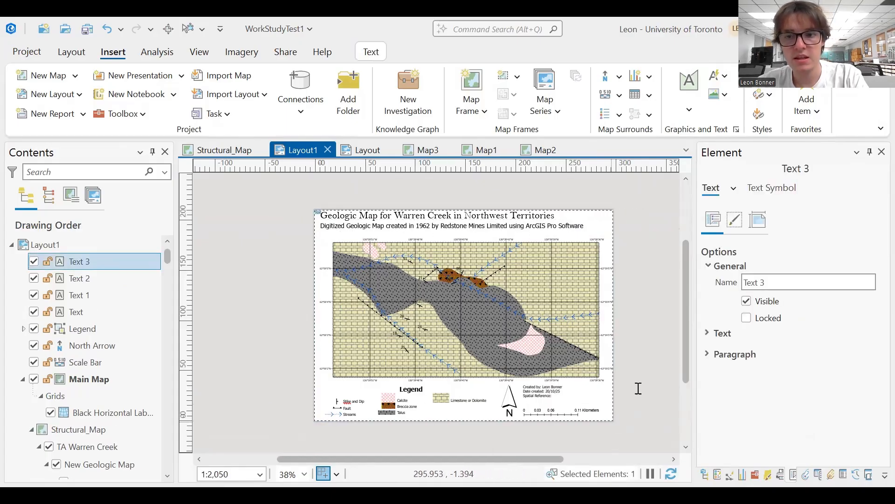
pyautogui.click(728, 334)
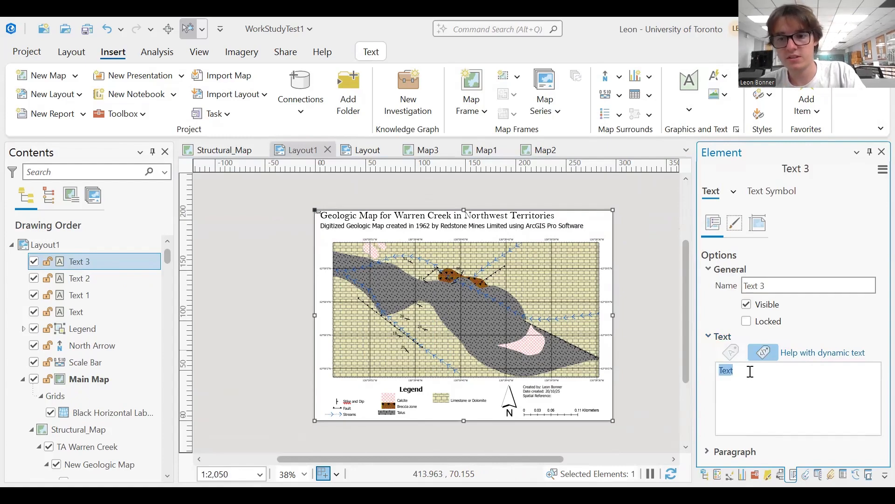
pyautogui.click(812, 338)
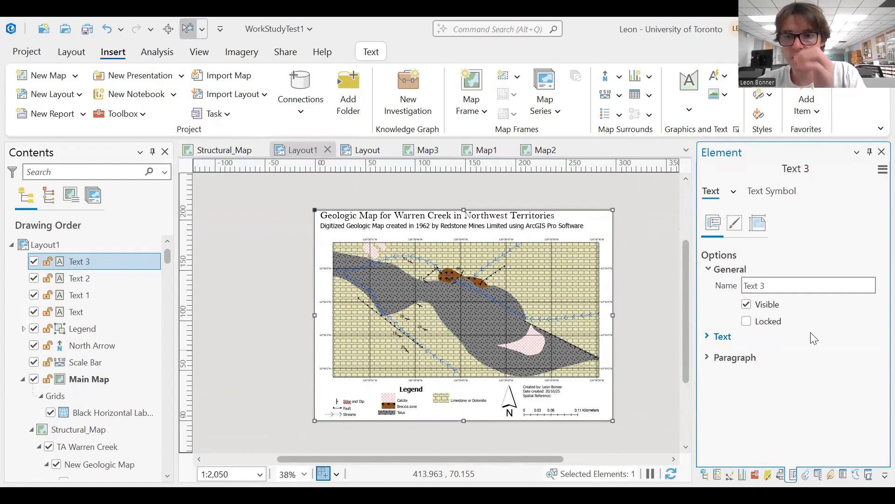
# - Give the page-sized text rectangle a light gray background color
pyautogui.click(734, 192)
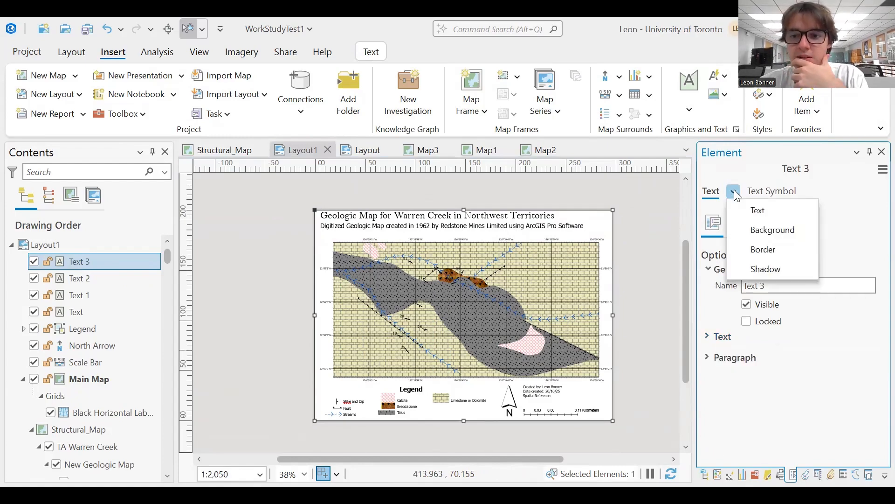
pyautogui.click(783, 230)
pyautogui.click(870, 262)
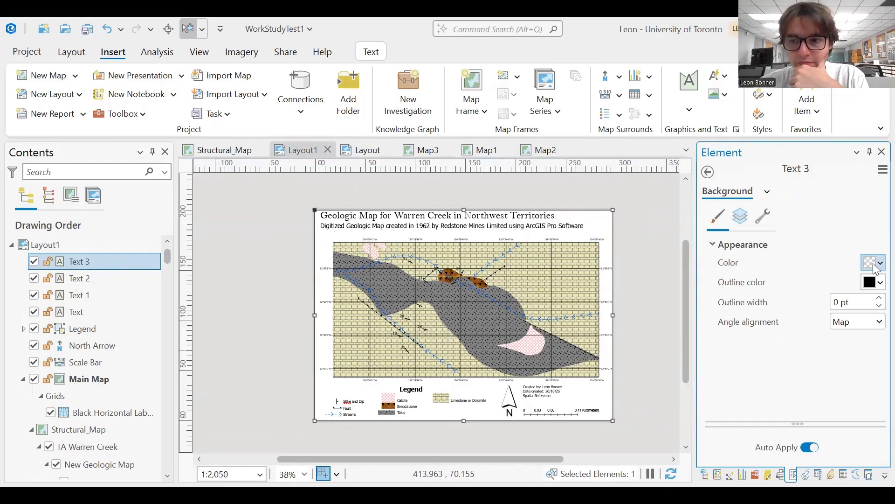
pyautogui.click(716, 330)
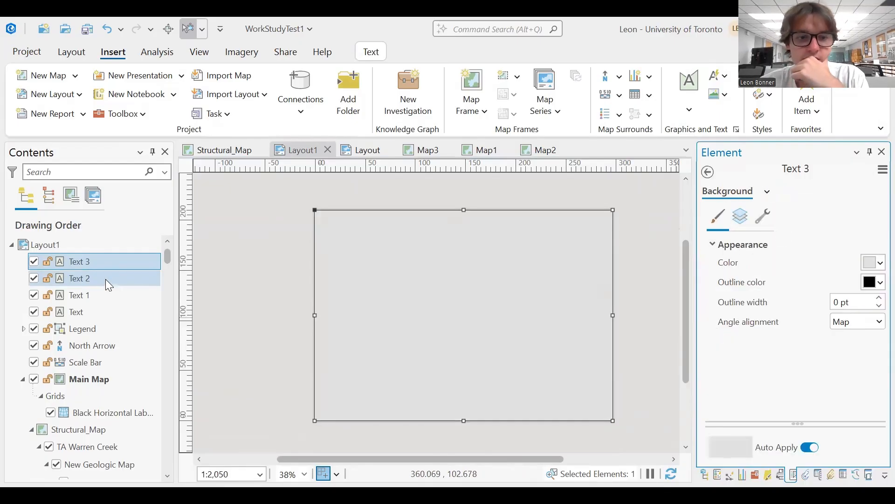
# - Collapse the Main Map group and move the page-sized Text 3 rectangle beneath it at the end of the drawing order
pyautogui.click(23, 378)
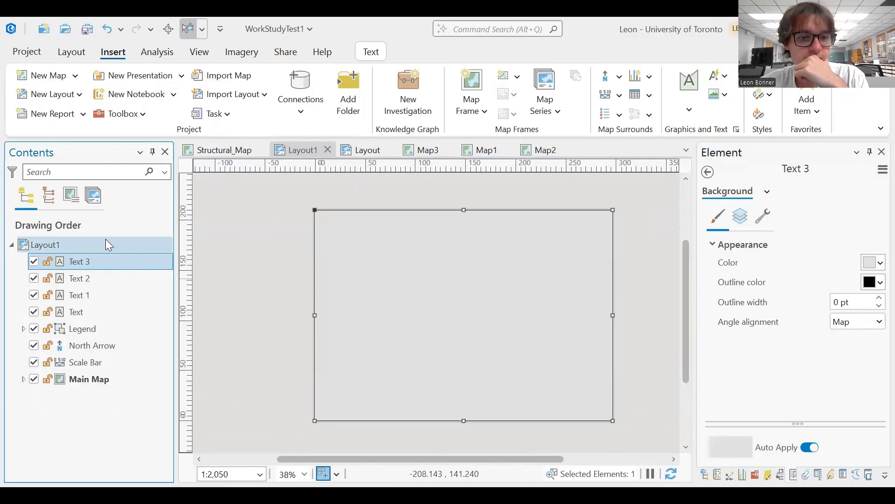
pyautogui.moveTo(97, 259); pyautogui.dragTo(95, 385)
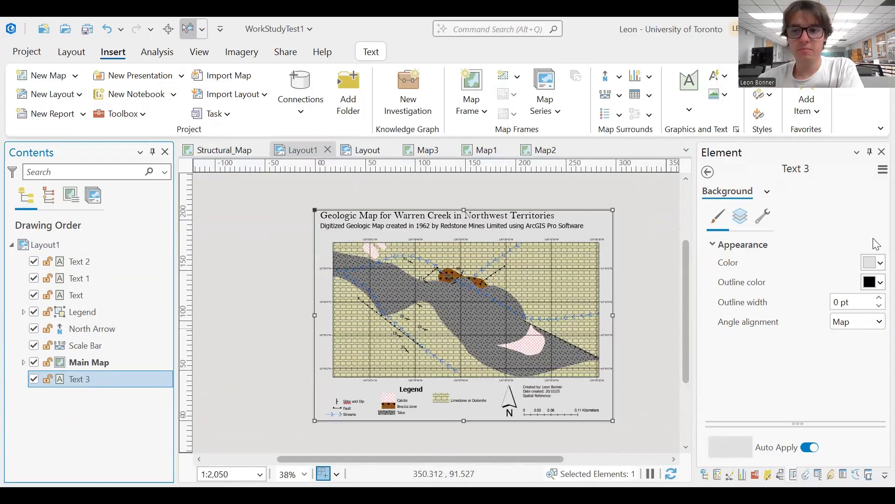
# - Try a pale yellow background color on the page-sized text rectangle, and change it to light pink
pyautogui.click(875, 263)
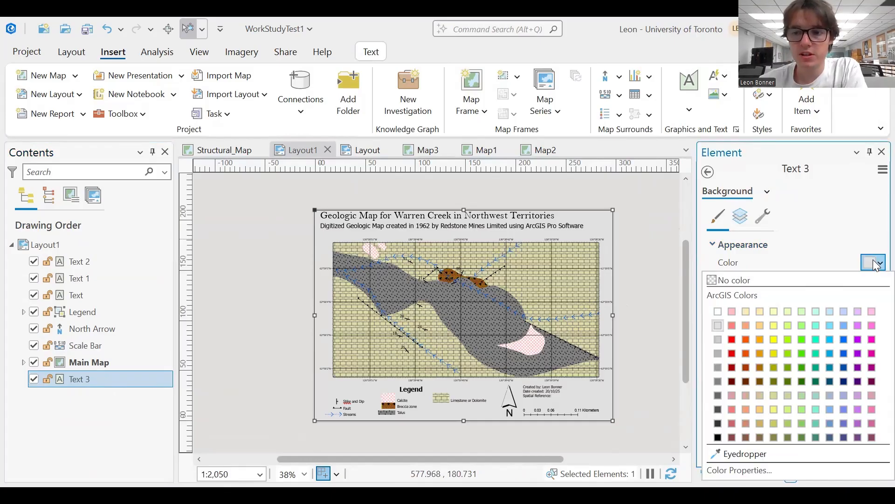
pyautogui.click(761, 311)
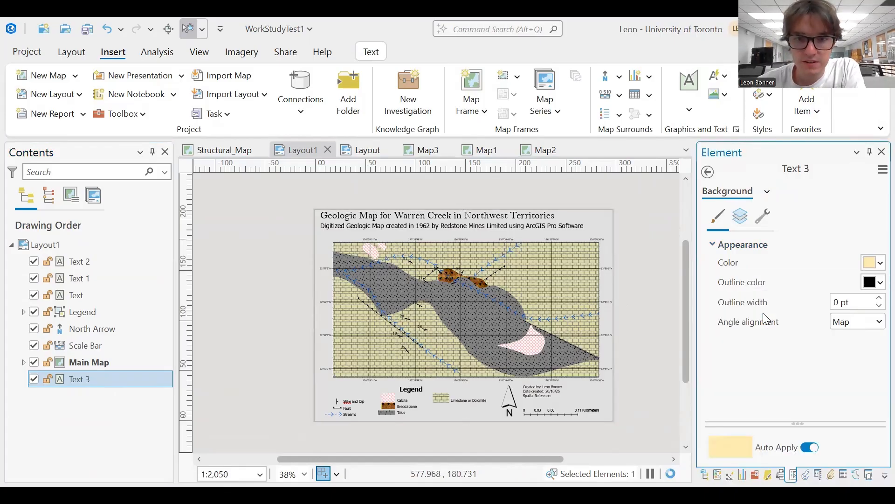
pyautogui.click(875, 264)
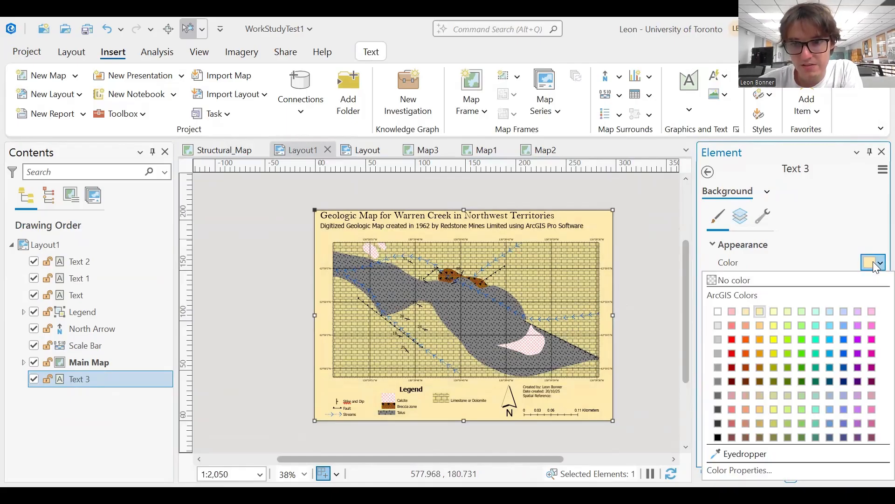
pyautogui.click(733, 311)
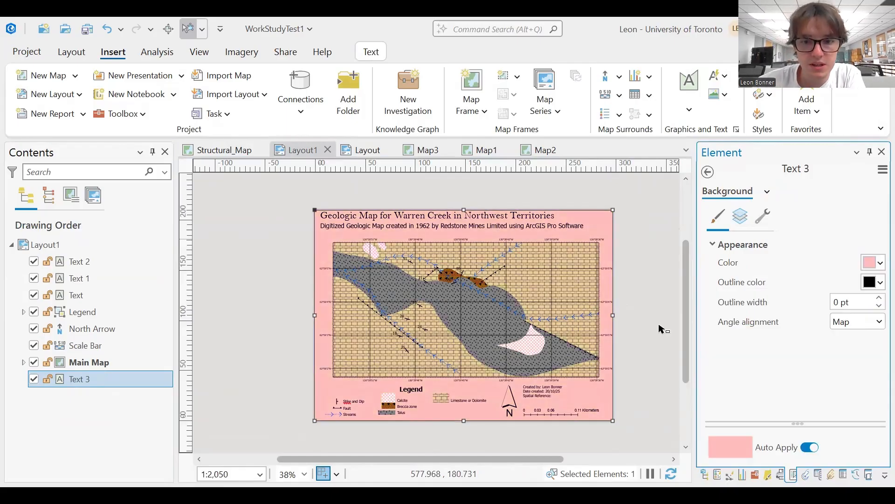